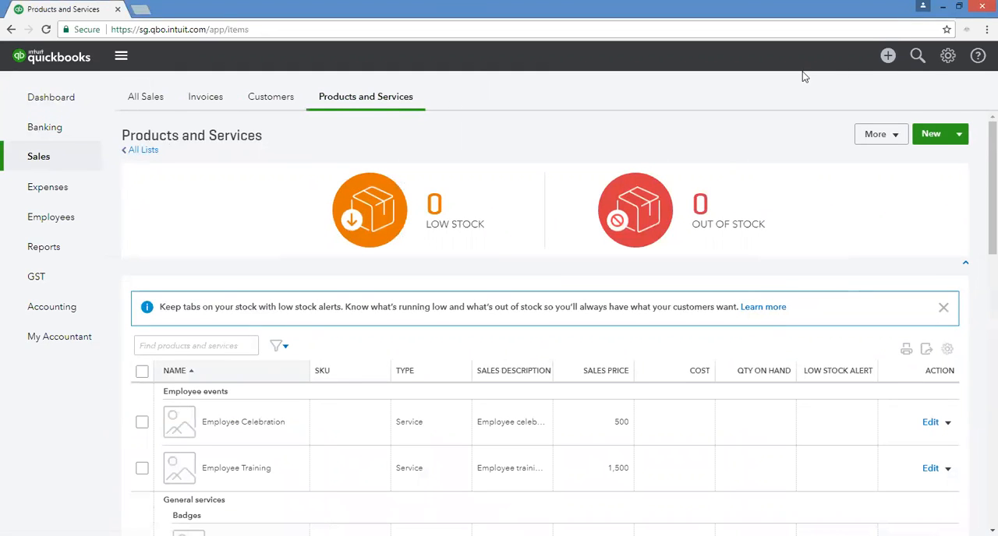
Open the Products and Services list and look through the existing items and their categories.
{"action": "left_click", "coordinate": [948, 55]}
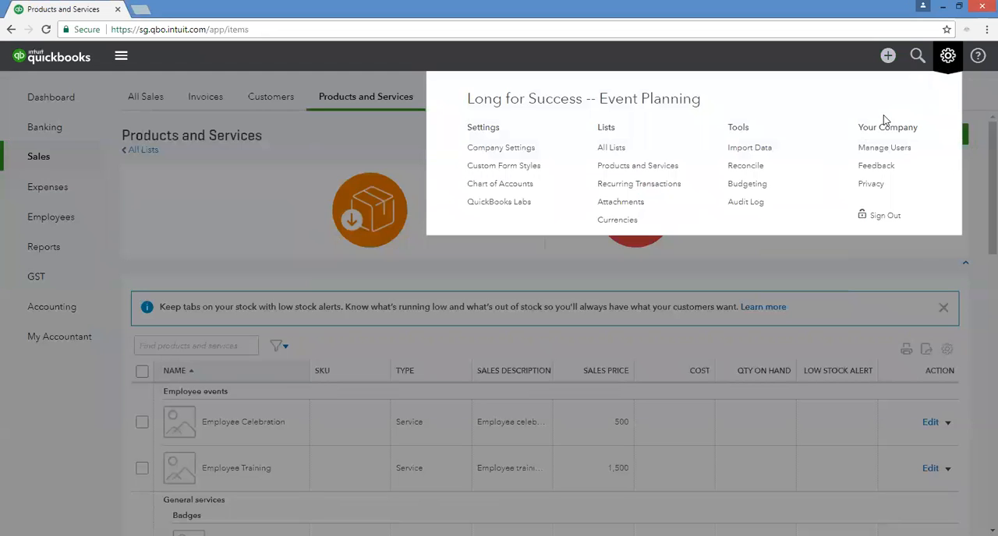
{"action": "left_click", "coordinate": [659, 166]}
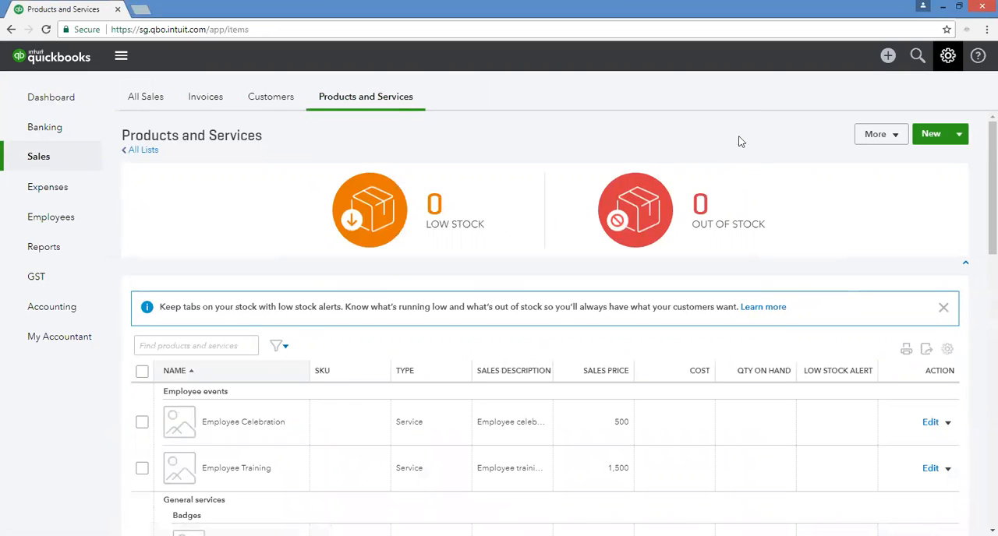
{"action": "scroll", "coordinate": [468, 314], "scroll_direction": "down", "scroll_amount": 3}
{"action": "scroll", "coordinate": [468, 314], "scroll_direction": "up", "scroll_amount": 3}
{"action": "left_click", "coordinate": [948, 63]}
{"action": "left_click", "coordinate": [704, 164]}
{"action": "scroll", "coordinate": [500, 195], "scroll_direction": "down", "scroll_amount": 3}
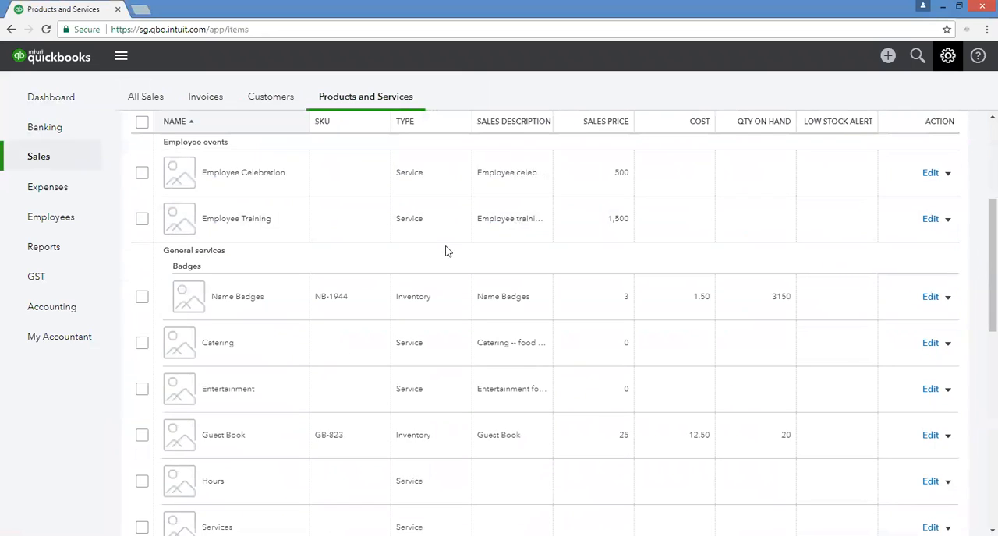
{"action": "scroll", "coordinate": [424, 253], "scroll_direction": "down", "scroll_amount": 6}
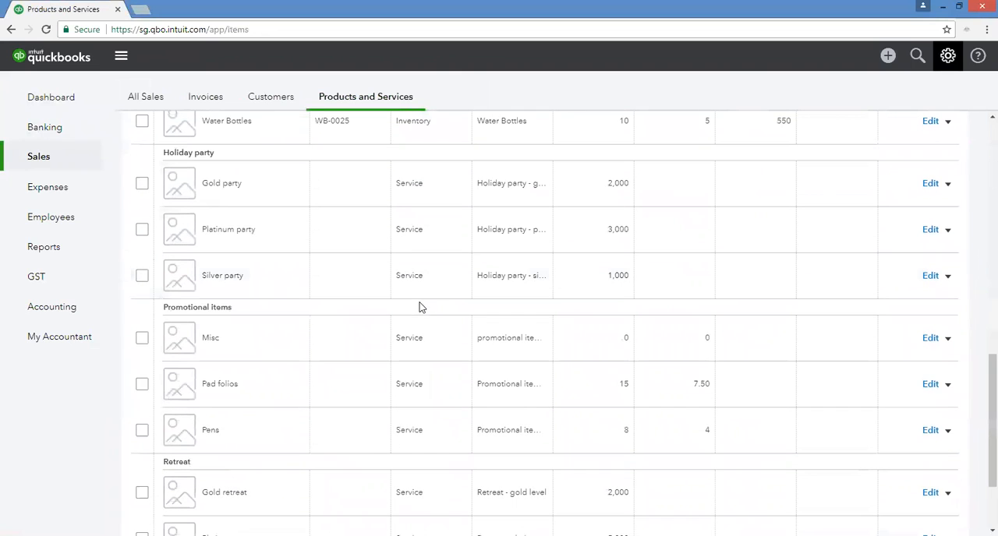
{"action": "scroll", "coordinate": [421, 307], "scroll_direction": "down", "scroll_amount": 2}
{"action": "scroll", "coordinate": [459, 290], "scroll_direction": "up", "scroll_amount": 11}
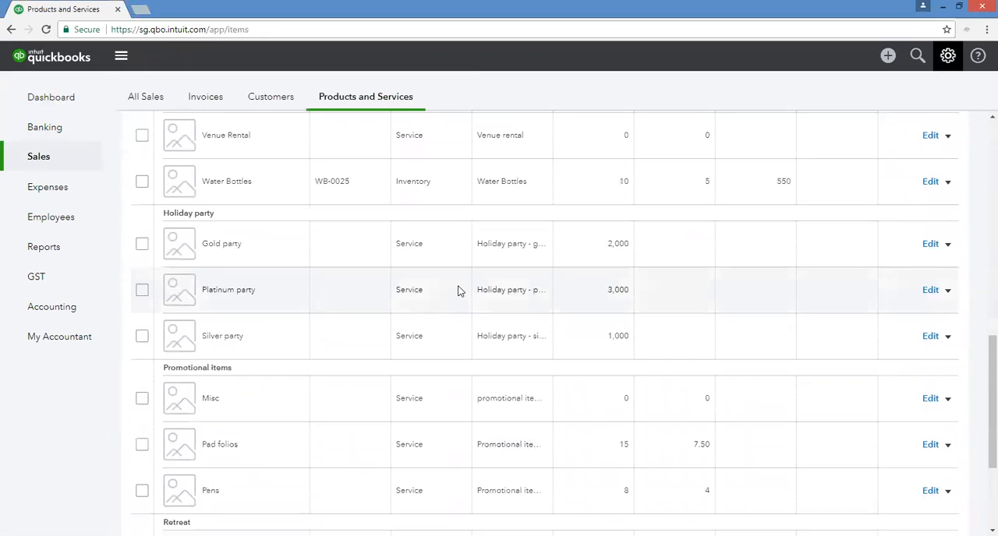
{"action": "scroll", "coordinate": [459, 290], "scroll_direction": "up", "scroll_amount": 2}
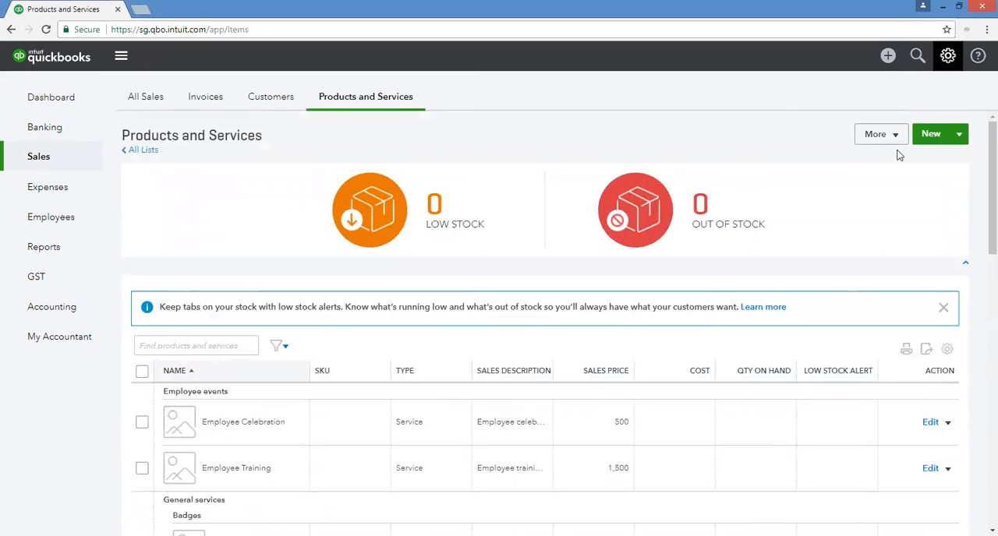
Create a new service item named Events with the sales description Events.
{"action": "left_click", "coordinate": [929, 136]}
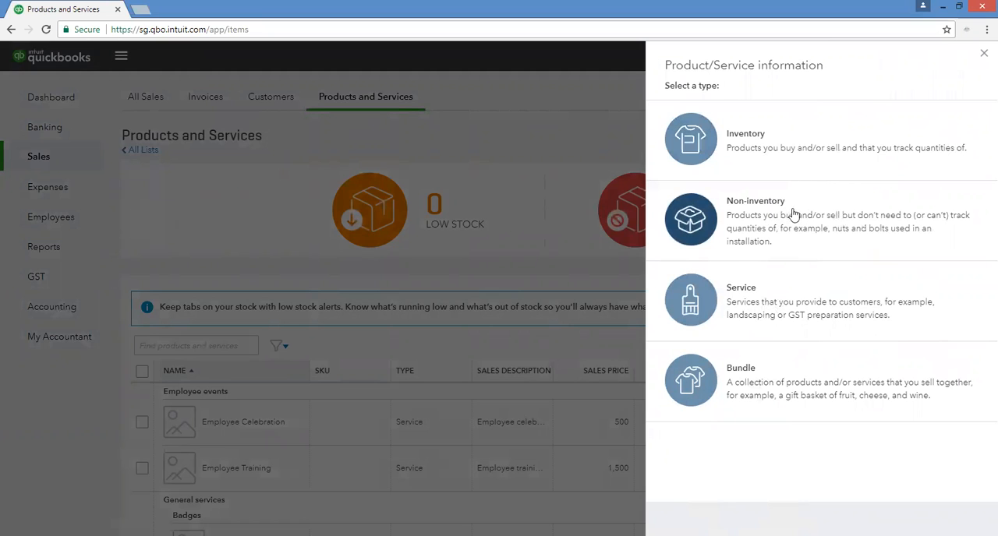
{"action": "left_click", "coordinate": [737, 298]}
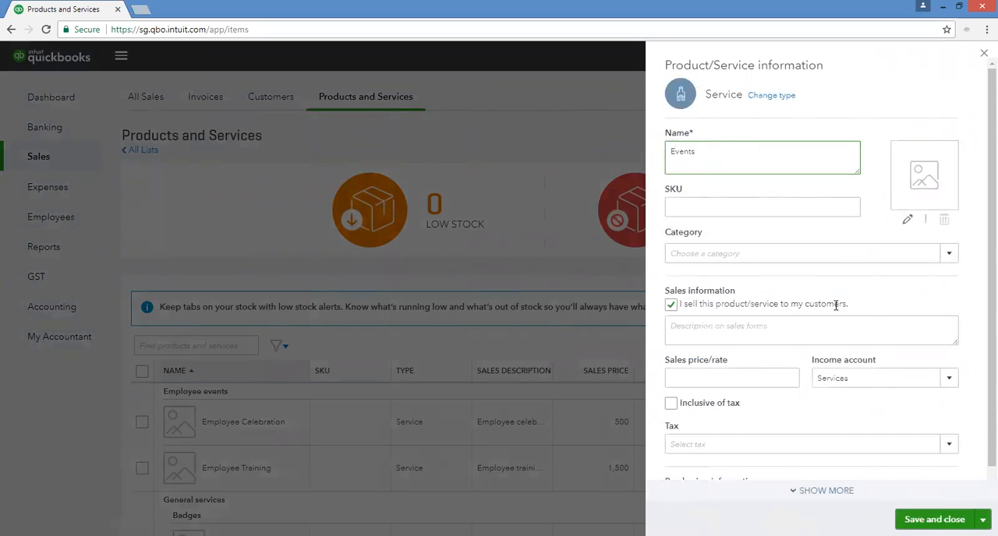
{"action": "left_click", "coordinate": [809, 338]}
{"action": "type", "text": "Events"}
{"action": "left_click", "coordinate": [788, 371]}
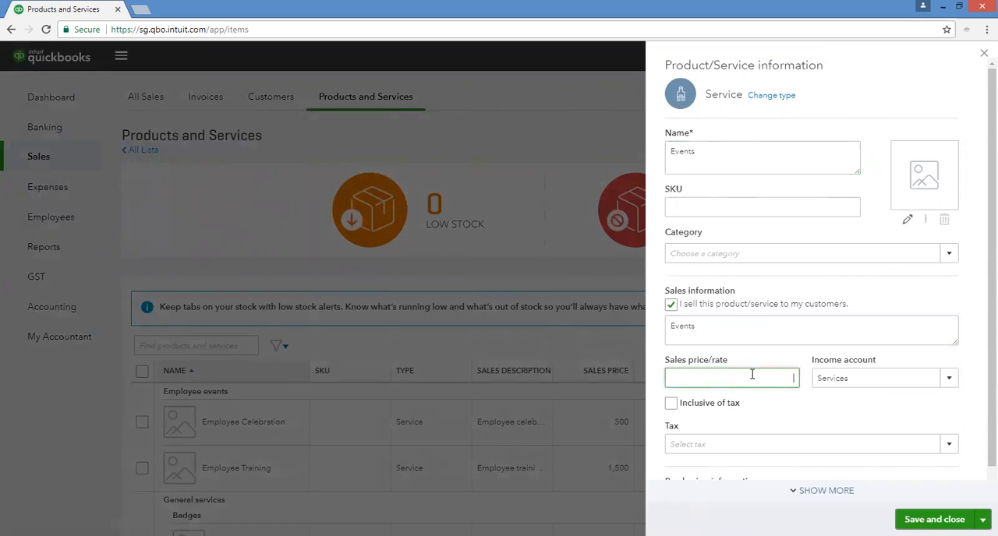
Choose Services as the income account for the Events item.
{"action": "left_click", "coordinate": [944, 379]}
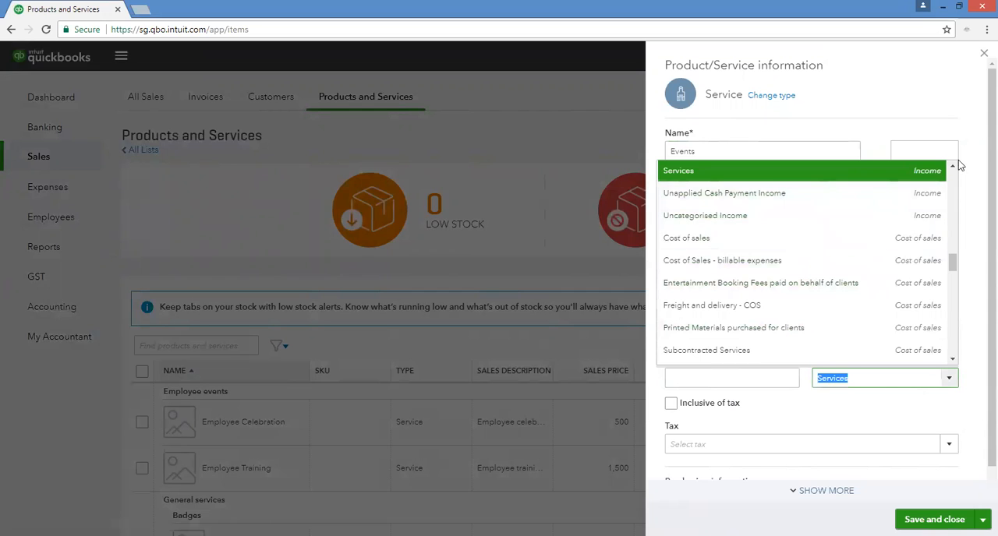
{"action": "scroll", "coordinate": [958, 161], "scroll_direction": "up", "scroll_amount": 3}
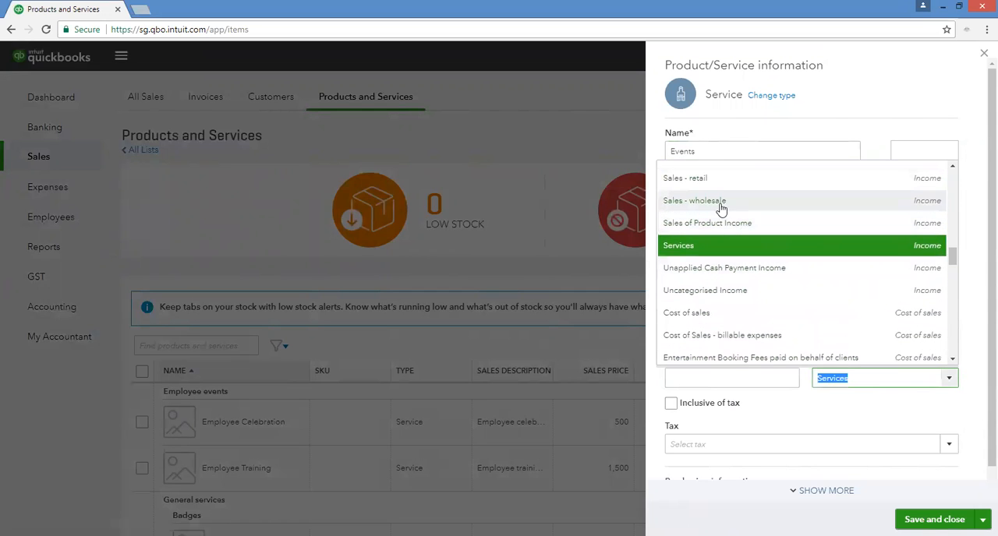
{"action": "scroll", "coordinate": [954, 166], "scroll_direction": "up", "scroll_amount": 3}
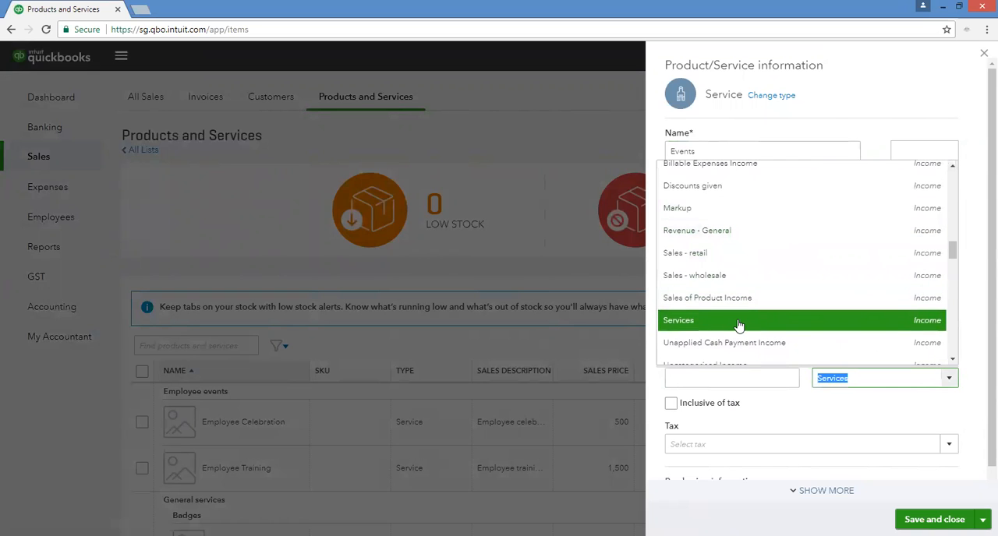
{"action": "left_click", "coordinate": [738, 323]}
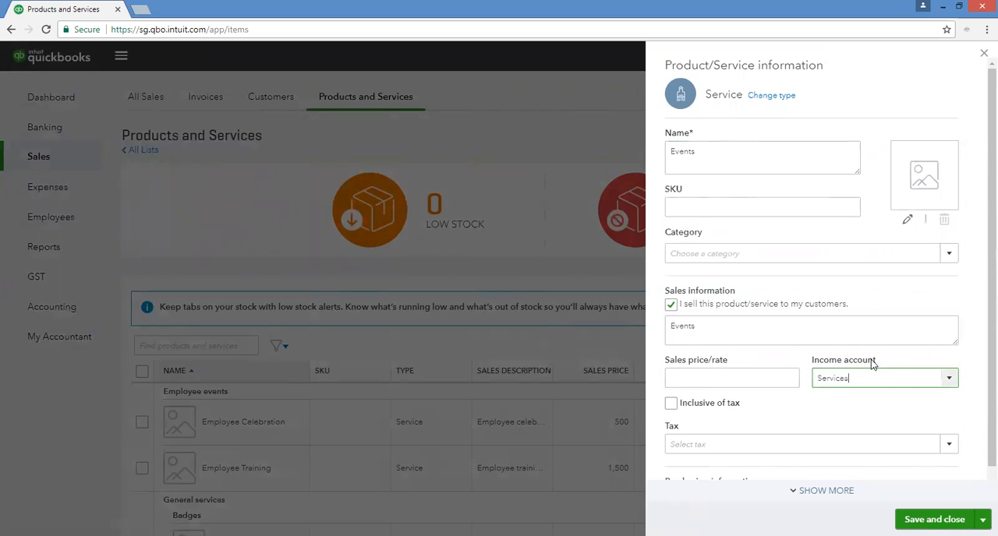
Set the sales tax of the Events service to GST (10%), then save and close the item.
{"action": "scroll", "coordinate": [852, 423], "scroll_direction": "down", "scroll_amount": 1}
{"action": "left_click", "coordinate": [948, 417]}
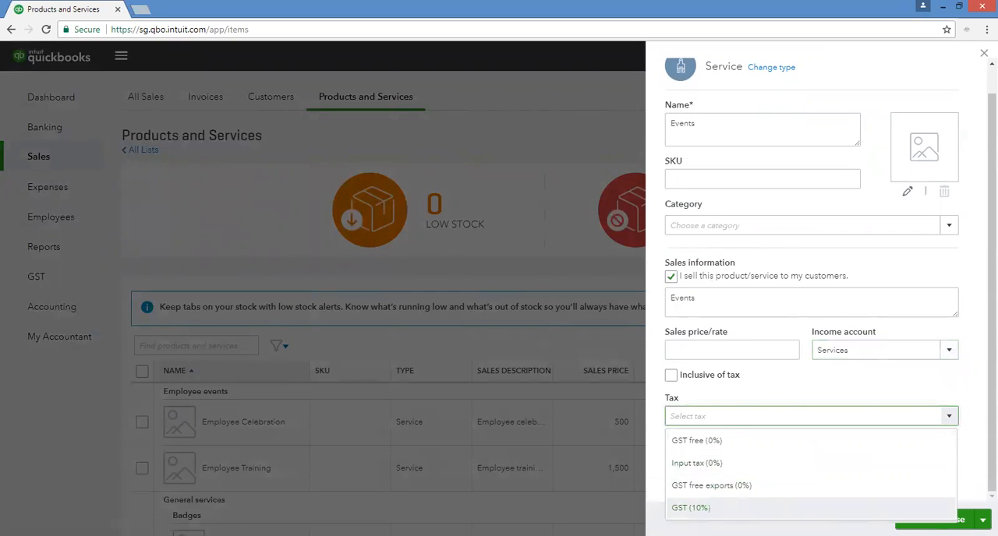
{"action": "left_click", "coordinate": [705, 508]}
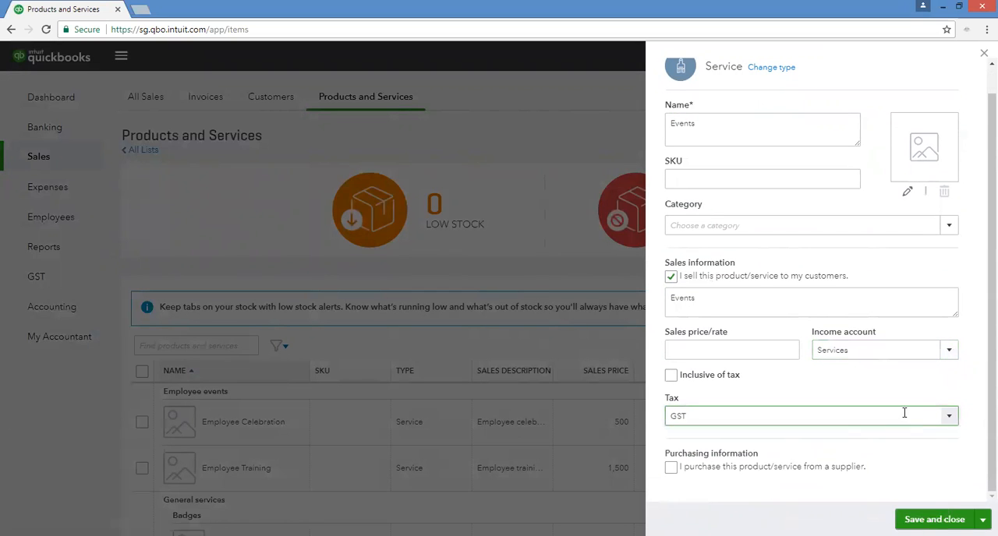
{"action": "left_click", "coordinate": [949, 418]}
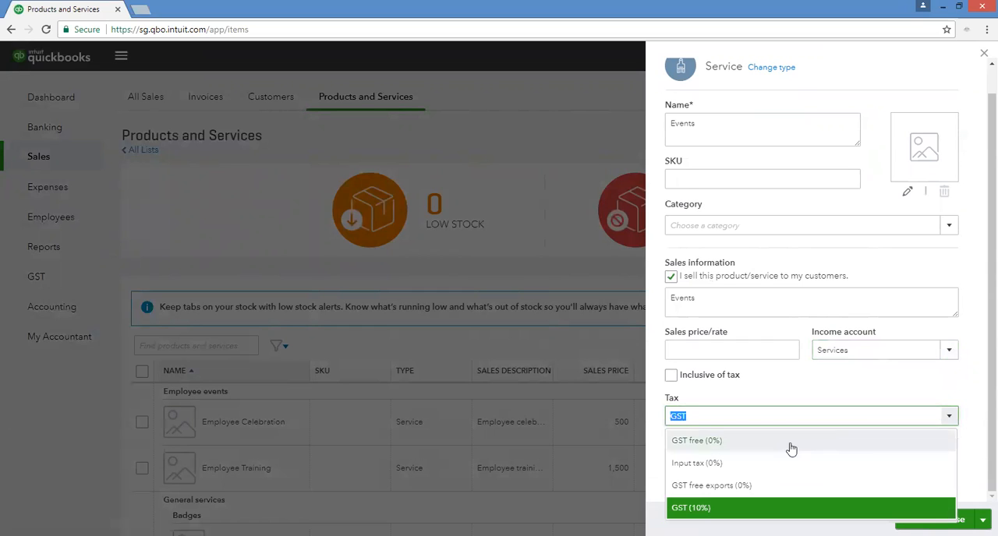
{"action": "left_click", "coordinate": [770, 501]}
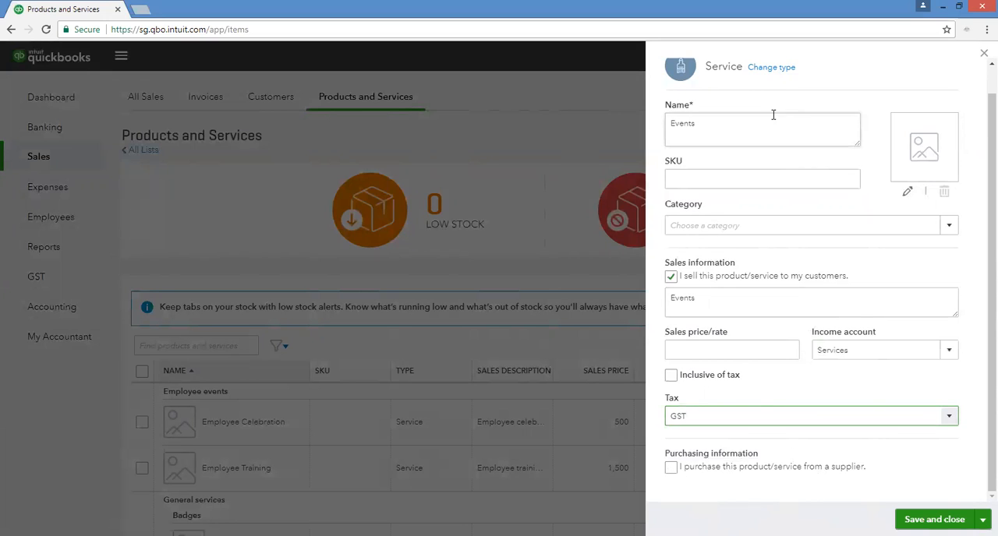
{"action": "scroll", "coordinate": [791, 292], "scroll_direction": "up", "scroll_amount": 1}
{"action": "left_click", "coordinate": [931, 519]}
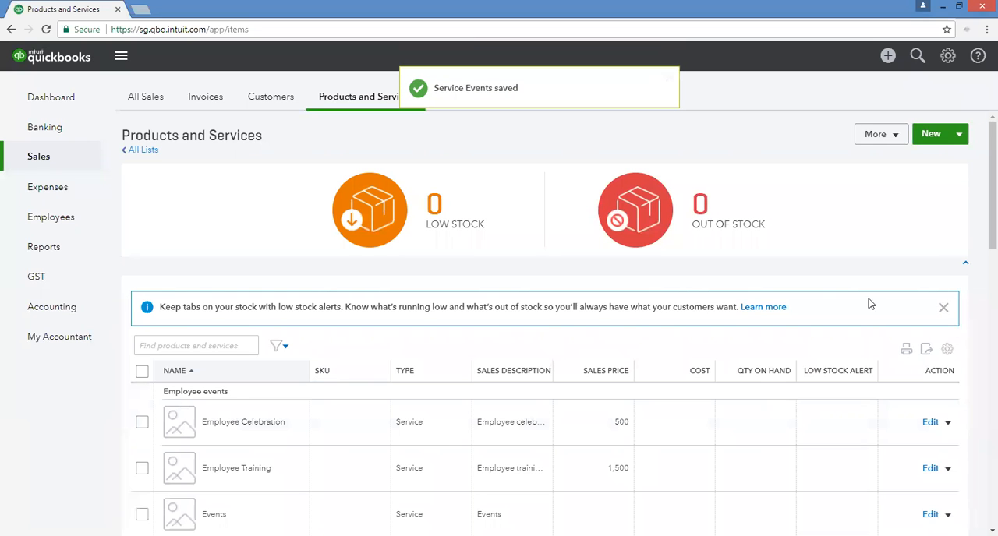
Start a new inventory item and name it Lighting.
{"action": "left_click", "coordinate": [958, 134]}
{"action": "left_click", "coordinate": [961, 133]}
{"action": "left_click", "coordinate": [923, 138]}
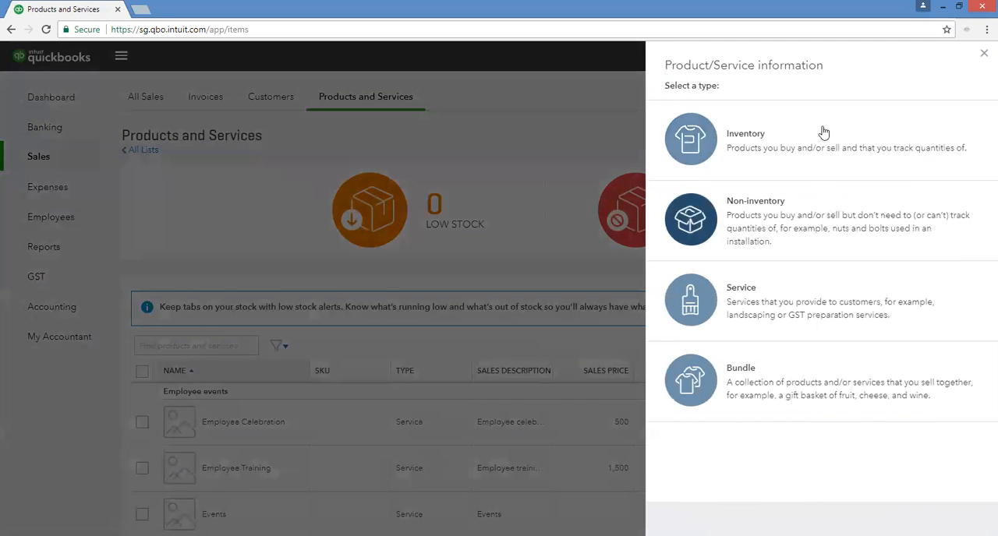
{"action": "left_click", "coordinate": [755, 161]}
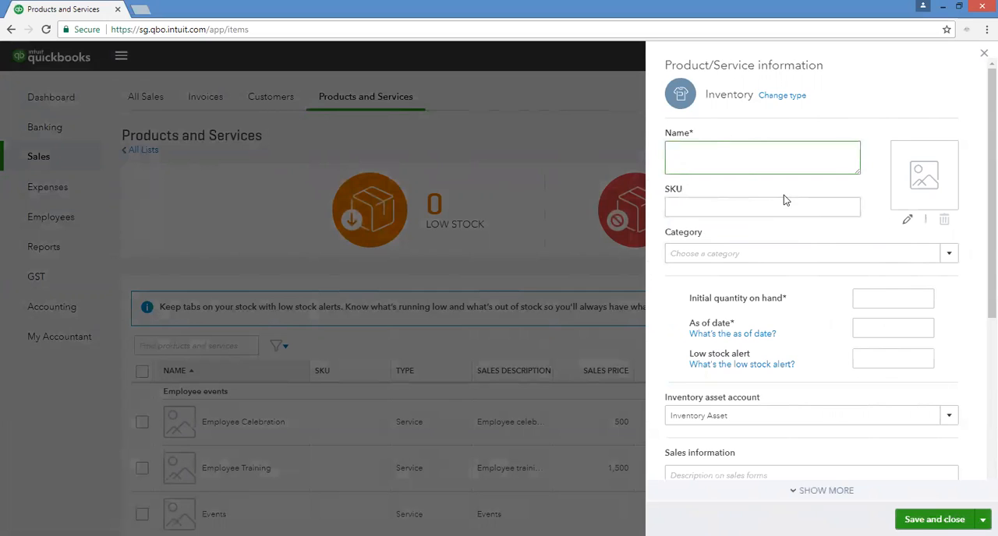
{"action": "type", "text": "Lighting"}
{"action": "key", "text": "Tab"}
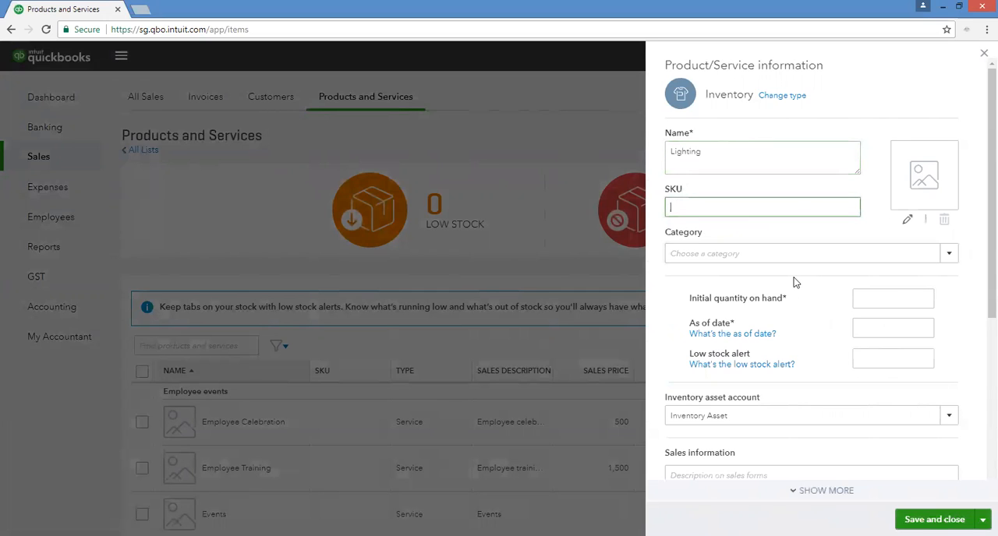
Set the Lighting item's initial quantity on hand to 0, the as-of date to 06/07/2017 and the low stock alert to 5.
{"action": "left_click", "coordinate": [895, 297]}
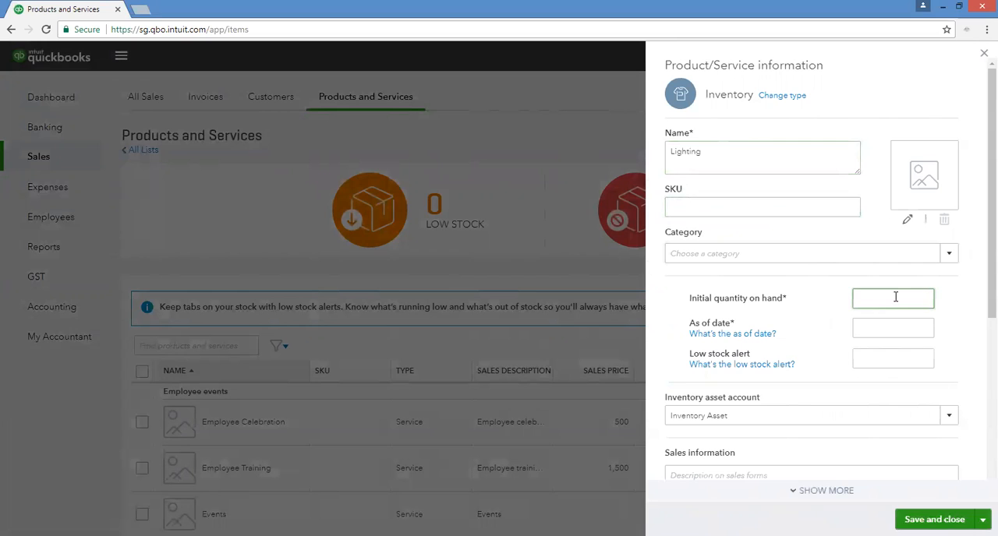
{"action": "type", "text": "0"}
{"action": "key", "text": "Tab"}
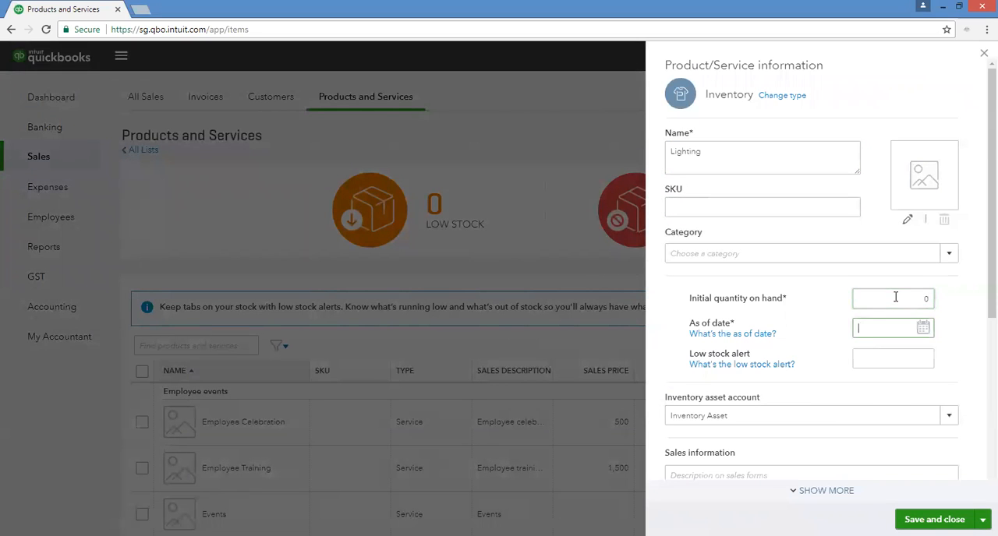
{"action": "left_click", "coordinate": [923, 328]}
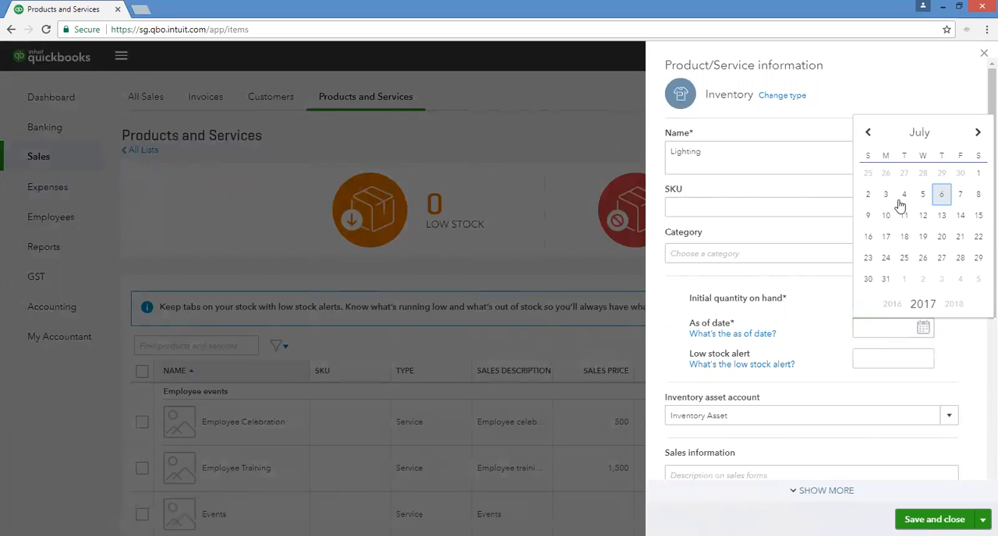
{"action": "left_click", "coordinate": [941, 194]}
{"action": "left_click", "coordinate": [923, 364]}
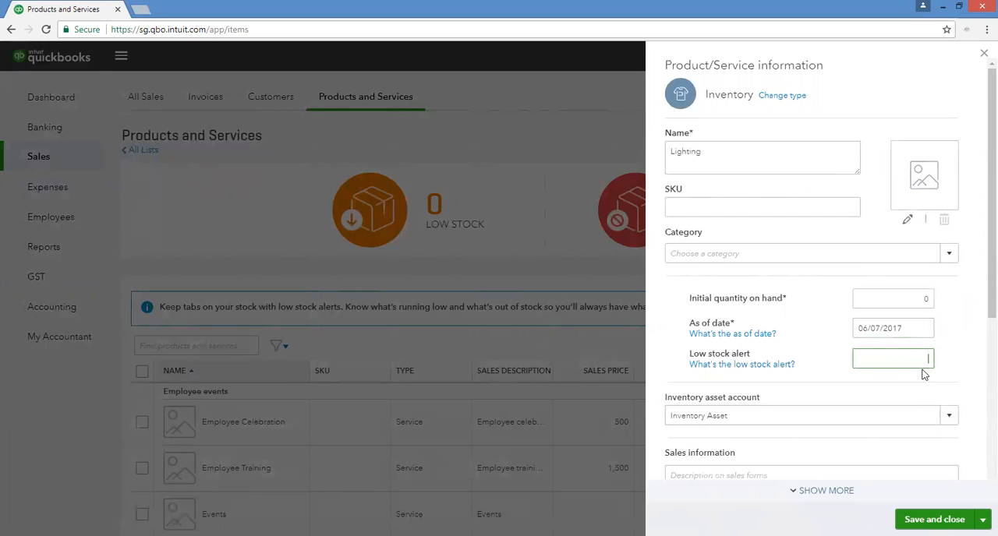
{"action": "key", "text": "Tab"}
{"action": "left_click", "coordinate": [914, 361]}
{"action": "key", "text": "Tab"}
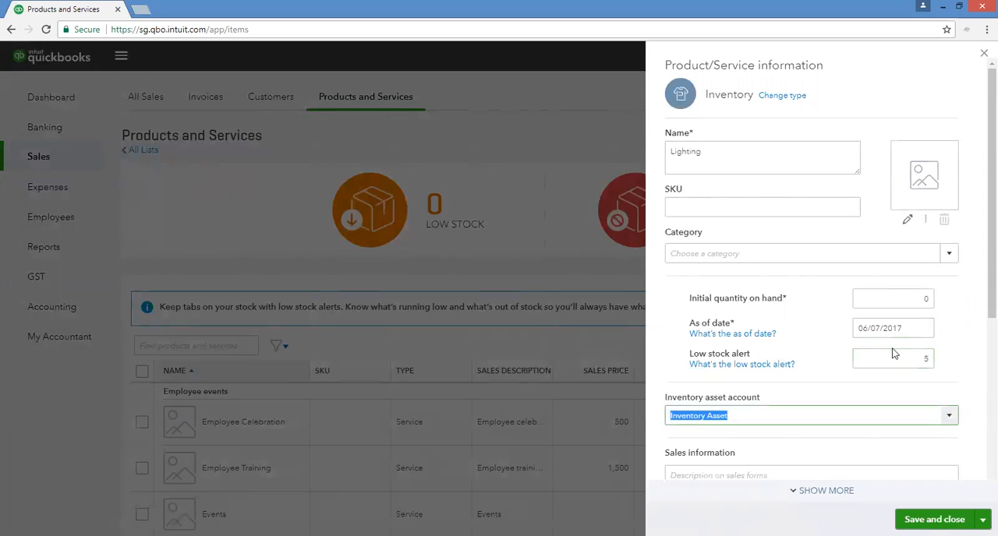
Choose Sales of Product Income as the income account for the Lighting item.
{"action": "scroll", "coordinate": [943, 403], "scroll_direction": "down", "scroll_amount": 3}
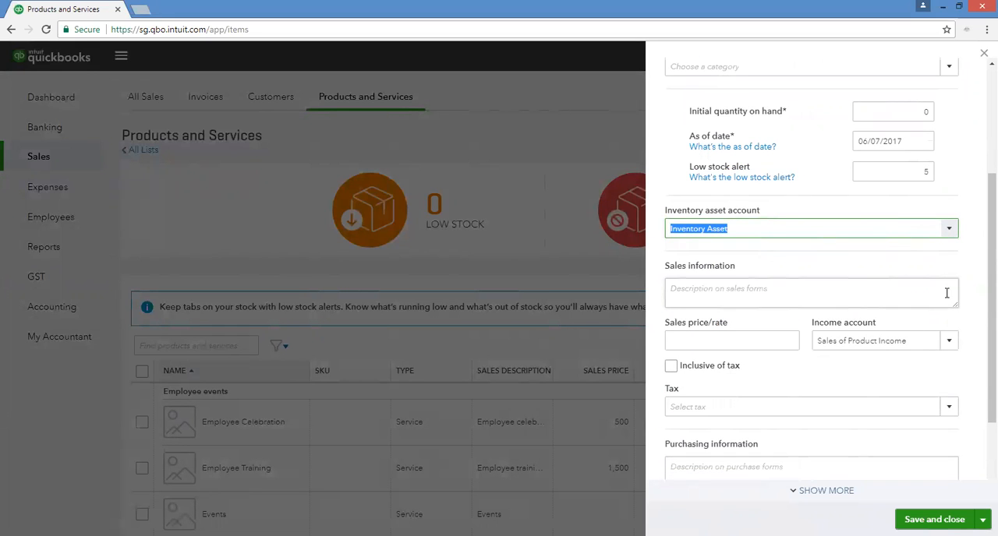
{"action": "left_click", "coordinate": [949, 343]}
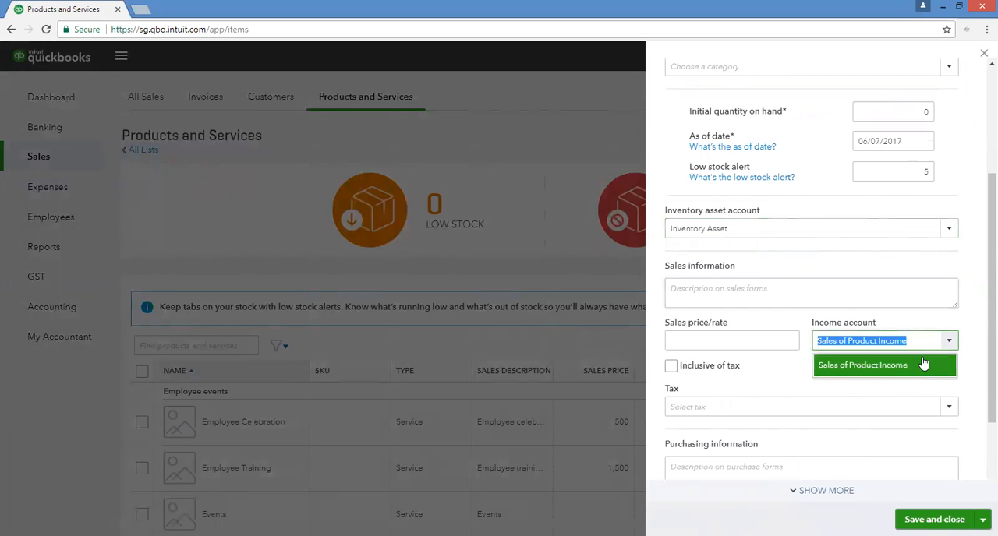
{"action": "left_click", "coordinate": [948, 341]}
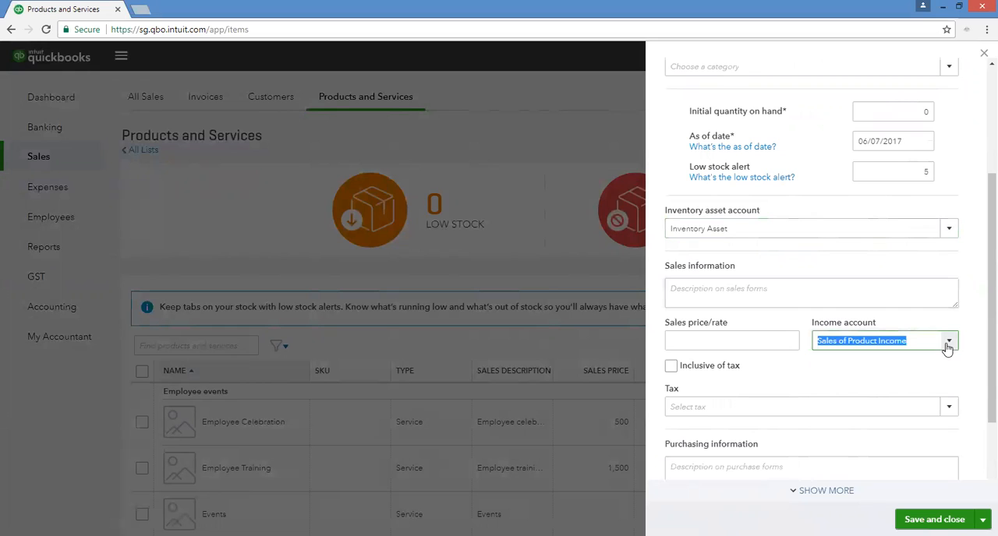
{"action": "left_click", "coordinate": [949, 342]}
{"action": "left_click", "coordinate": [883, 373]}
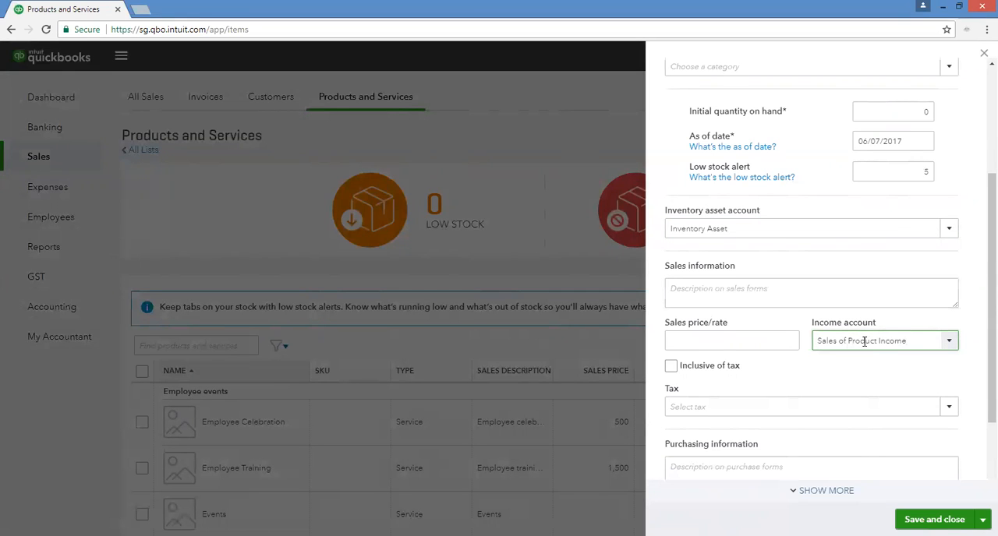
Enter Lighting as the sales description and set the item's sales tax to GST (10%).
{"action": "left_click", "coordinate": [780, 290]}
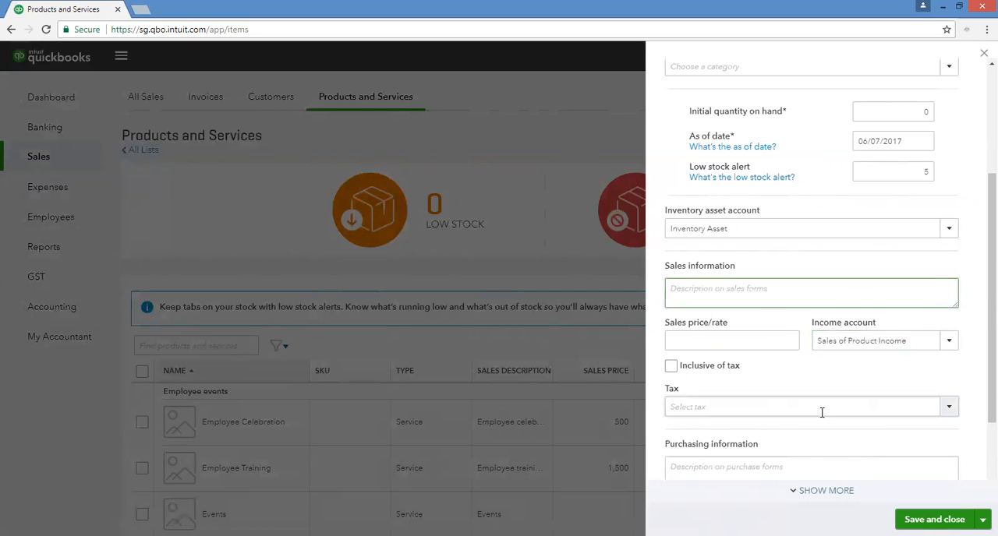
{"action": "type", "text": "Lighting"}
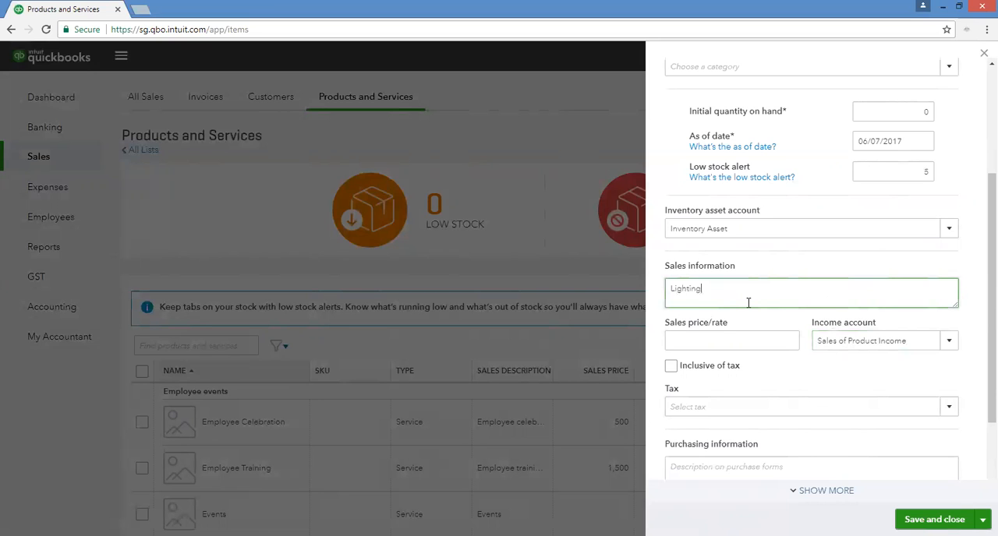
{"action": "key", "text": "Tab"}
{"action": "scroll", "coordinate": [928, 351], "scroll_direction": "down", "scroll_amount": 3}
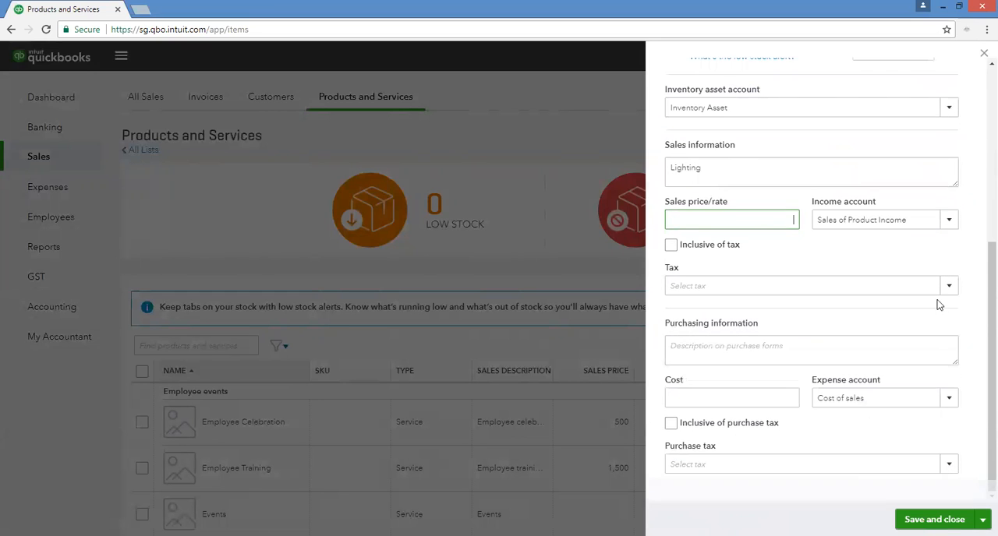
{"action": "left_click", "coordinate": [947, 288]}
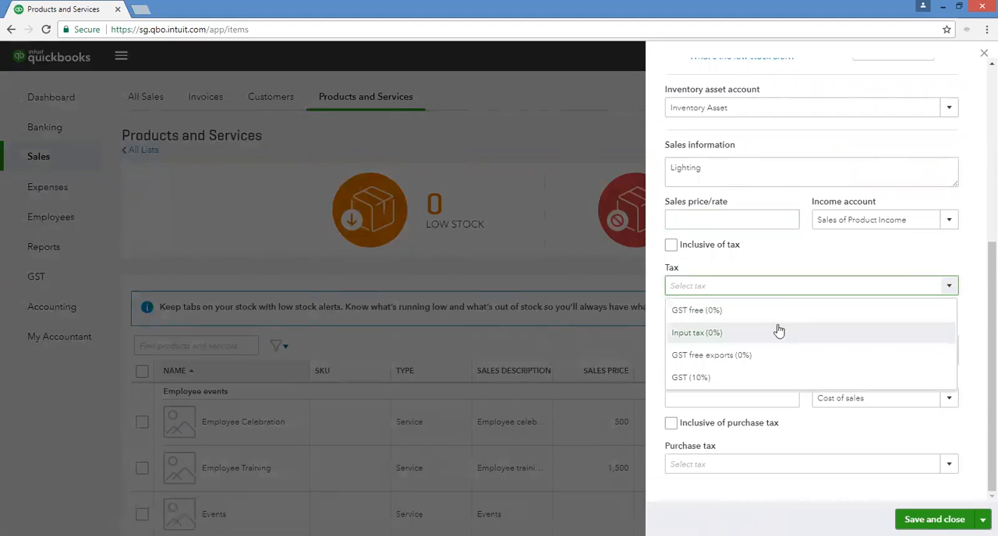
{"action": "left_click", "coordinate": [748, 379]}
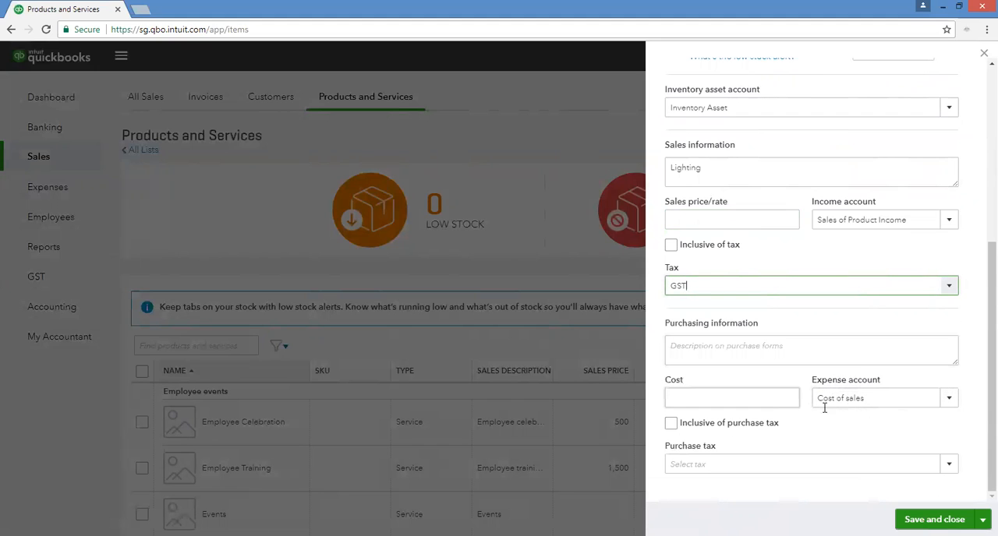
Choose Cost of sales as the expense account for the Lighting item and save the item.
{"action": "left_click", "coordinate": [949, 399]}
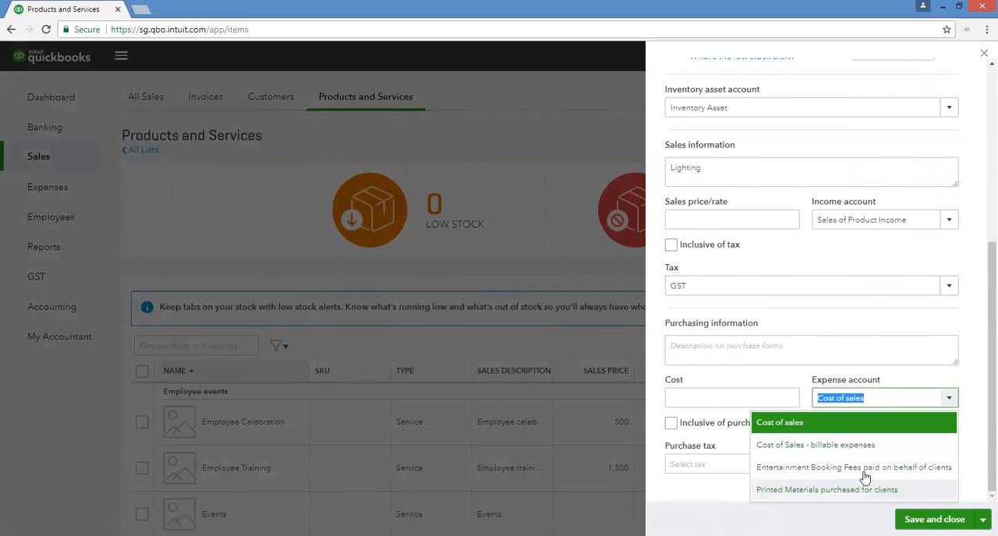
{"action": "left_click", "coordinate": [831, 428]}
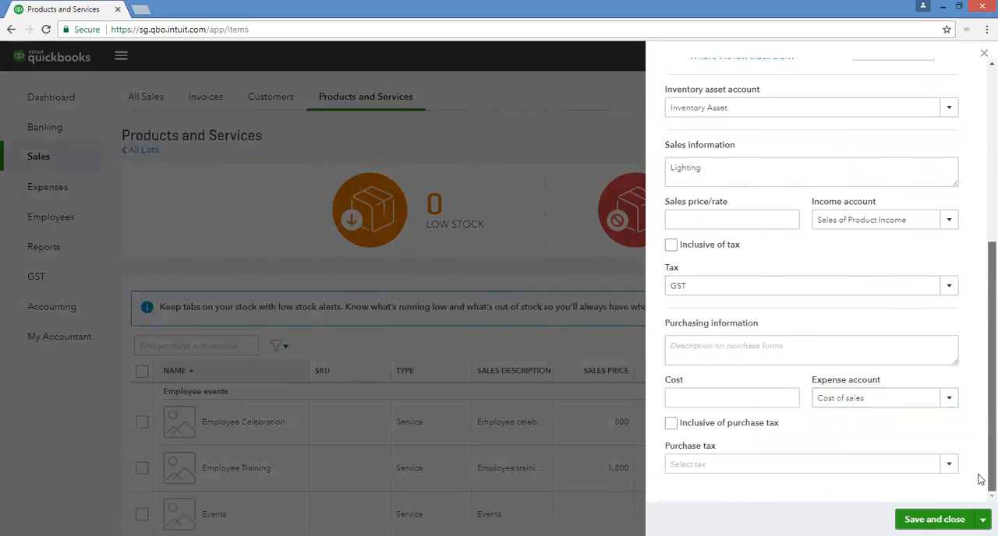
{"action": "left_click", "coordinate": [935, 519]}
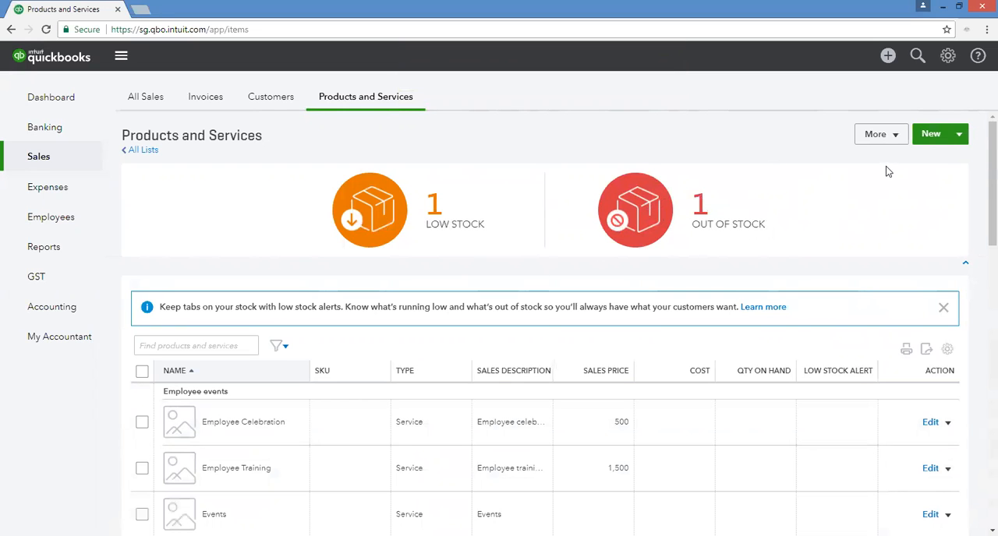
Start a new bundle named Events with Lighting and enter Events with Lighting as its sales description.
{"action": "left_click_drag", "start_coordinate": [979, 151], "coordinate": [974, 96]}
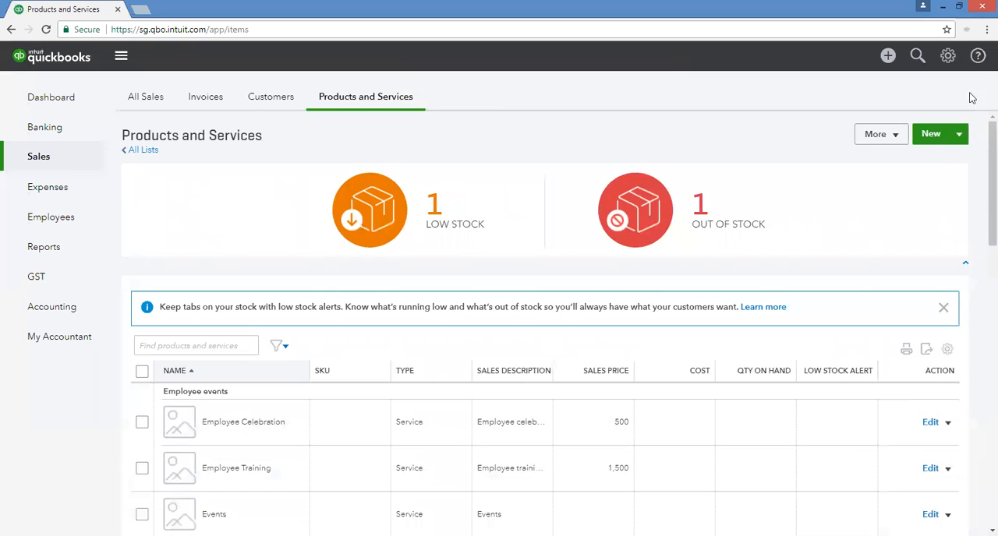
{"action": "left_click", "coordinate": [931, 135]}
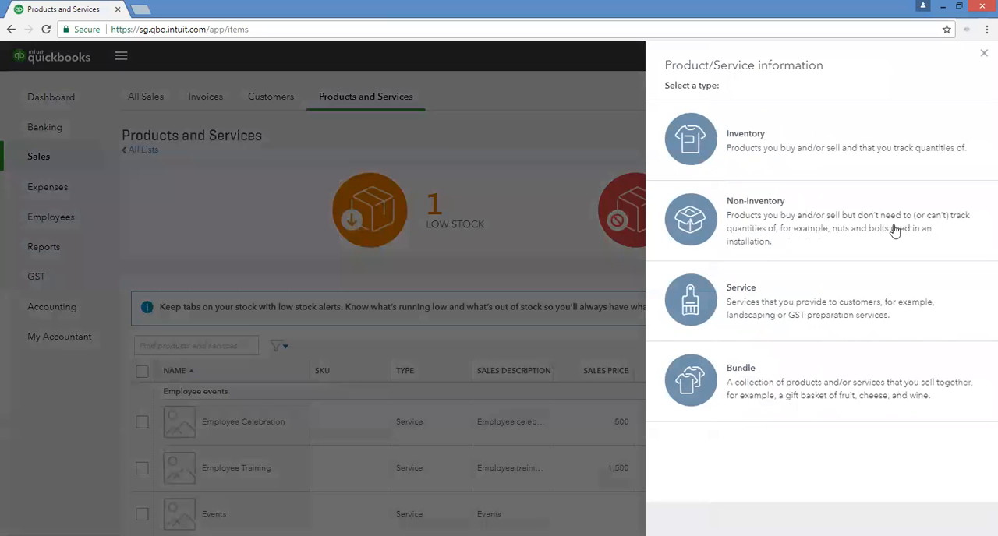
{"action": "left_click", "coordinate": [768, 384]}
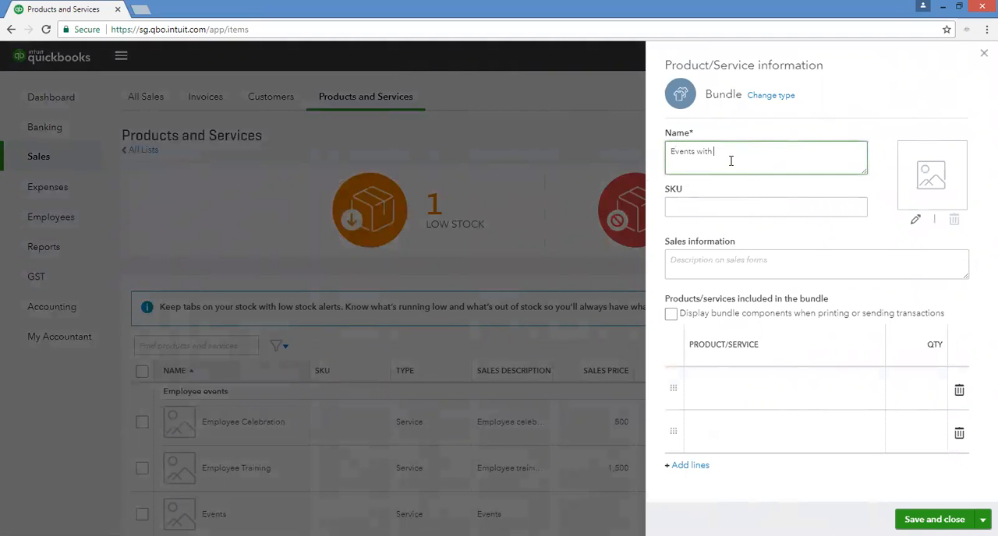
{"action": "key", "text": "Tab"}
{"action": "key", "text": "Tab"}
{"action": "type", "text": "E"}
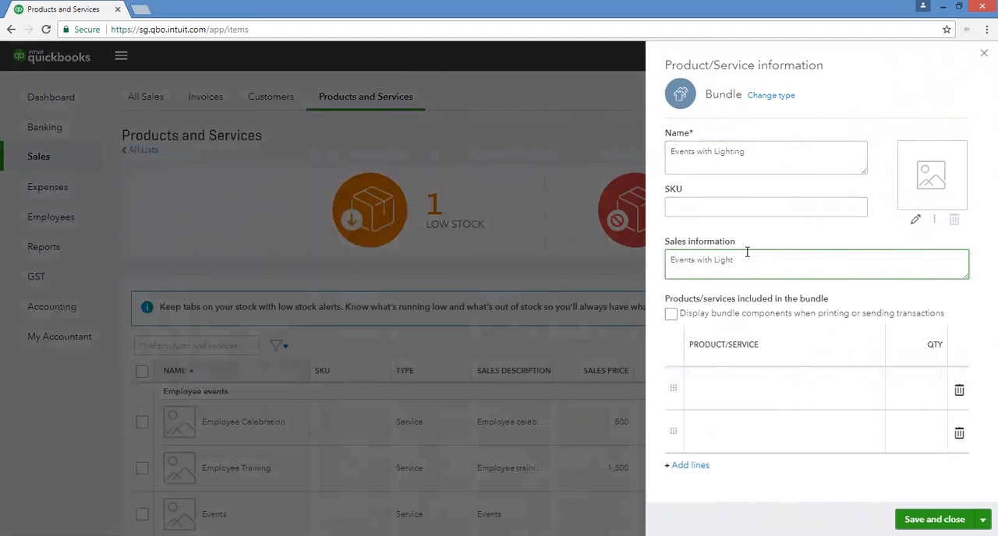
{"action": "key", "text": "Tab"}
Add the Events service to the first line of the bundle with quantity 1.
{"action": "left_click", "coordinate": [777, 406]}
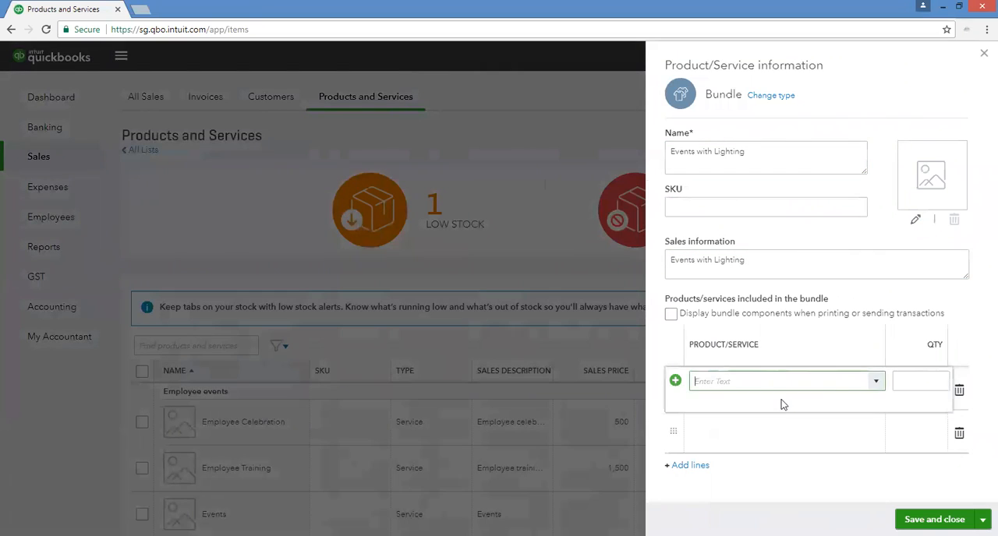
{"action": "left_click", "coordinate": [875, 385]}
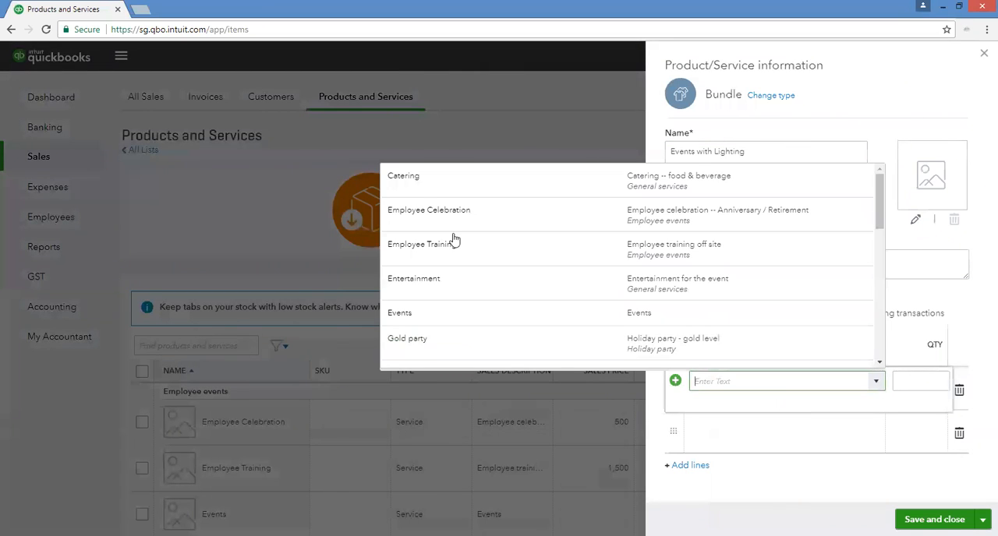
{"action": "left_click", "coordinate": [442, 315]}
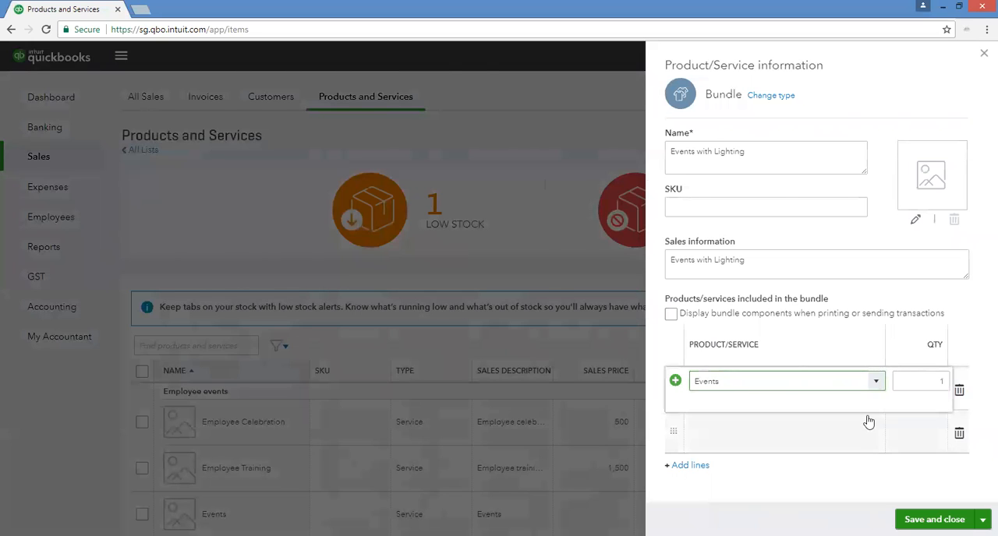
{"action": "key", "text": "Tab"}
Add the Lighting item to the bundle's second line with quantity 1 and save the bundle.
{"action": "left_click", "coordinate": [847, 429]}
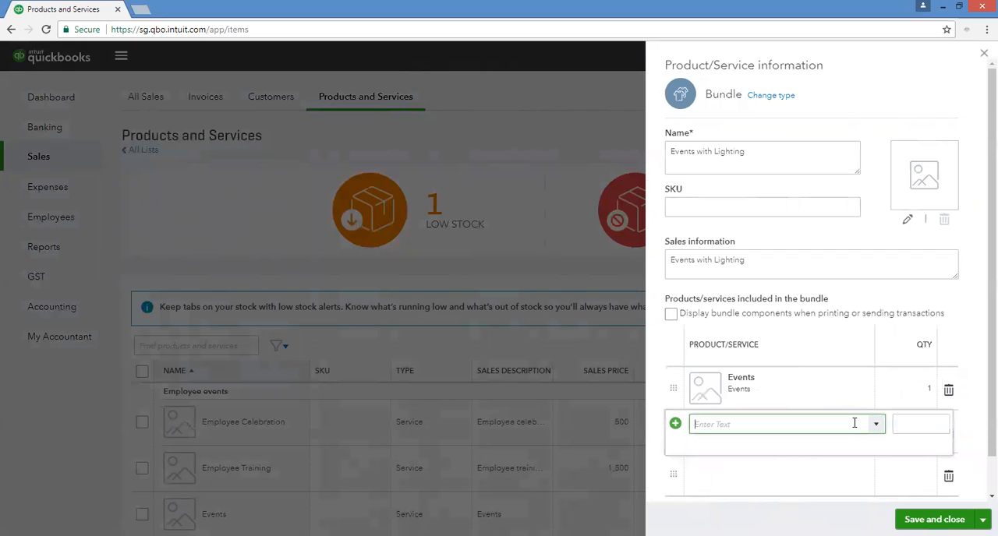
{"action": "type", "text": "lighting"}
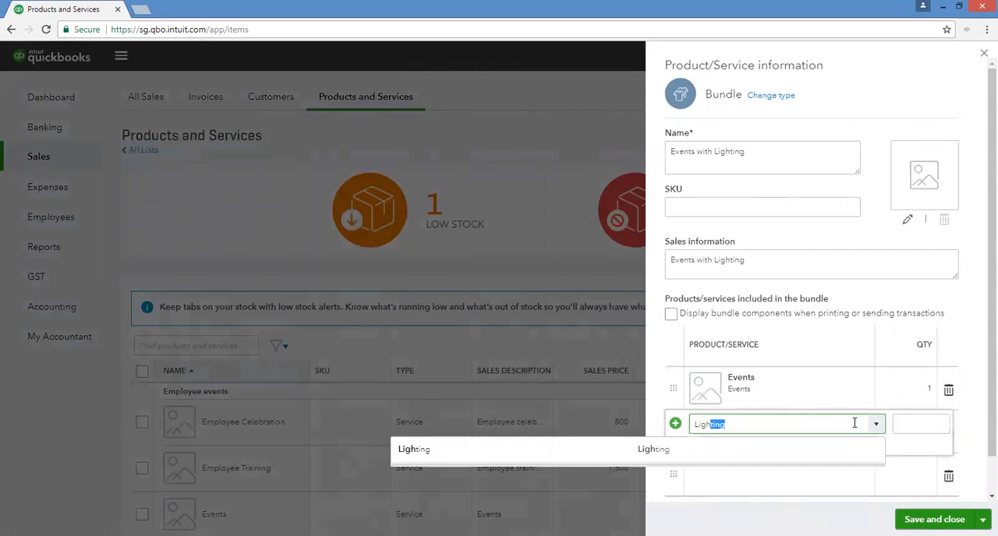
{"action": "left_click", "coordinate": [753, 465]}
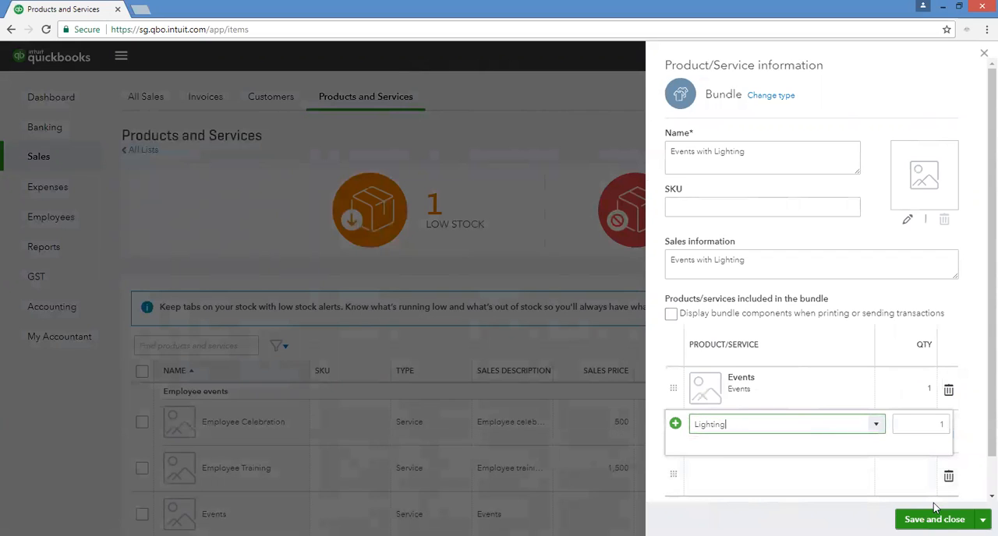
{"action": "scroll", "coordinate": [882, 438], "scroll_direction": "down", "scroll_amount": 1}
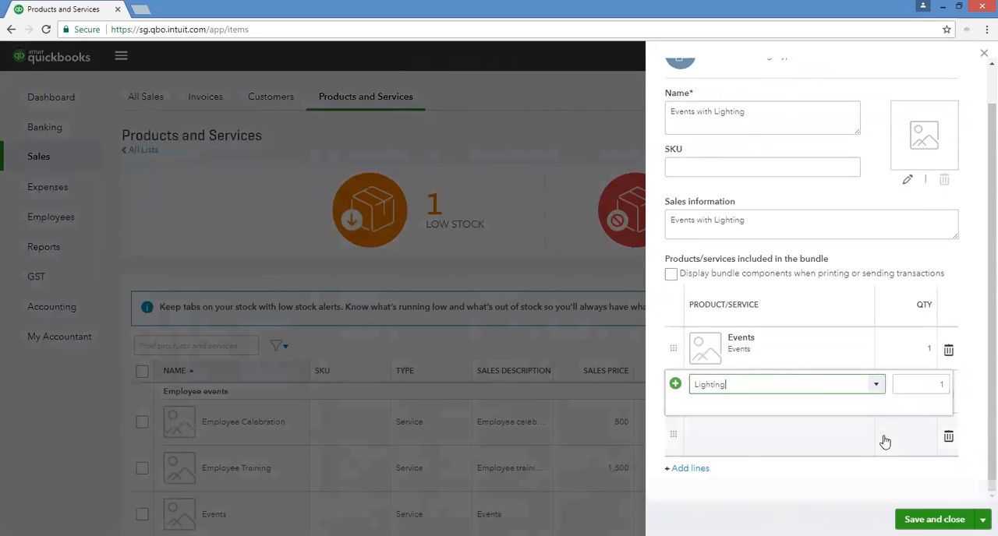
{"action": "left_click", "coordinate": [935, 518]}
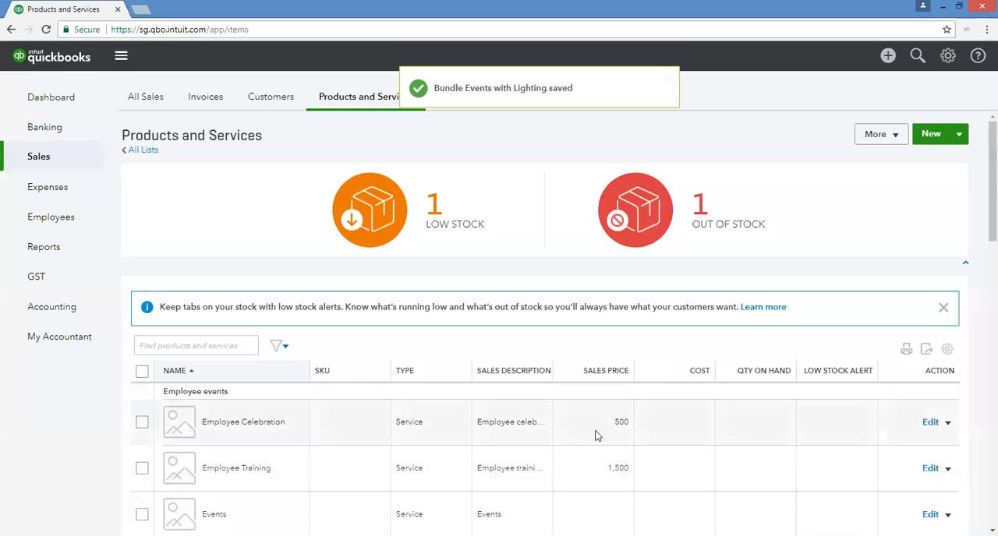
Look through the products and services list for the newly added items and the Events with Lighting bundle.
{"action": "scroll", "coordinate": [596, 436], "scroll_direction": "down", "scroll_amount": 5}
{"action": "scroll", "coordinate": [594, 408], "scroll_direction": "up", "scroll_amount": 3}
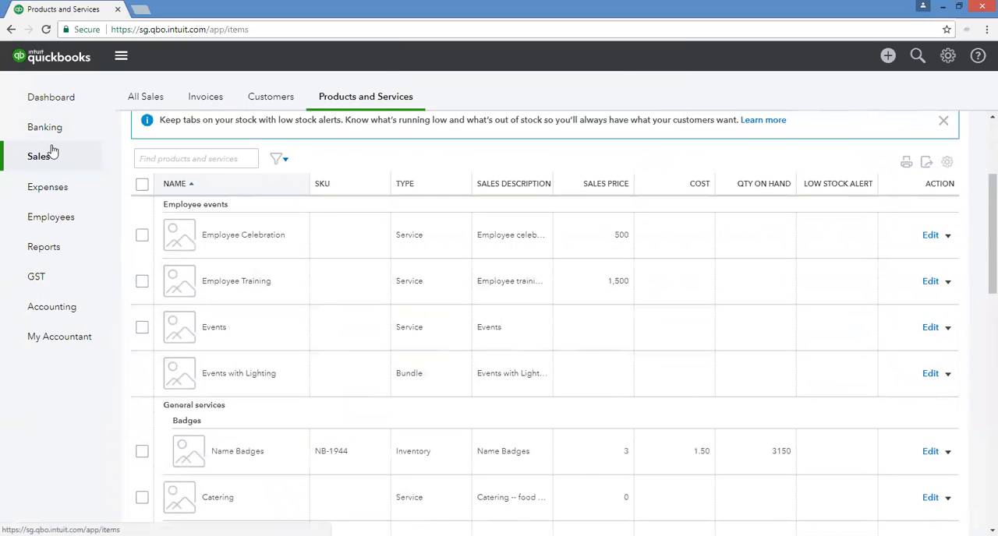
{"action": "scroll", "coordinate": [588, 278], "scroll_direction": "up", "scroll_amount": 2}
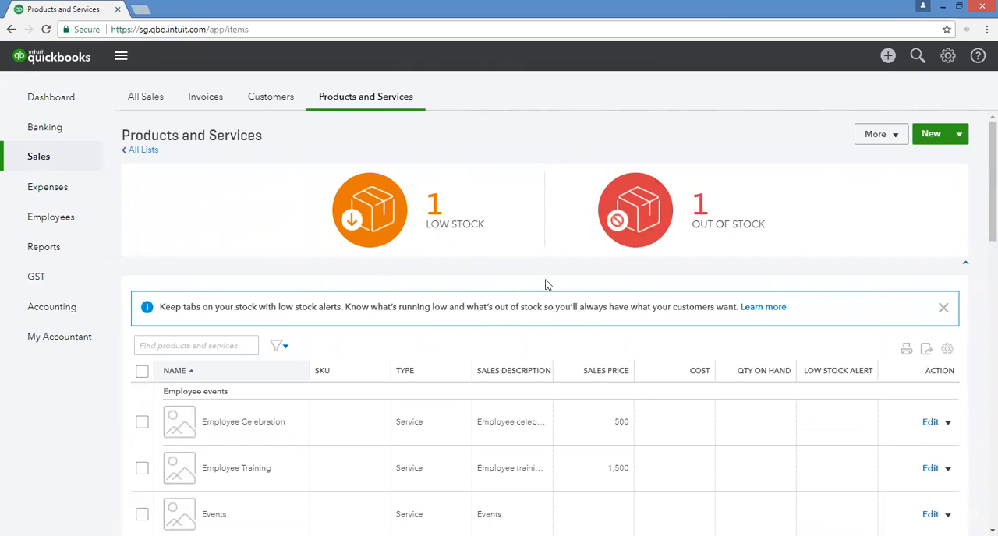
{"action": "scroll", "coordinate": [500, 415], "scroll_direction": "down", "scroll_amount": 2}
{"action": "scroll", "coordinate": [500, 415], "scroll_direction": "down", "scroll_amount": 2}
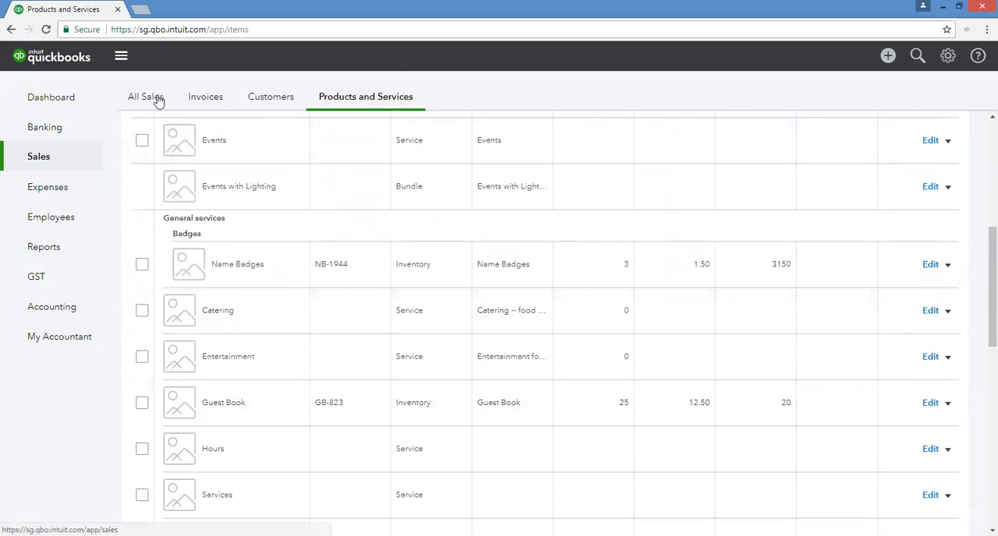
Start a new customer from the Customers list and enter the customer's first and last name.
{"action": "left_click", "coordinate": [260, 82]}
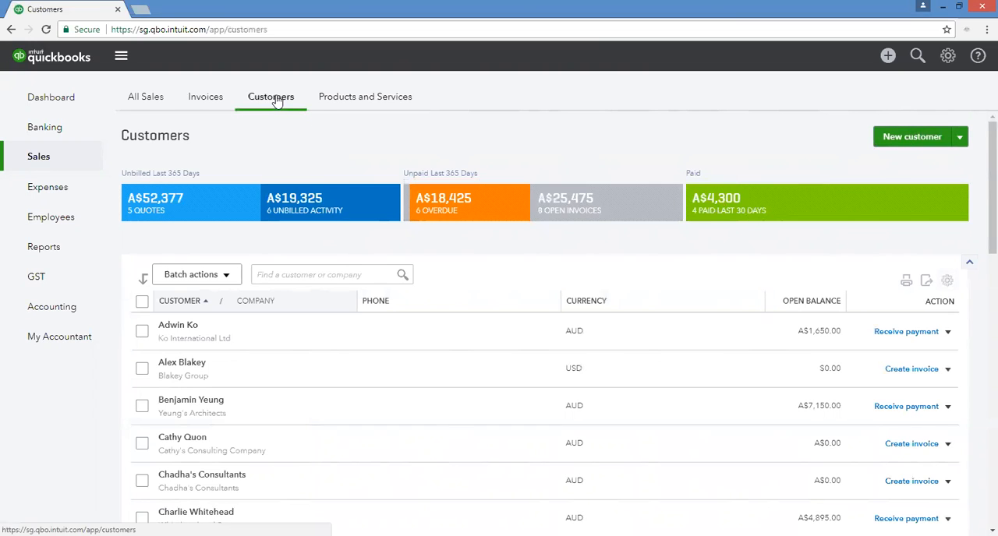
{"action": "left_click", "coordinate": [892, 138]}
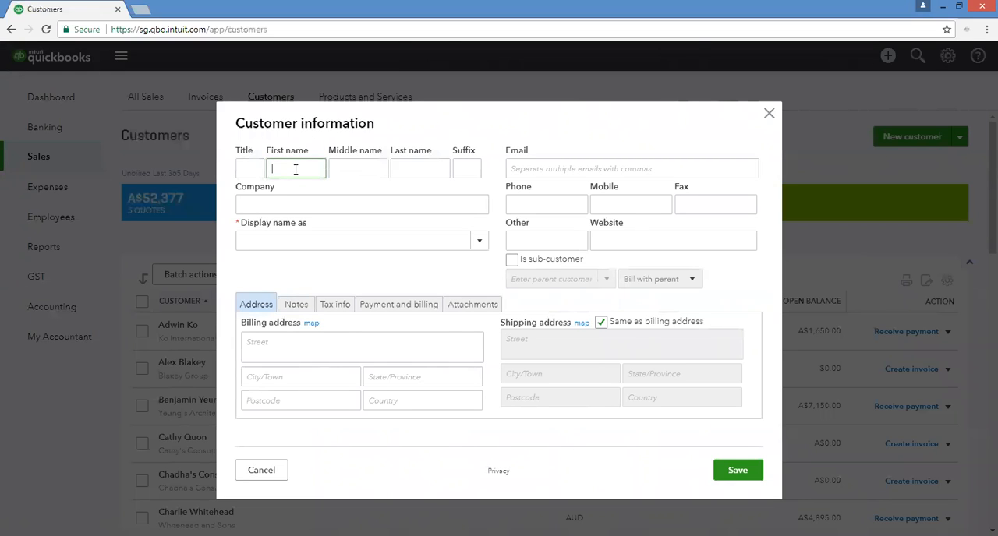
{"action": "key", "text": "Tab"}
{"action": "key", "text": "Tab"}
{"action": "key", "text": "Tab"}
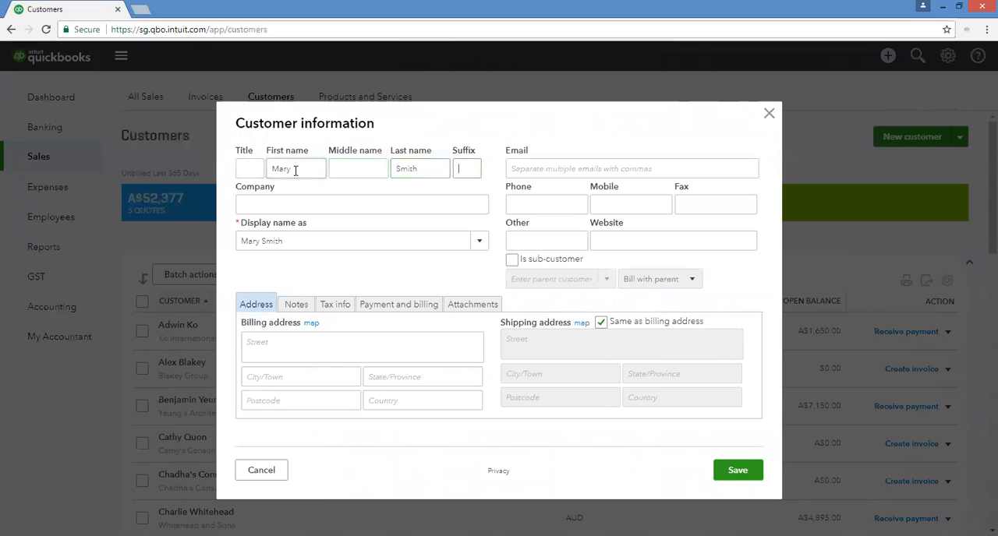
Enter Hurrah Events as the customer's company and choose Hurrah Events as the display name.
{"action": "left_click", "coordinate": [273, 198]}
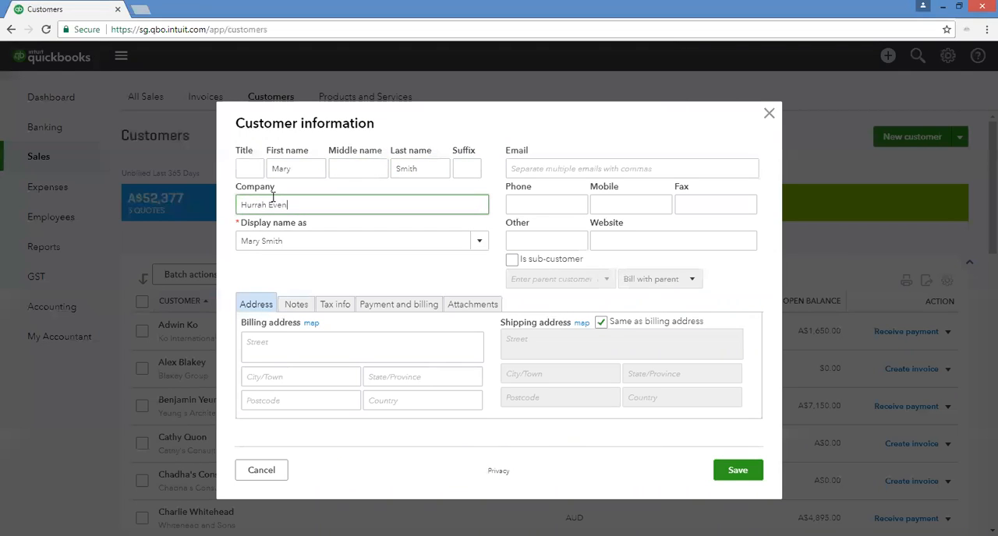
{"action": "key", "text": "Tab"}
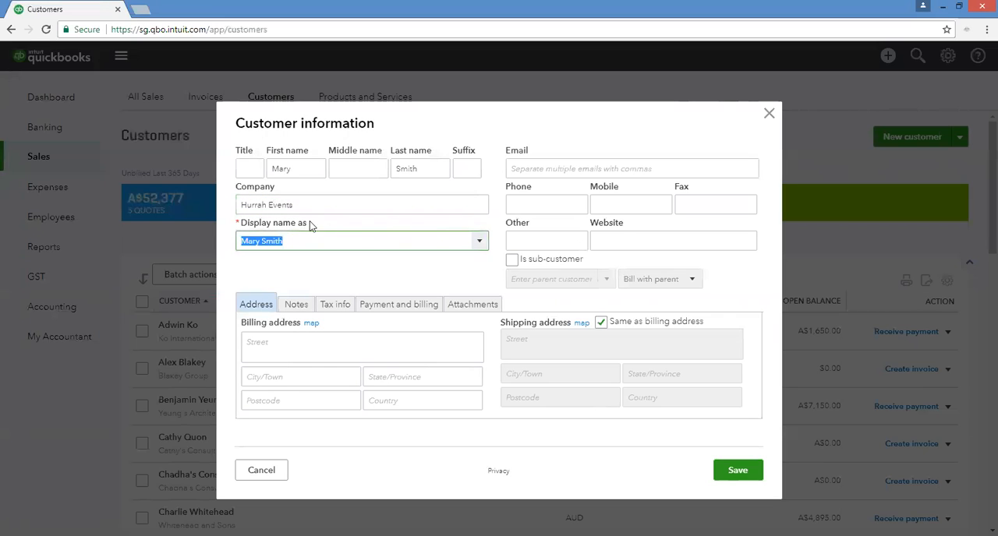
{"action": "left_click", "coordinate": [479, 242]}
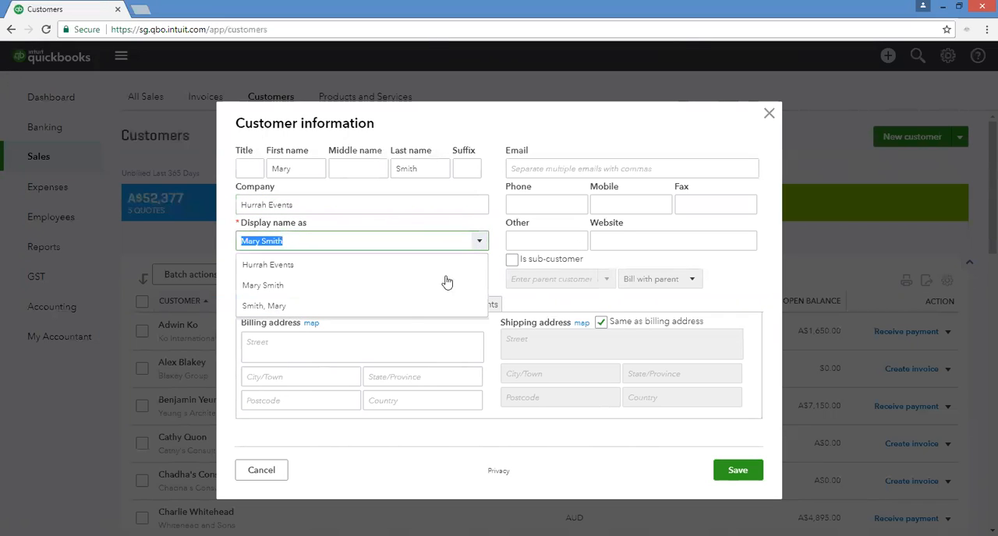
{"action": "left_click", "coordinate": [355, 269]}
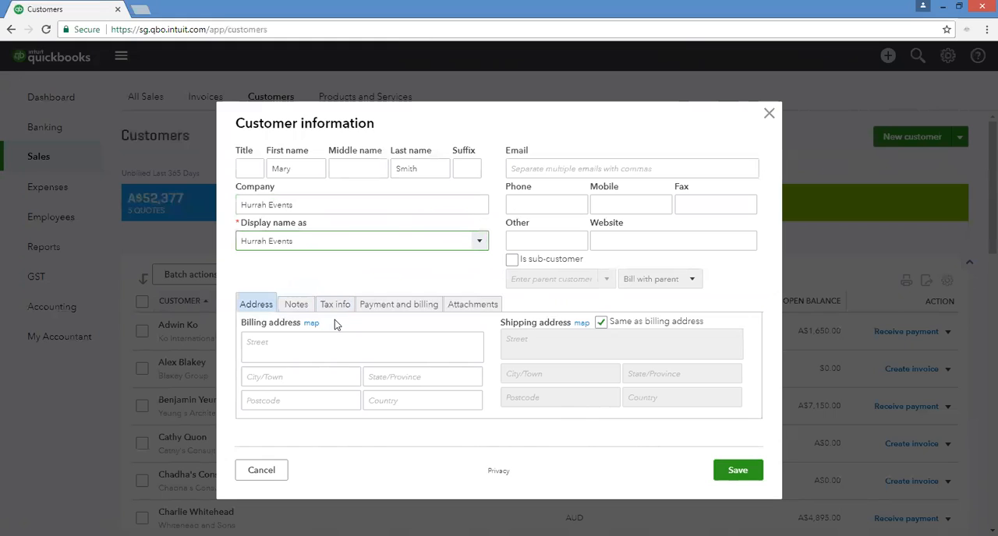
Fill in the customer's e-mail address and save the new customer.
{"action": "left_click", "coordinate": [393, 341]}
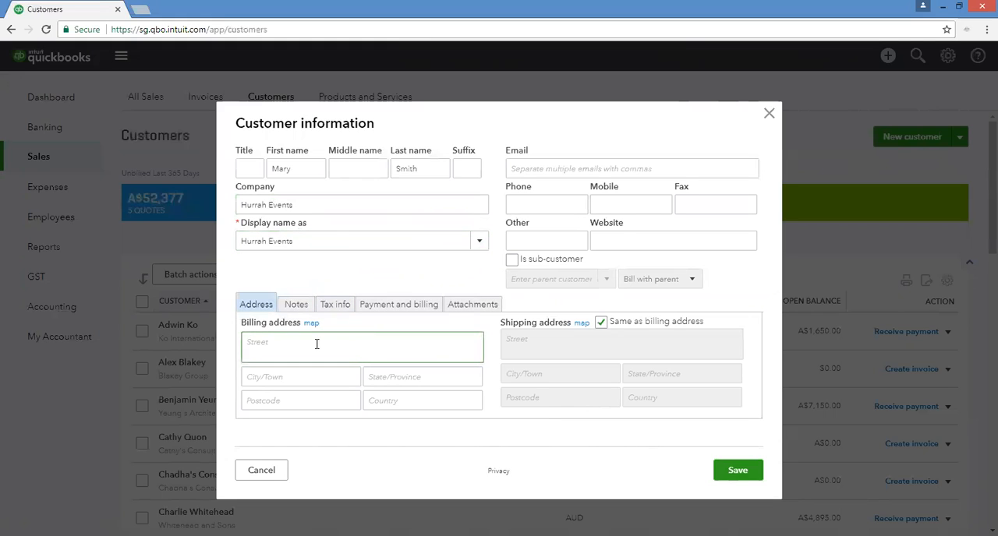
{"action": "left_click", "coordinate": [545, 161]}
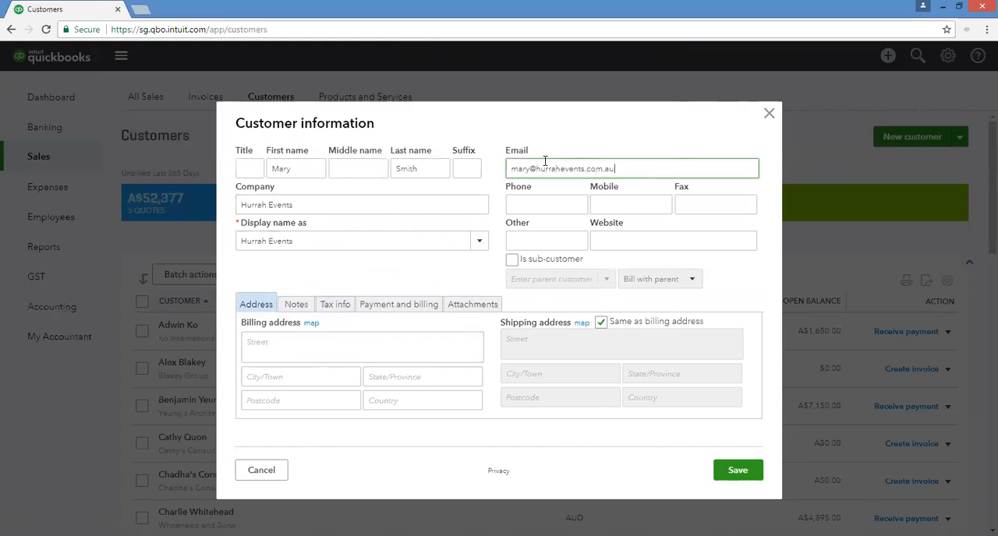
{"action": "key", "text": "Tab"}
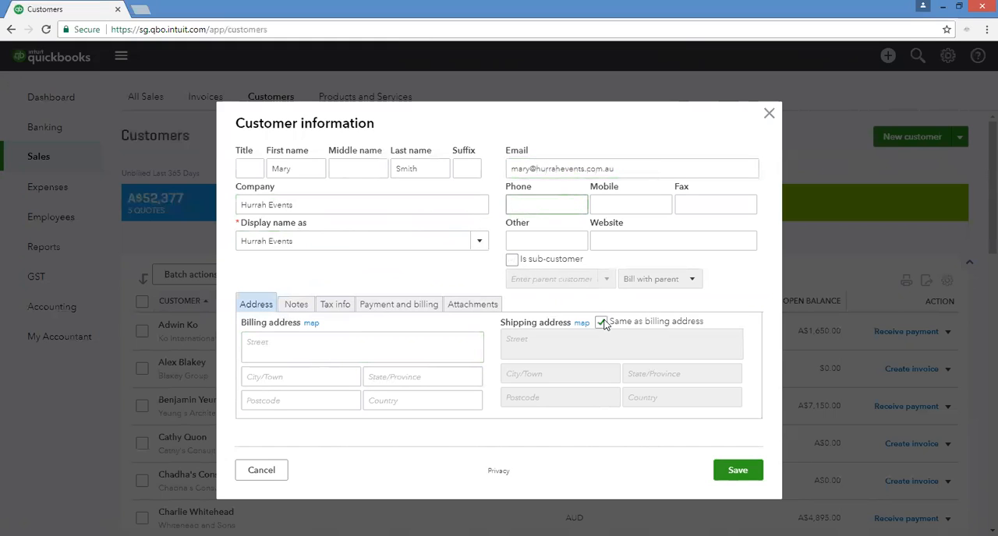
{"action": "left_click", "coordinate": [738, 470]}
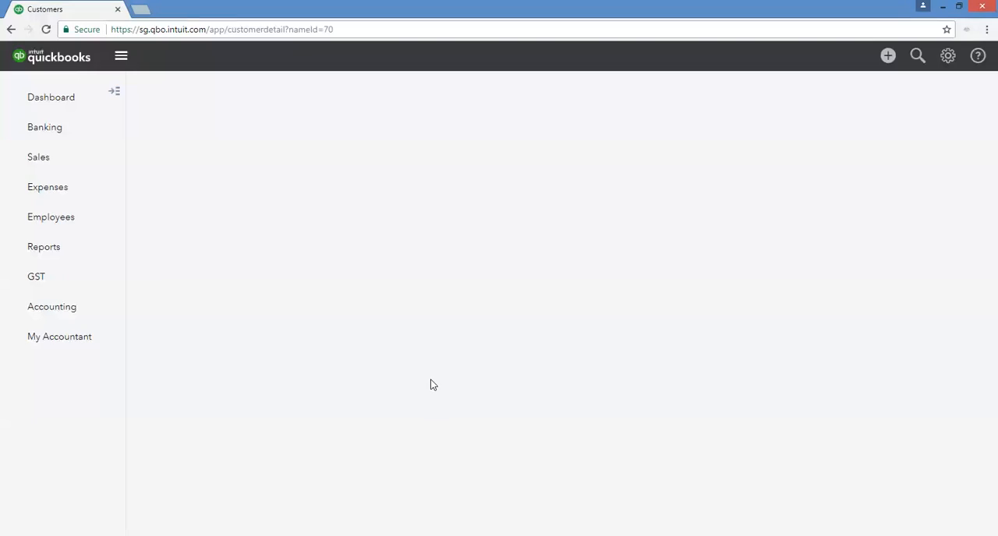
View the types of new transaction available for the Hurrah Events customer.
{"action": "left_click", "coordinate": [924, 94]}
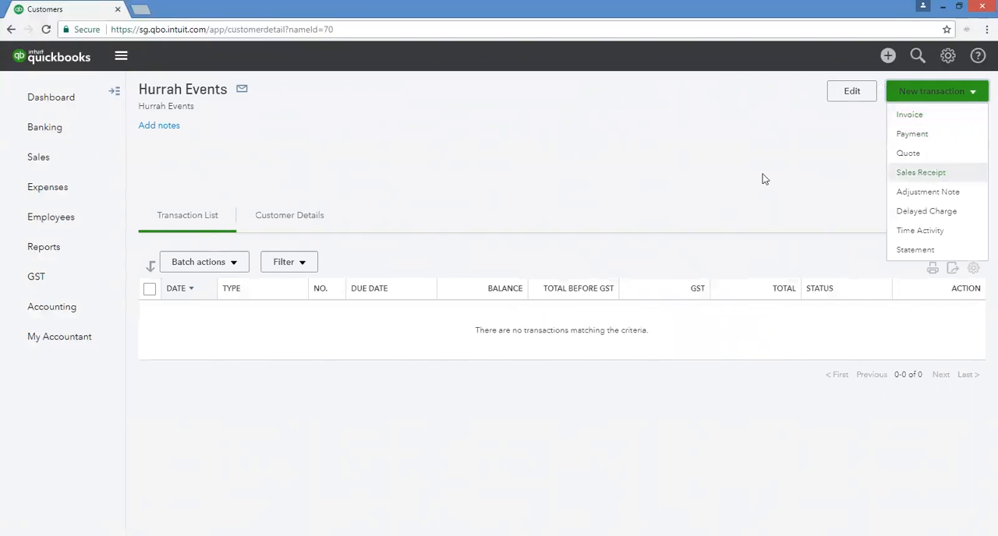
{"action": "left_click", "coordinate": [586, 206]}
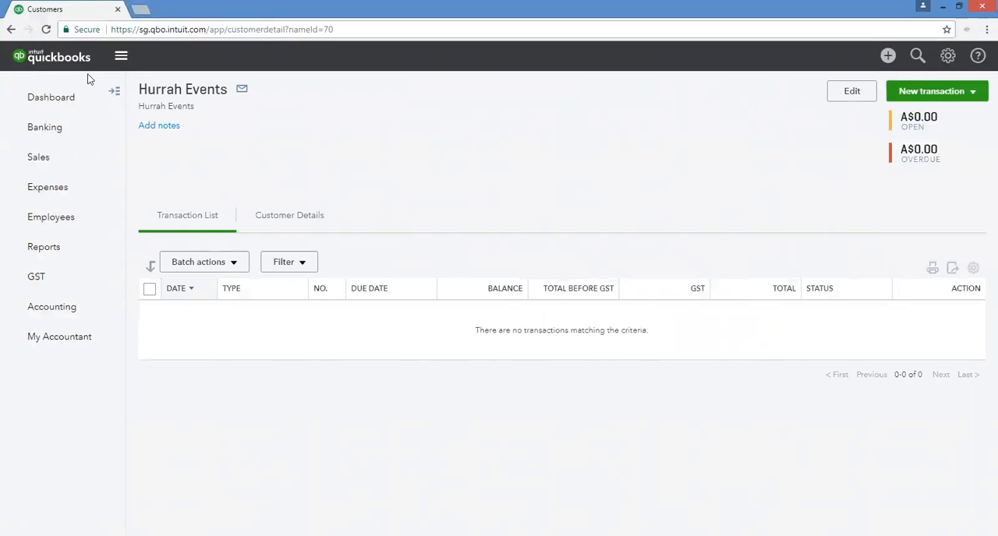
Return to the full customer list and search it by the new customer's last name.
{"action": "left_click", "coordinate": [117, 93]}
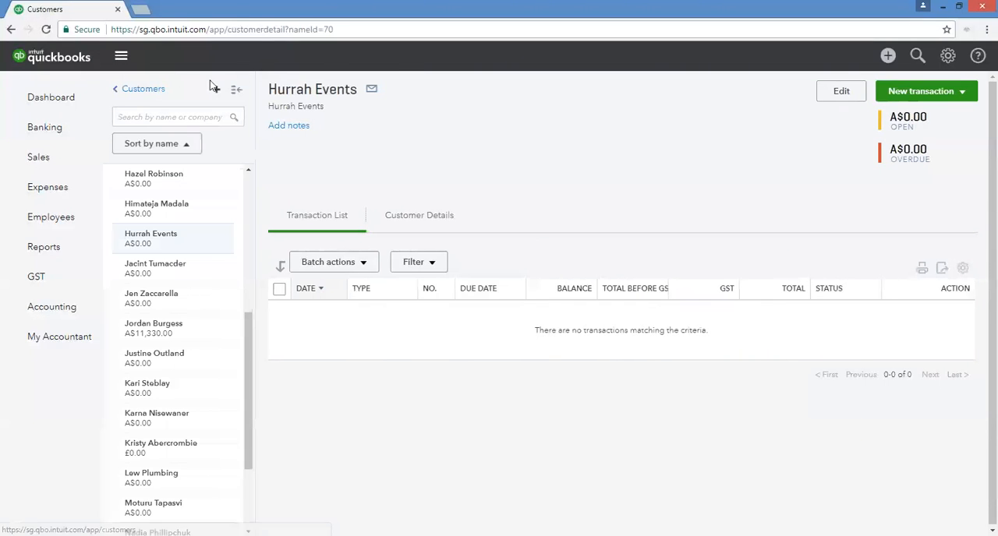
{"action": "left_click", "coordinate": [156, 94]}
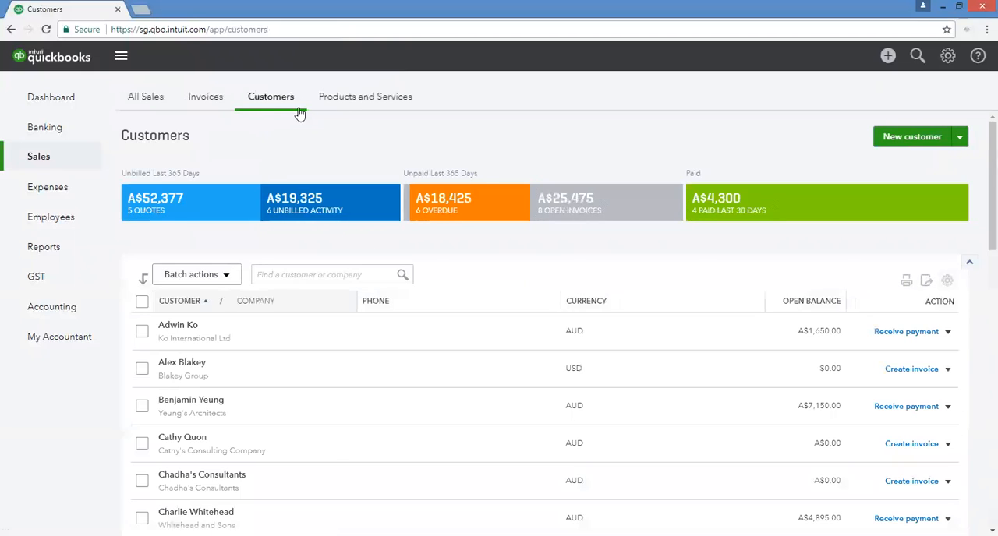
{"action": "left_click", "coordinate": [290, 276]}
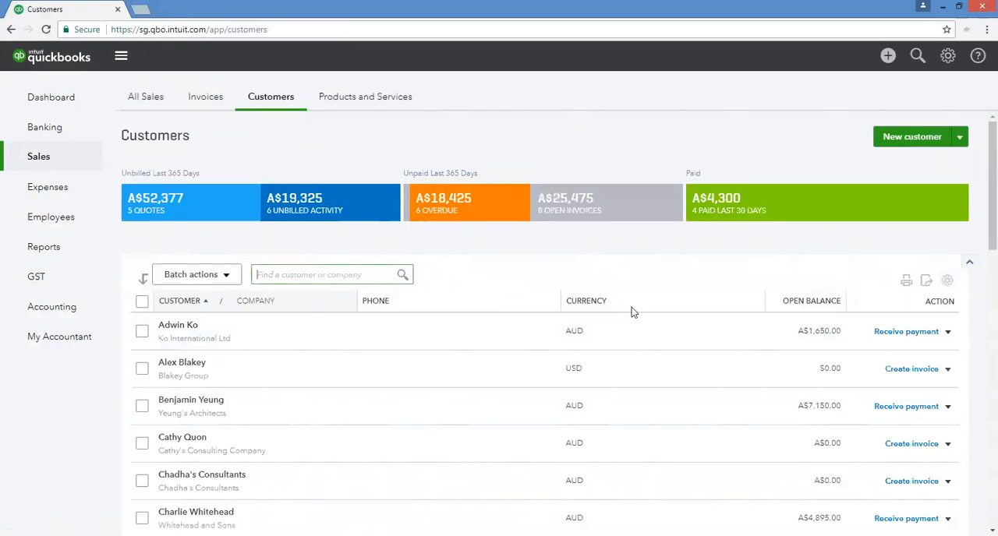
{"action": "type", "text": "smith"}
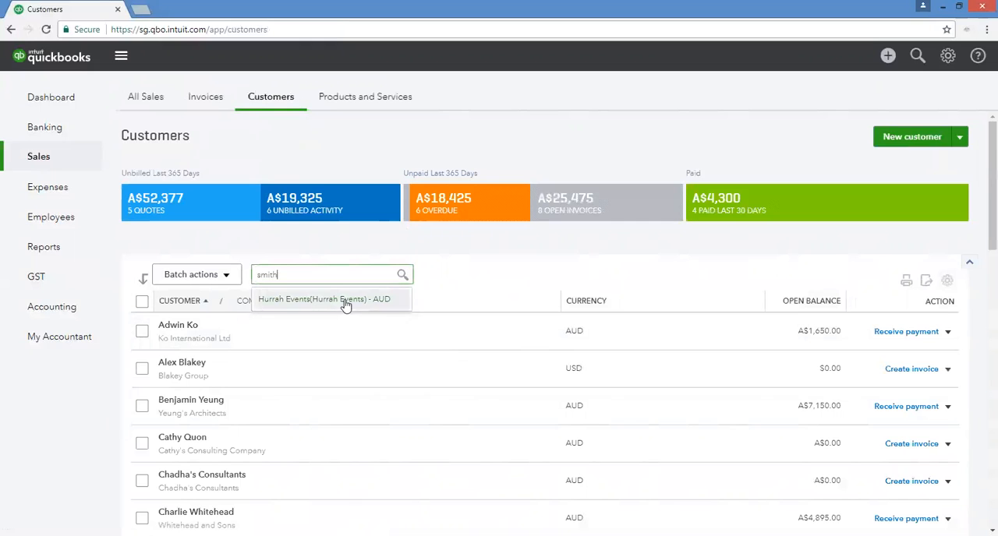
Open the Hurrah Events customer record from the search results and start a new invoice for it.
{"action": "left_click", "coordinate": [302, 302]}
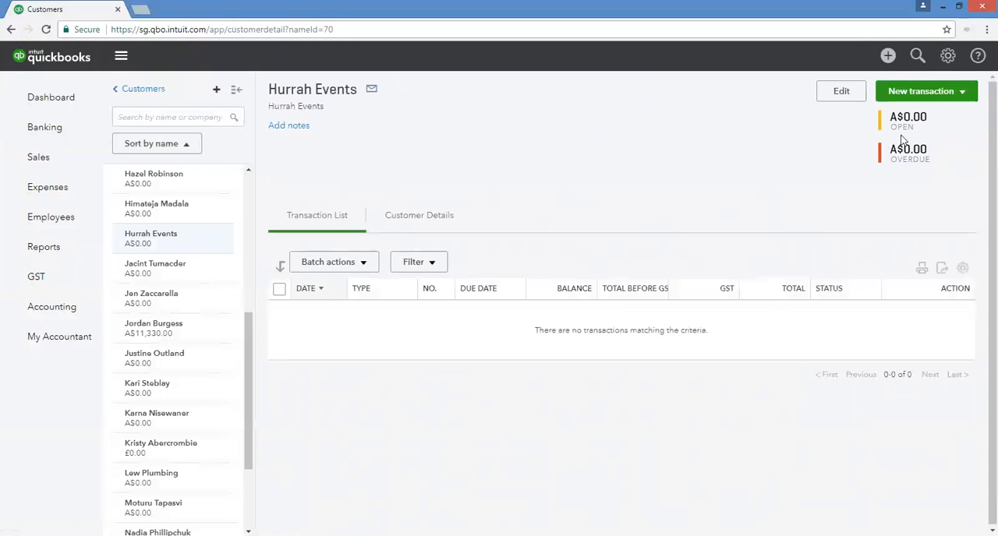
{"action": "left_click", "coordinate": [926, 91]}
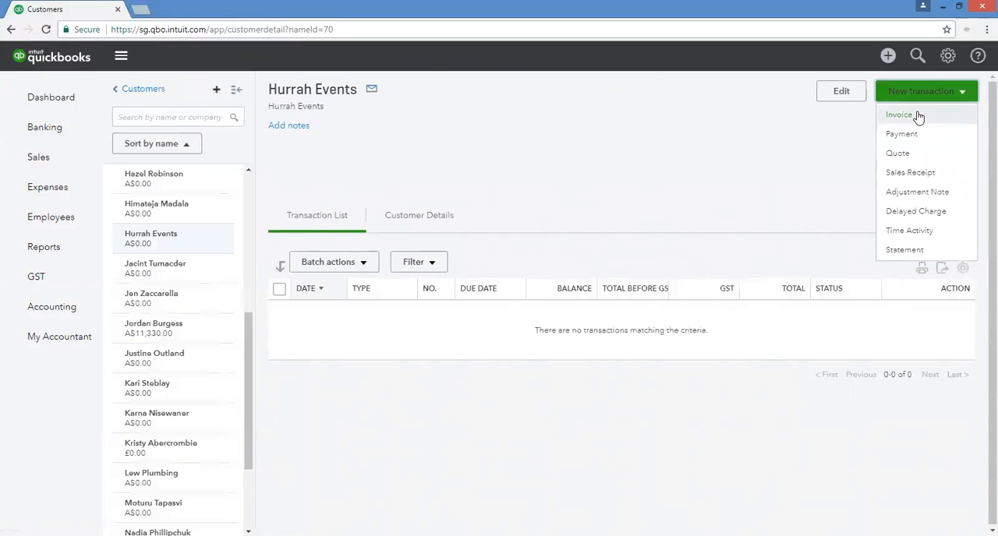
{"action": "left_click", "coordinate": [898, 114]}
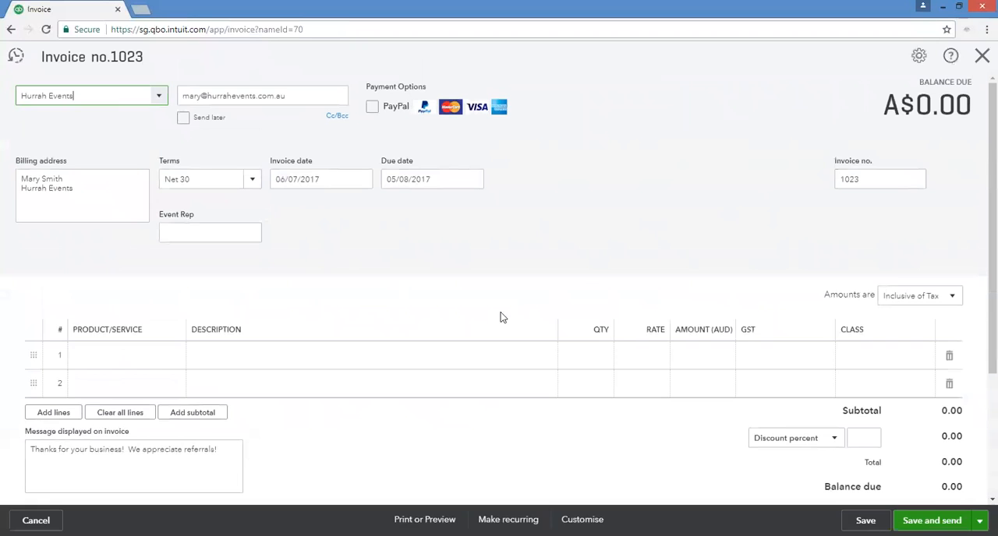
Dismiss the payment options tip and add the Events with Lighting bundle to the first invoice line.
{"action": "left_click", "coordinate": [173, 367]}
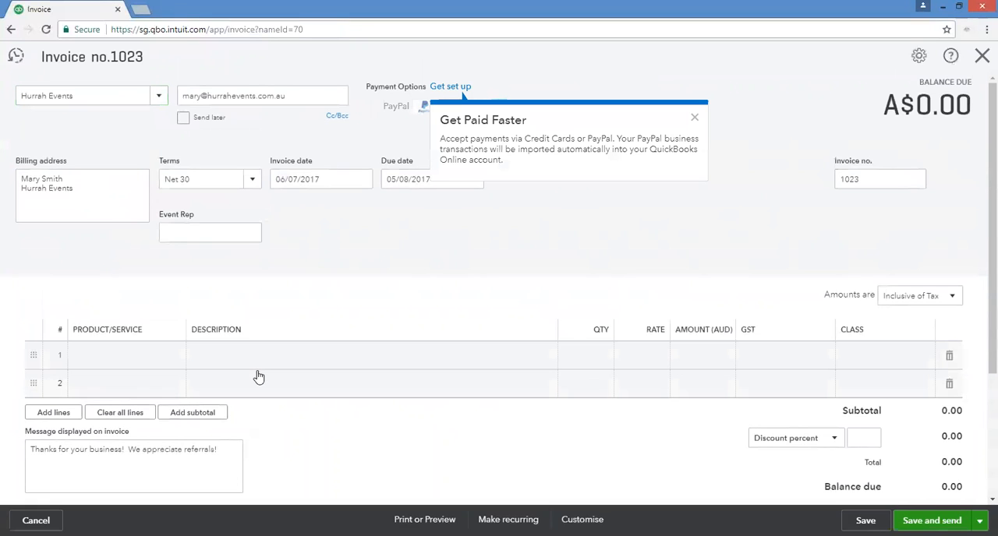
{"action": "left_click", "coordinate": [694, 120]}
{"action": "left_click", "coordinate": [132, 363]}
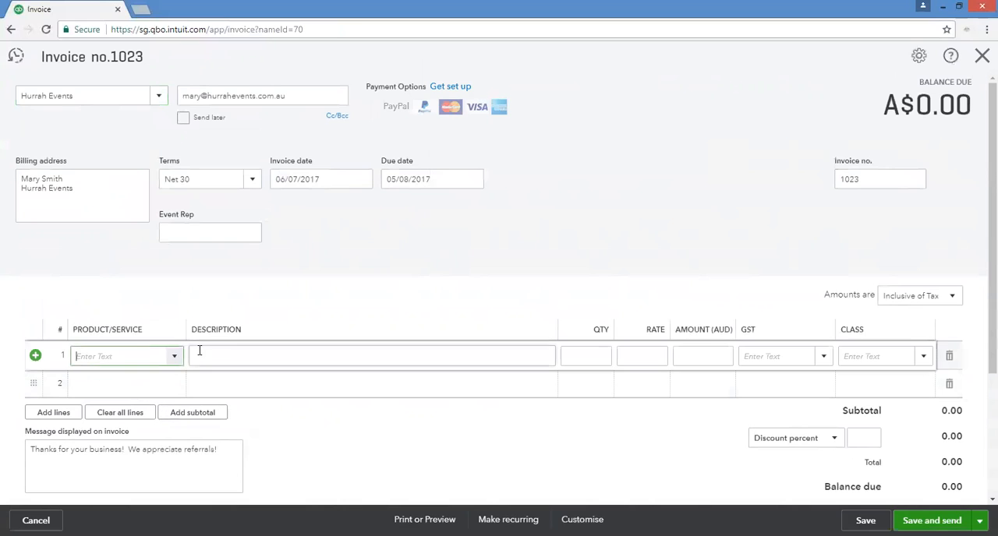
{"action": "type", "text": "Ee"}
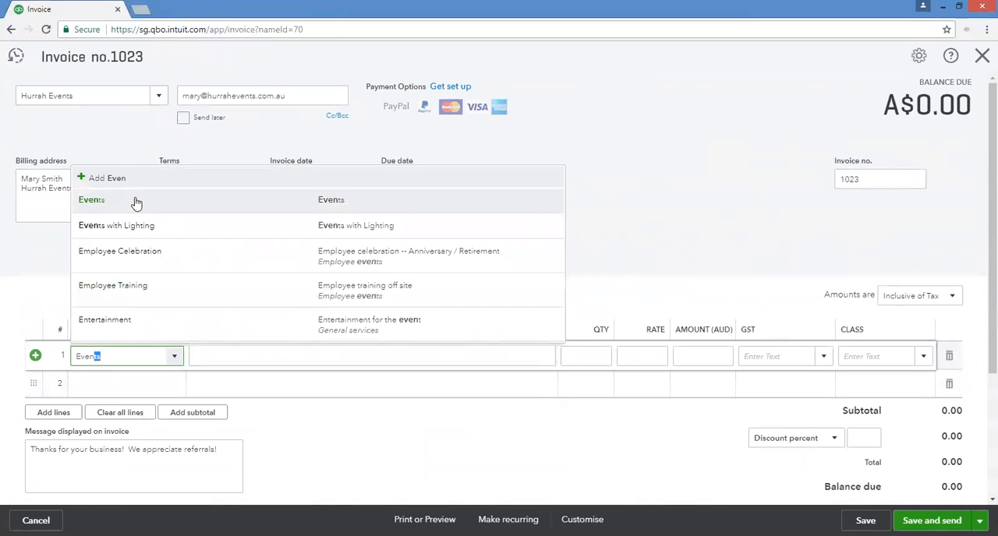
{"action": "left_click", "coordinate": [133, 226]}
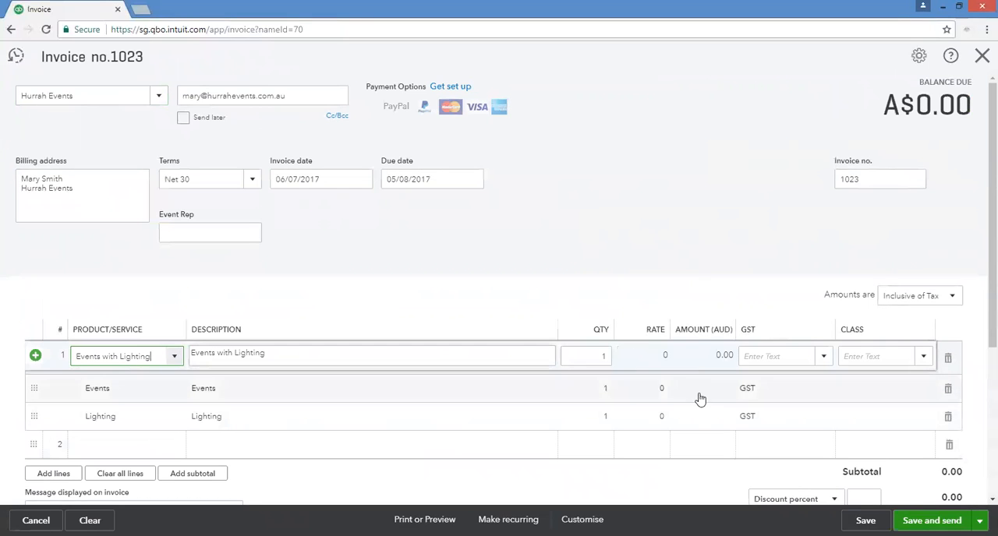
Replace the bundle on the first invoice line with the single Events item.
{"action": "left_click", "coordinate": [178, 357]}
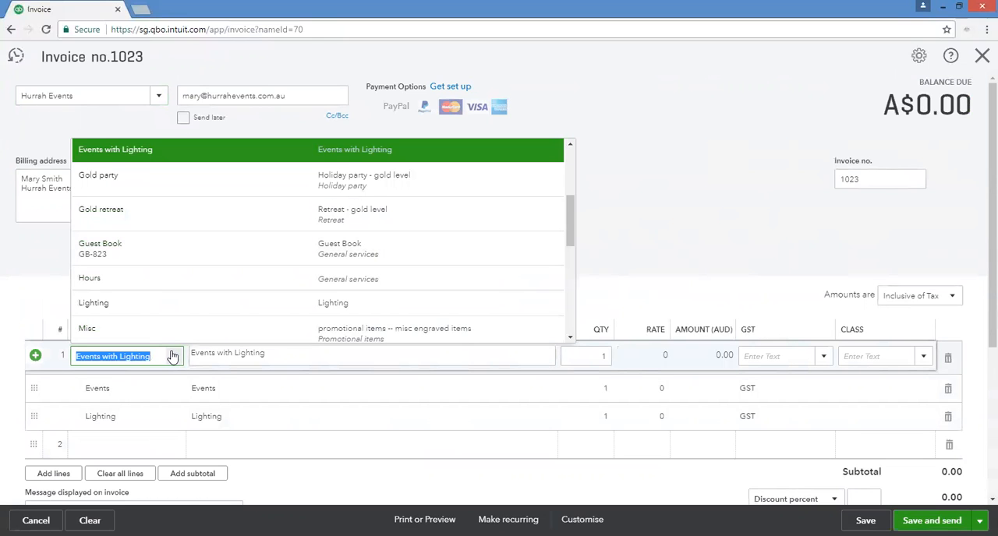
{"action": "type", "text": "events"}
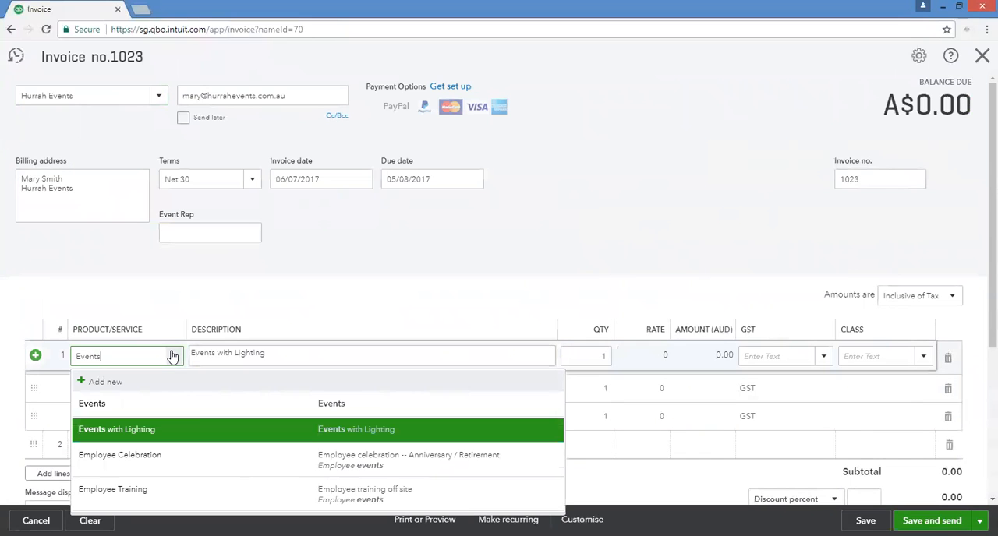
{"action": "left_click", "coordinate": [185, 410]}
Enter a rate of 2 on the Events line and replace it by setting the line's amount to 50.
{"action": "left_click", "coordinate": [653, 359]}
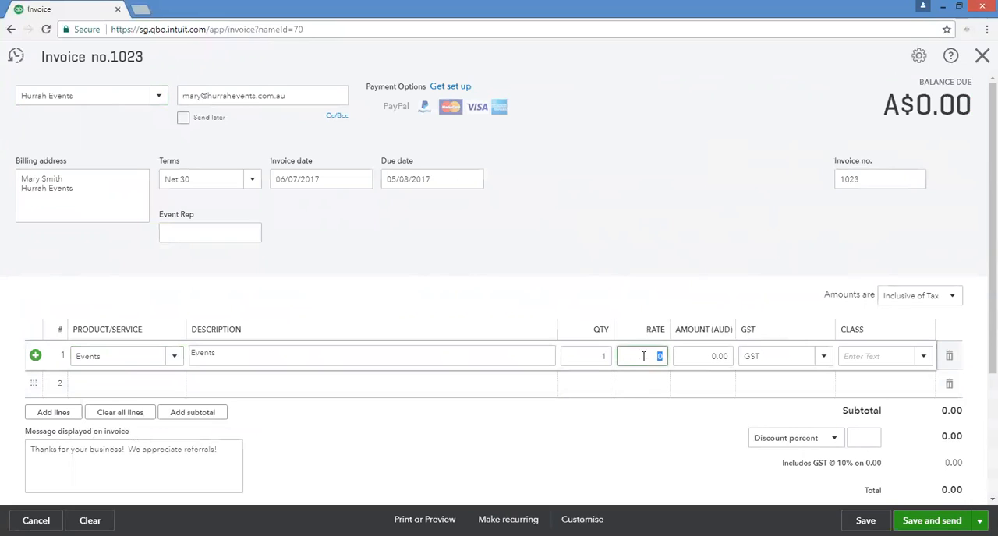
{"action": "left_click", "coordinate": [724, 354]}
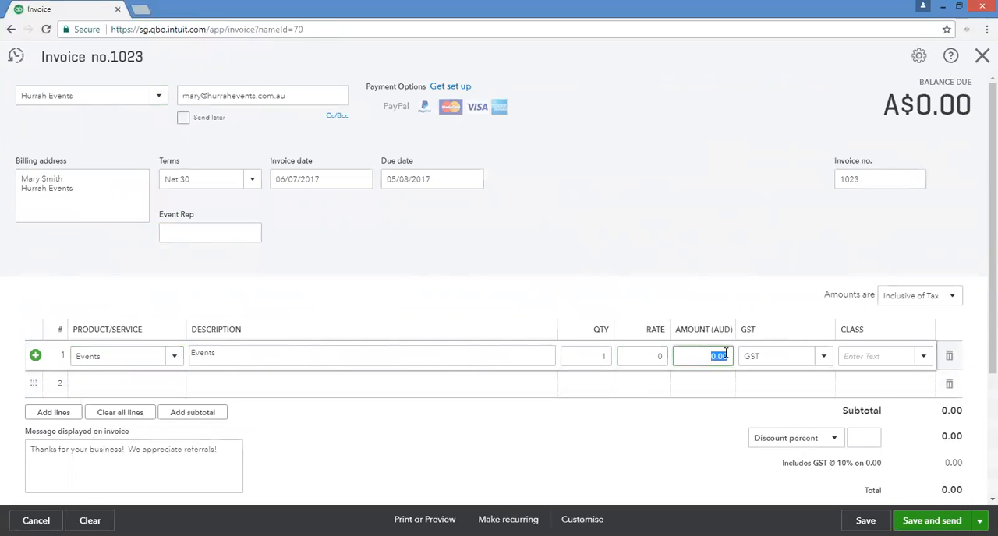
{"action": "left_click", "coordinate": [643, 357]}
{"action": "type", "text": "2"}
{"action": "key", "text": "Tab"}
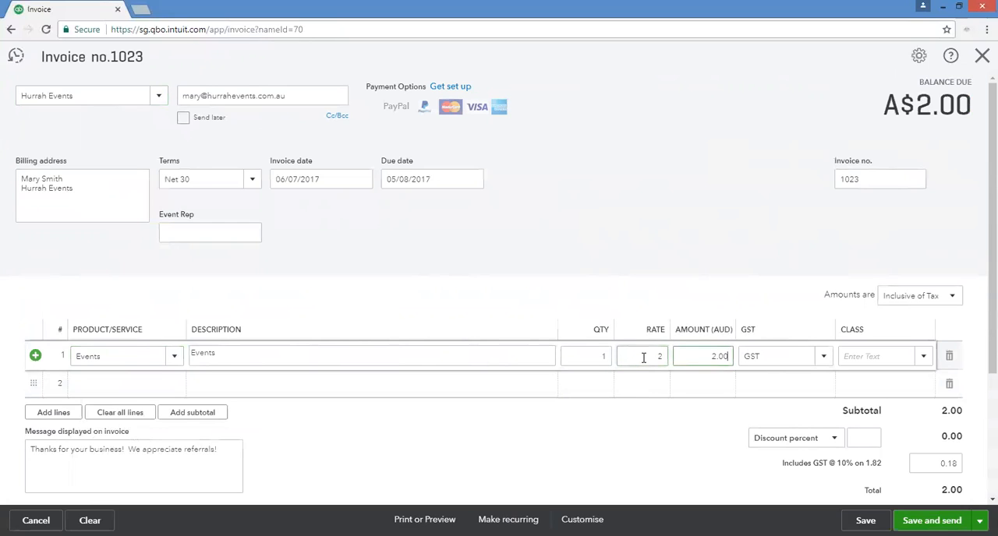
{"action": "left_click", "coordinate": [712, 355]}
{"action": "type", "text": "50"}
{"action": "key", "text": "Tab"}
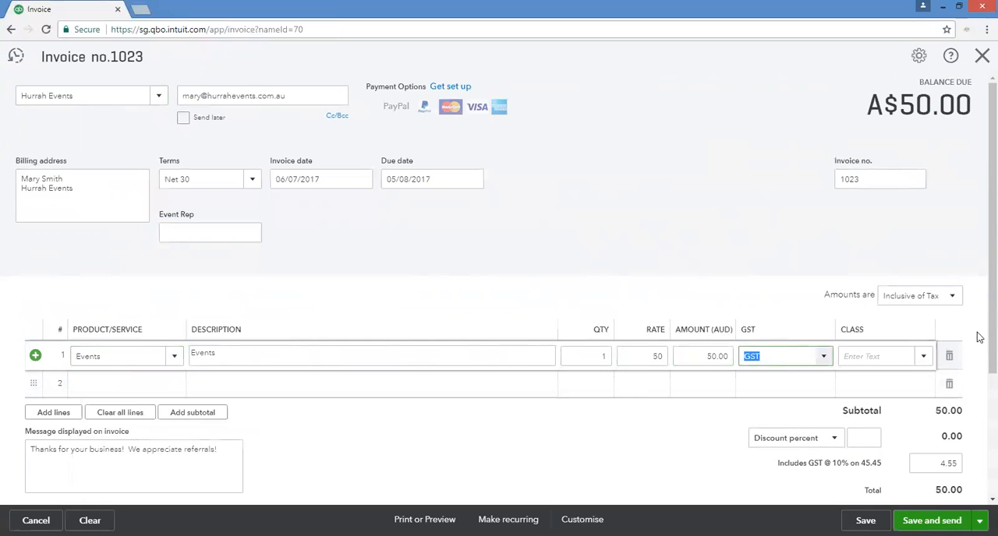
Change the invoice's tax treatment so that amounts are Exclusive of Tax.
{"action": "left_click_drag", "start_coordinate": [992, 325], "coordinate": [980, 361]}
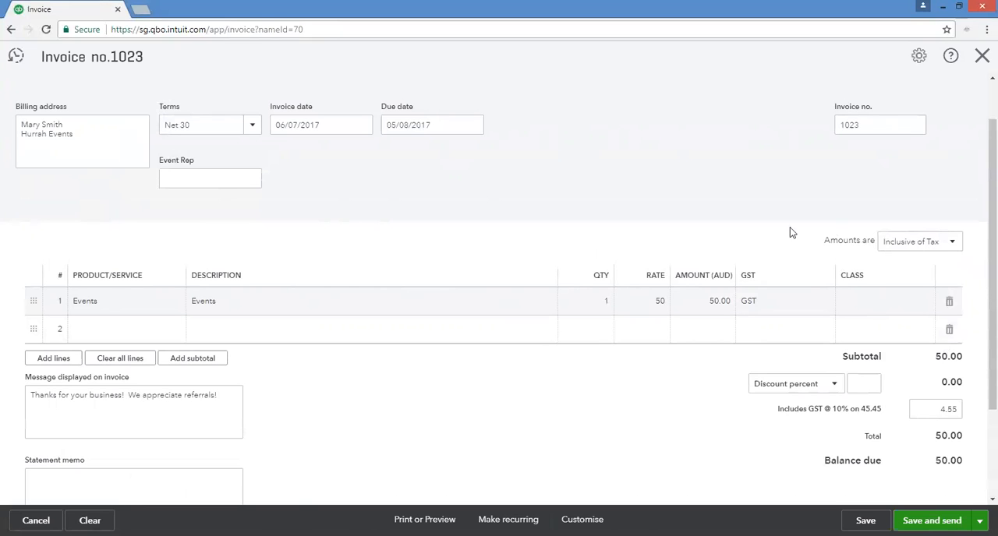
{"action": "left_click", "coordinate": [716, 309]}
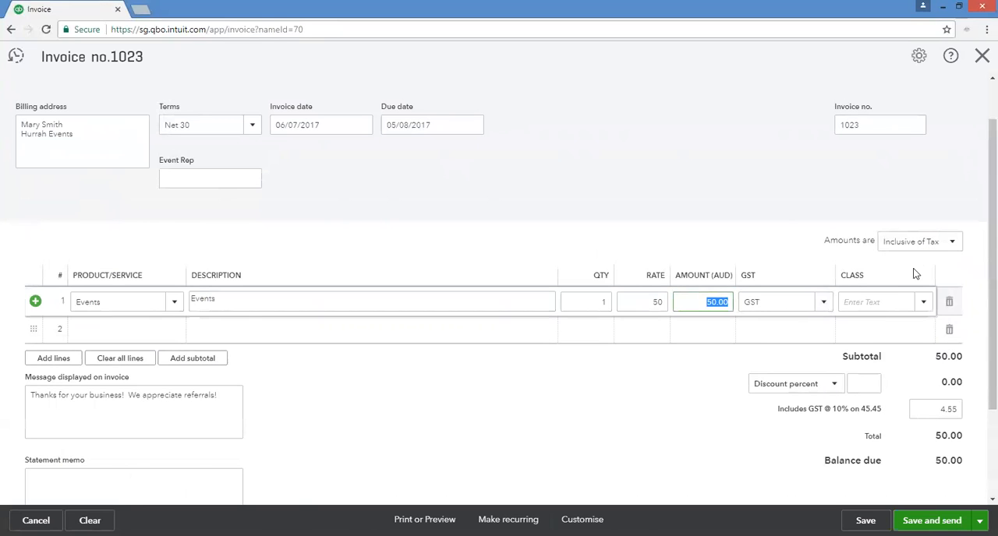
{"action": "left_click", "coordinate": [916, 245]}
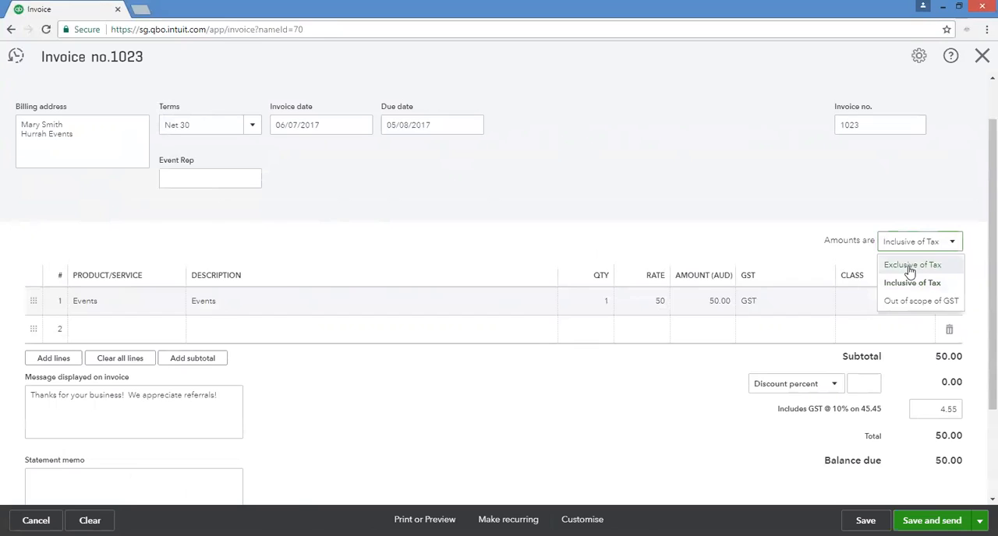
{"action": "left_click", "coordinate": [910, 267]}
Set the rate of the Events line to 50.
{"action": "left_click", "coordinate": [712, 309]}
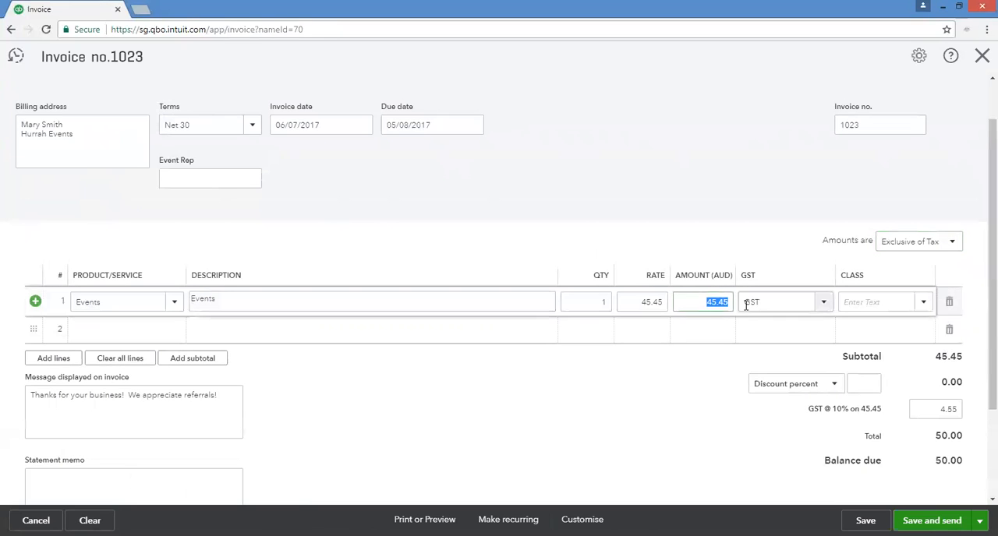
{"action": "left_click", "coordinate": [644, 306]}
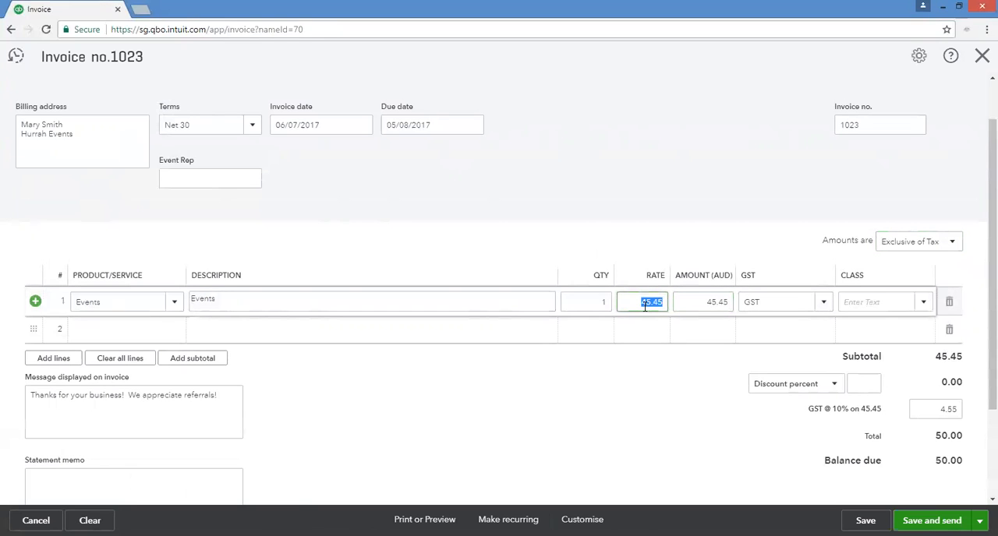
{"action": "type", "text": "50"}
{"action": "key", "text": "Tab"}
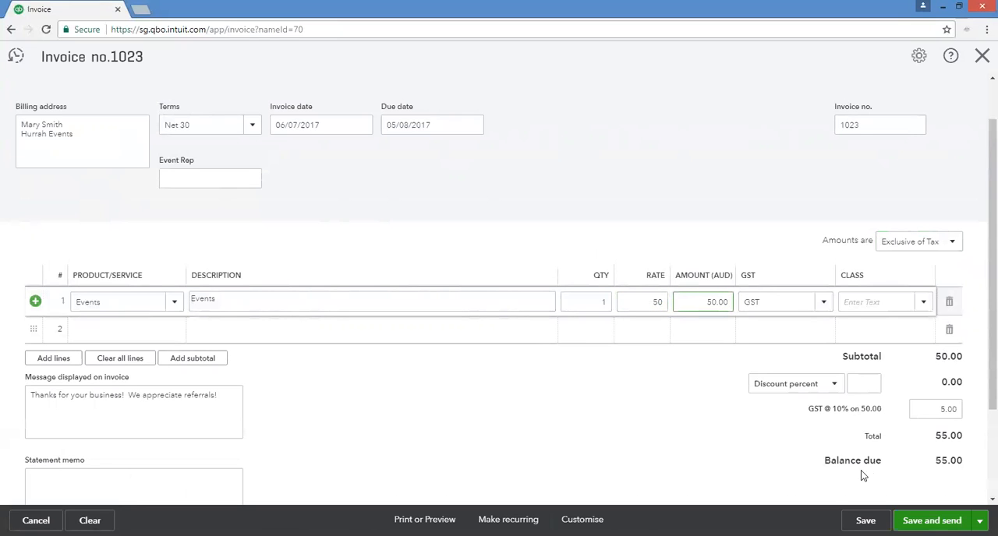
Check the invoice's GST, total and balance due along with its tax treatment setting.
{"action": "scroll", "coordinate": [718, 439], "scroll_direction": "down", "scroll_amount": 2}
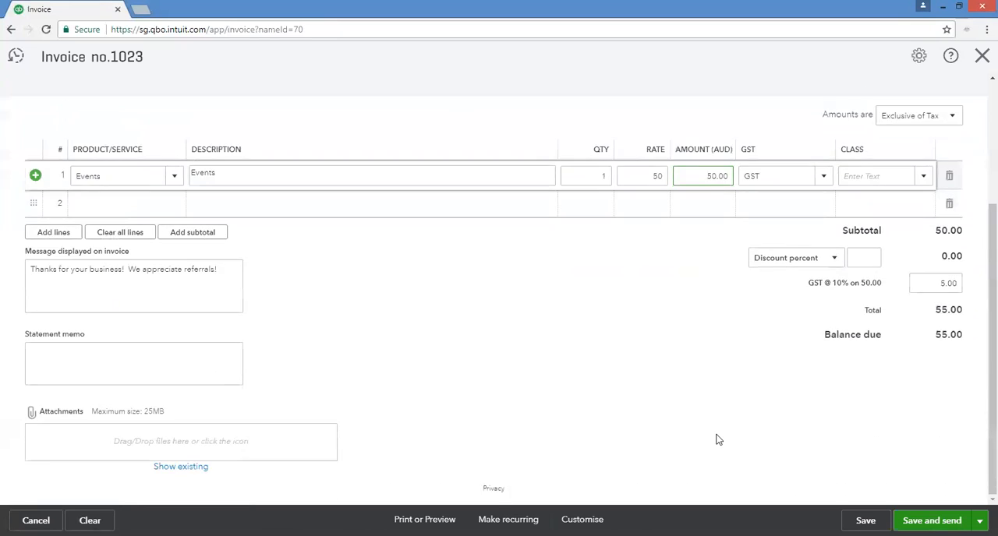
{"action": "scroll", "coordinate": [714, 406], "scroll_direction": "up", "scroll_amount": 2}
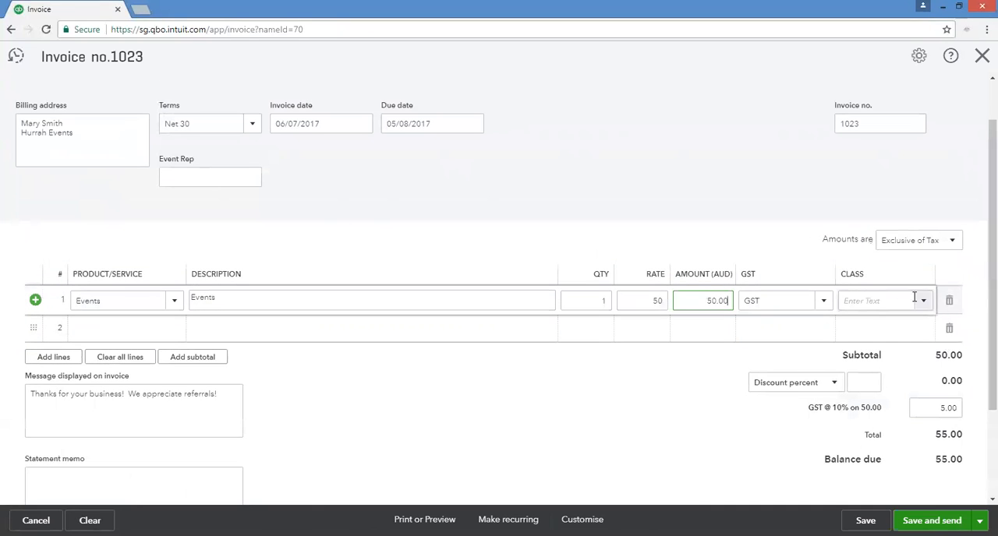
{"action": "left_click", "coordinate": [913, 242]}
{"action": "left_click", "coordinate": [787, 252]}
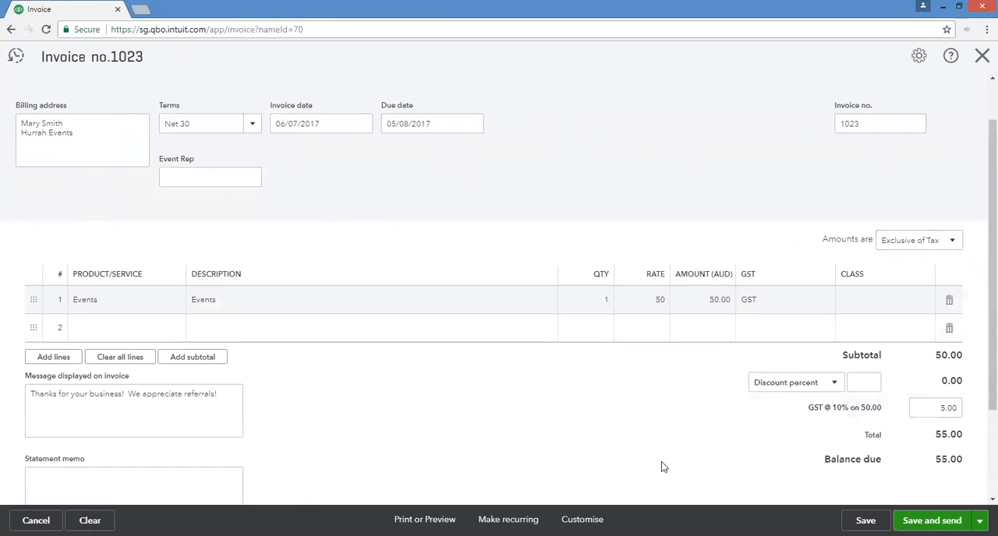
{"action": "scroll", "coordinate": [668, 465], "scroll_direction": "down", "scroll_amount": 2}
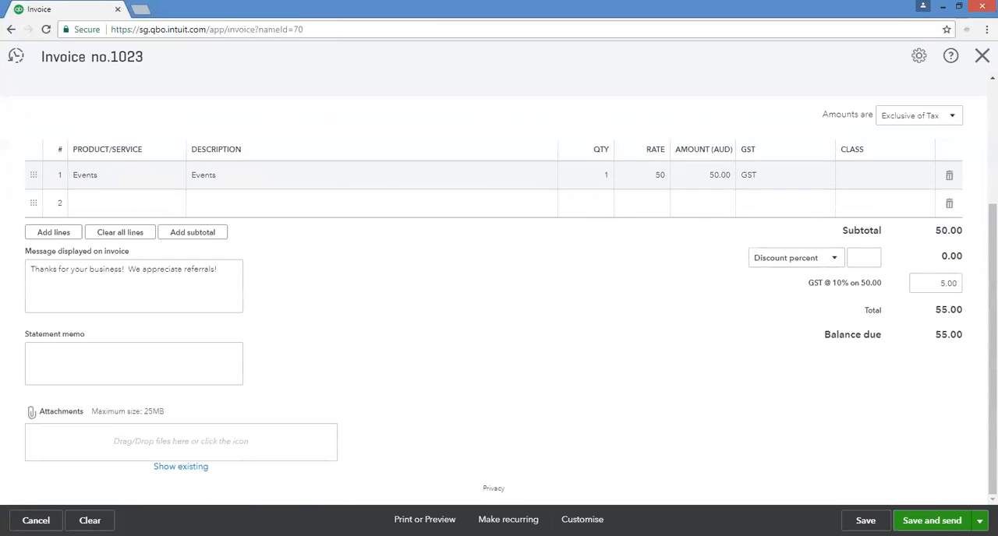
Preview the printable tax invoice, review its header, totals and BAS summary, and close the preview.
{"action": "left_click", "coordinate": [424, 520]}
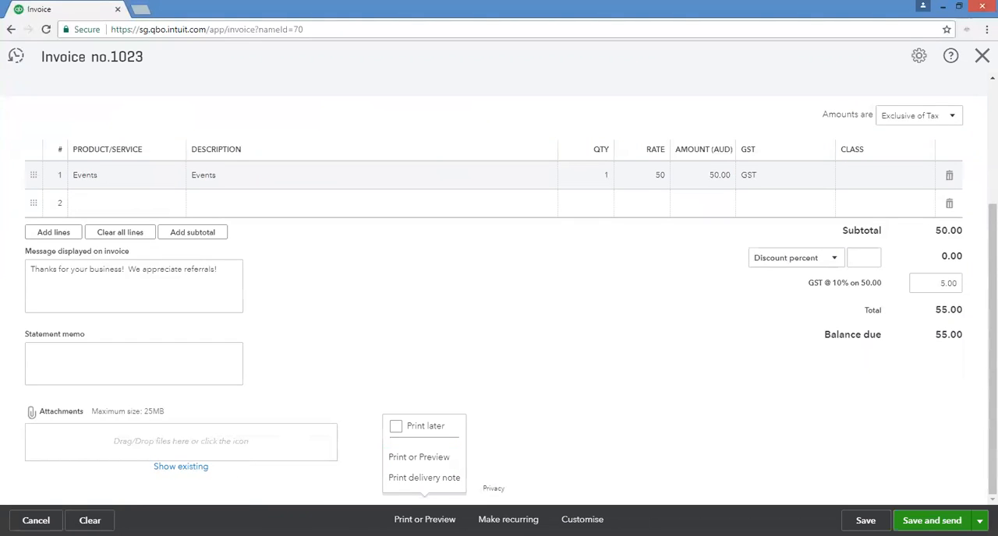
{"action": "left_click", "coordinate": [427, 458]}
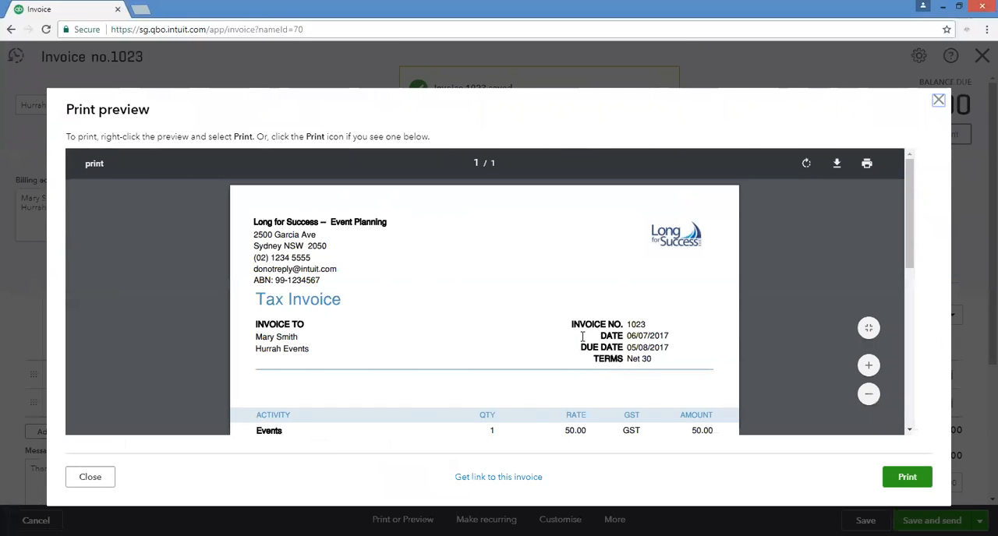
{"action": "scroll", "coordinate": [584, 343], "scroll_direction": "down", "scroll_amount": 10}
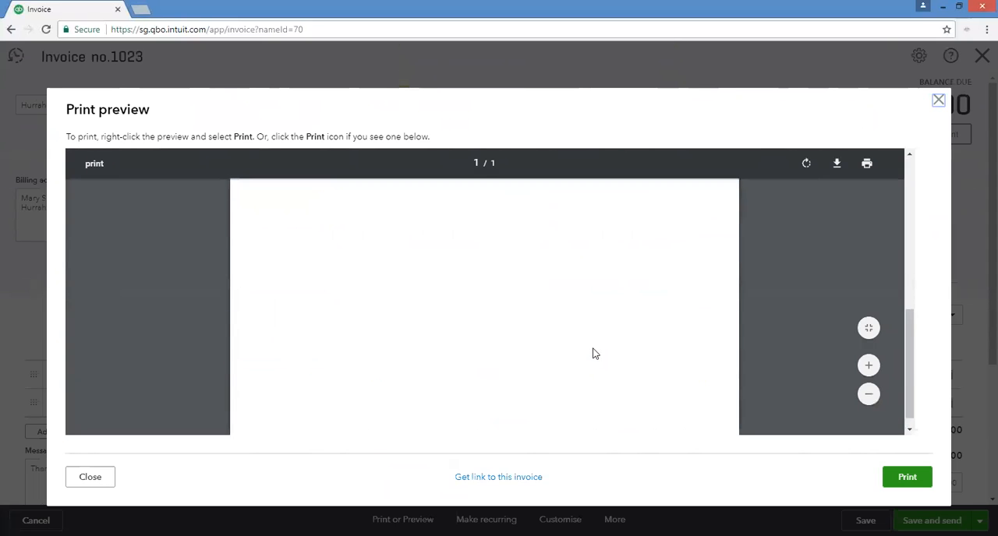
{"action": "scroll", "coordinate": [593, 354], "scroll_direction": "up", "scroll_amount": 3}
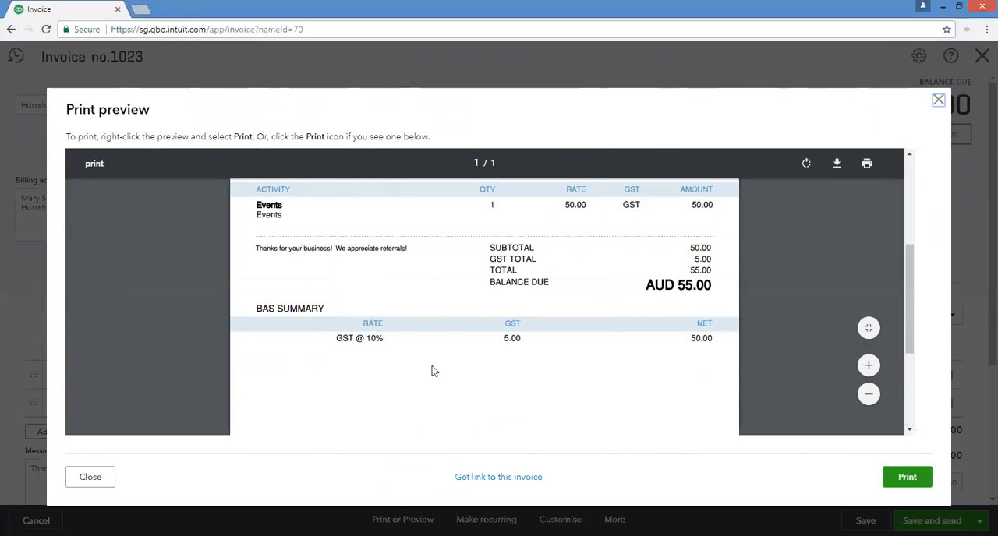
{"action": "scroll", "coordinate": [661, 402], "scroll_direction": "up", "scroll_amount": 3}
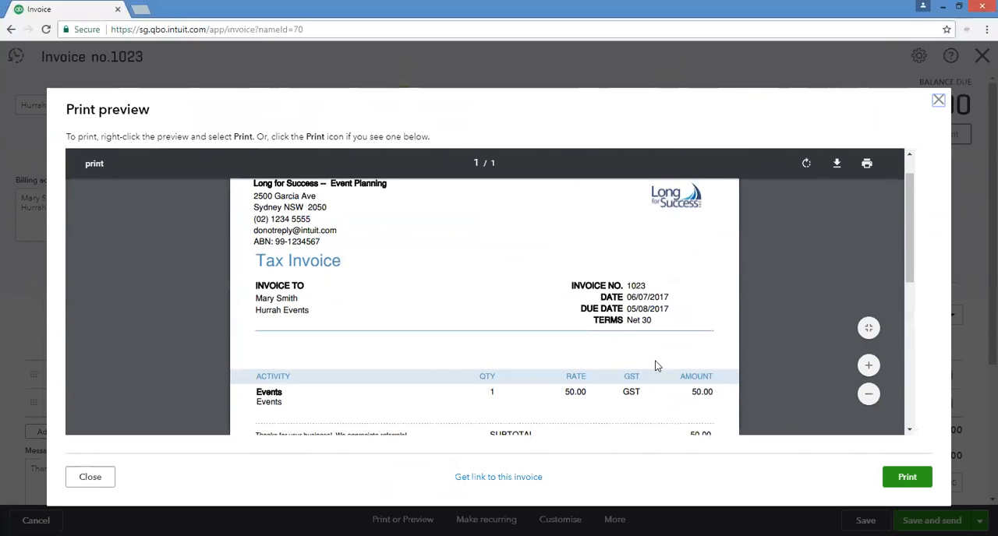
{"action": "scroll", "coordinate": [657, 365], "scroll_direction": "down", "scroll_amount": 3}
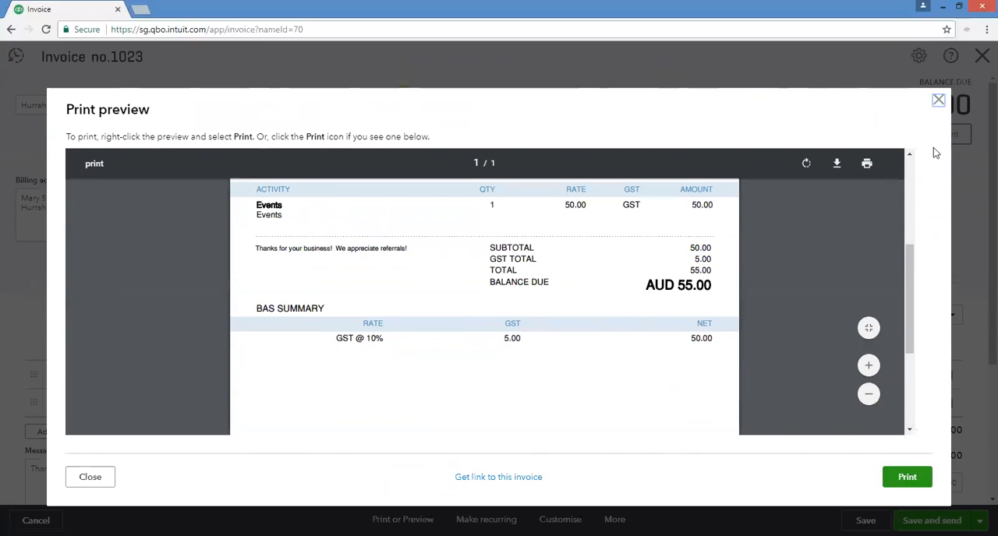
{"action": "left_click", "coordinate": [938, 104]}
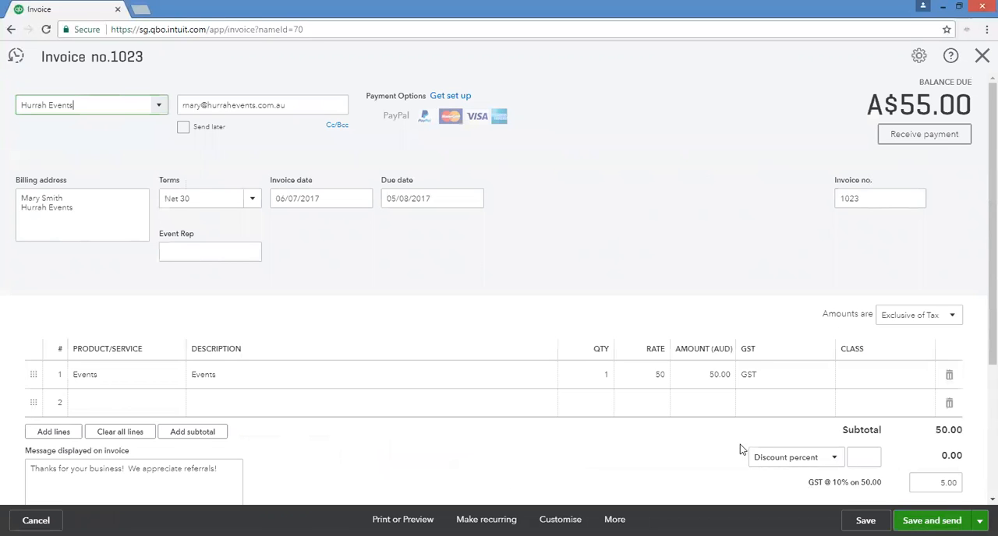
Save the invoice for sending and cancel its e-mail after reviewing the recipient and message body, returning to the customer record.
{"action": "left_click", "coordinate": [931, 519]}
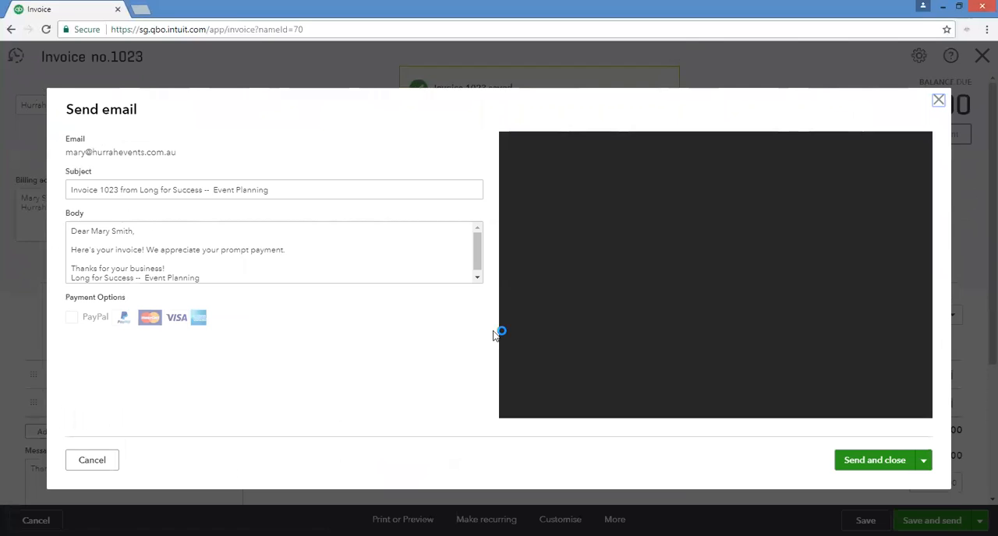
{"action": "left_click_drag", "start_coordinate": [177, 153], "coordinate": [76, 142]}
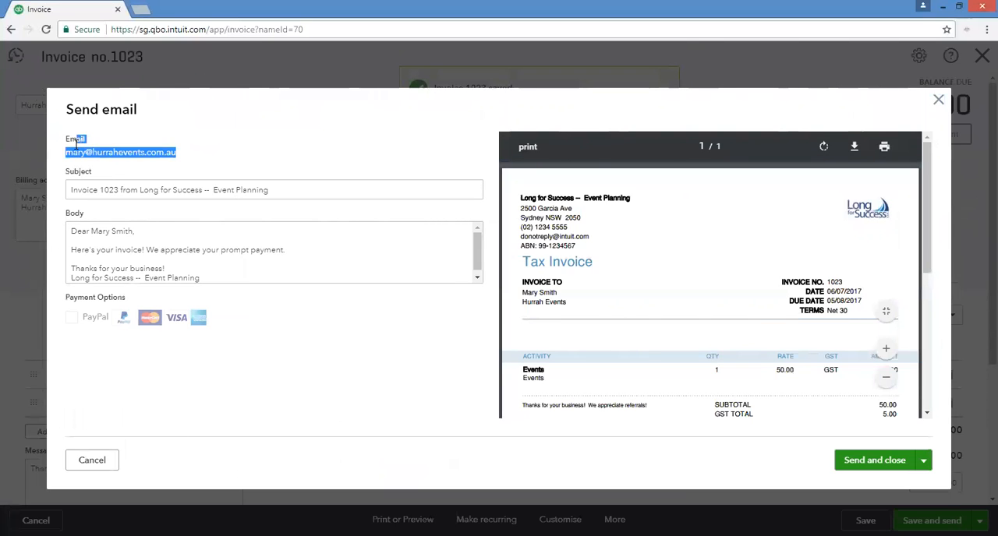
{"action": "left_click", "coordinate": [255, 261]}
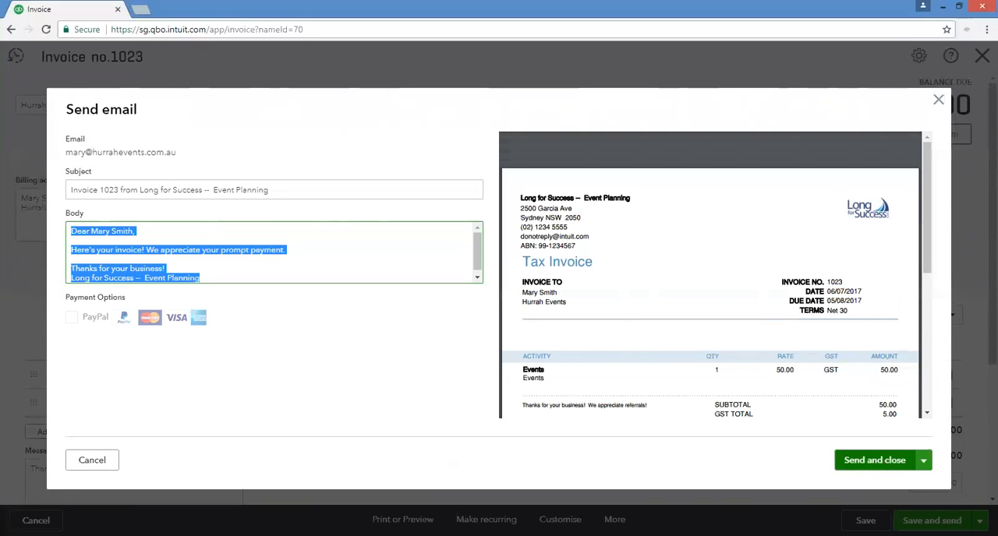
{"action": "left_click", "coordinate": [100, 464]}
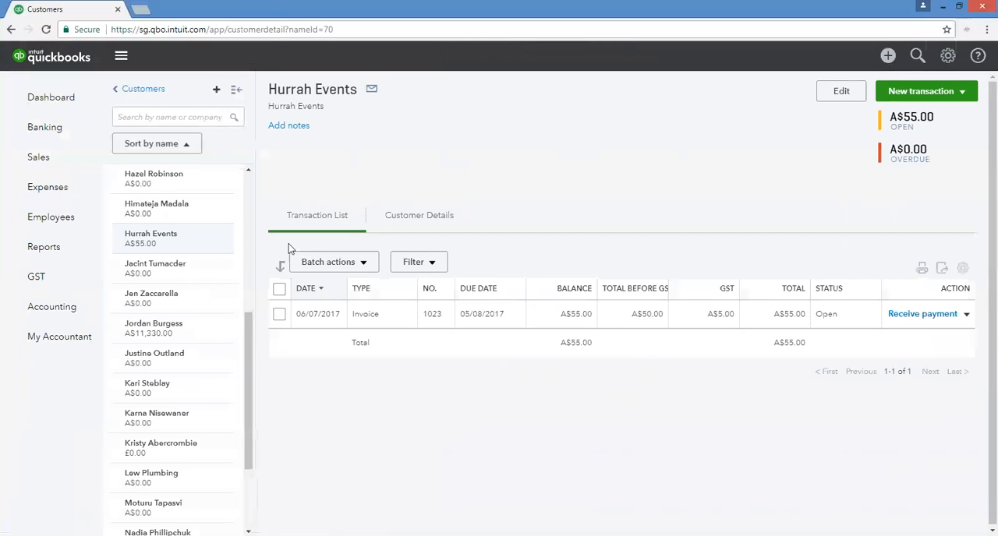
{"action": "scroll", "coordinate": [222, 223], "scroll_direction": "up", "scroll_amount": 5}
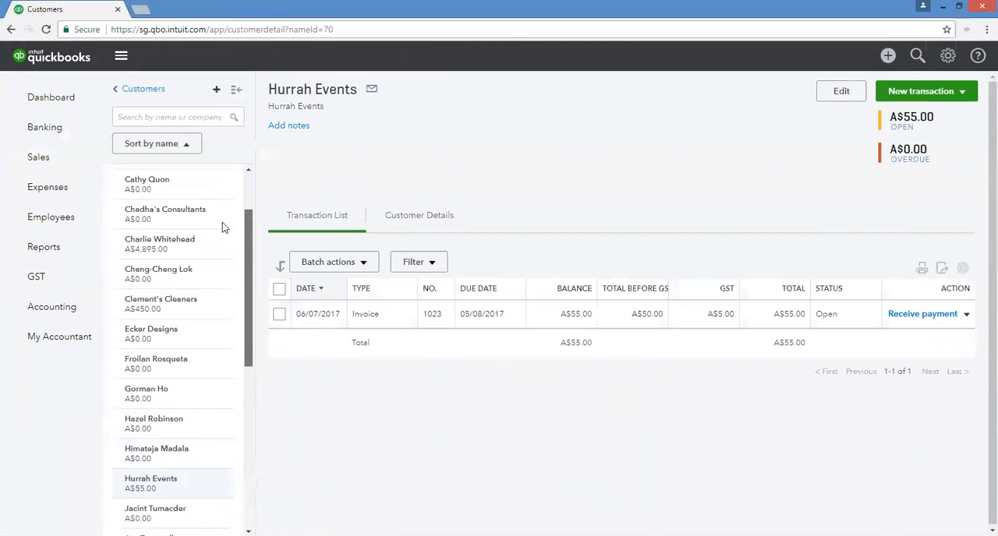
Open the Visa Credit Card bank transactions for review and expand the Bank Anycity Thank entry dated 09/01/2017.
{"action": "scroll", "coordinate": [206, 195], "scroll_direction": "down", "scroll_amount": 5}
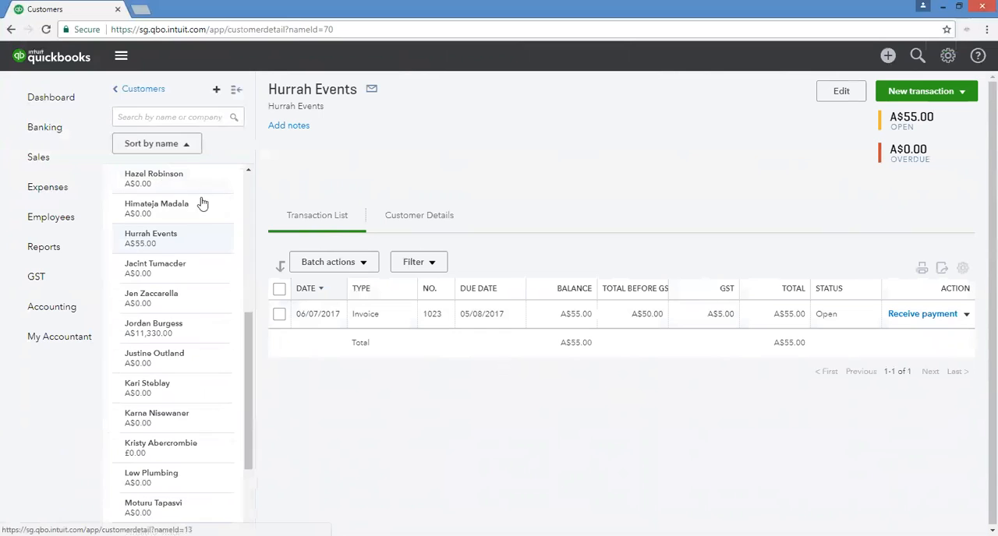
{"action": "scroll", "coordinate": [204, 249], "scroll_direction": "down", "scroll_amount": 2}
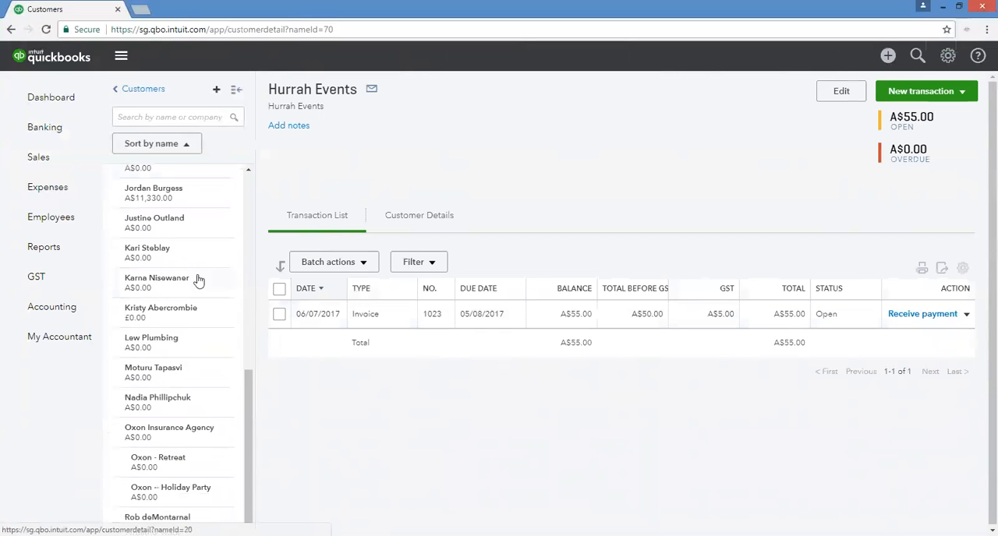
{"action": "left_click", "coordinate": [69, 144]}
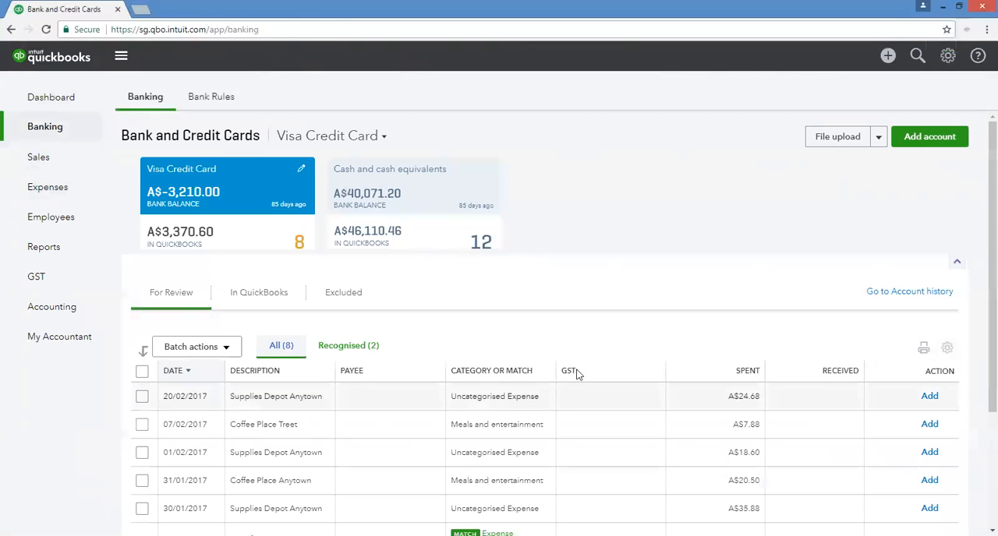
{"action": "scroll", "coordinate": [577, 373], "scroll_direction": "down", "scroll_amount": 2}
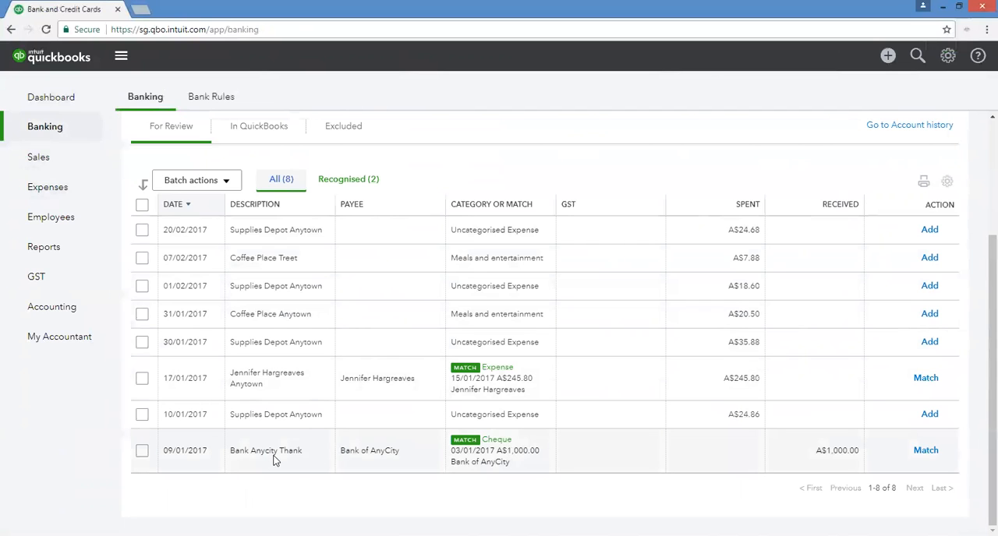
{"action": "left_click", "coordinate": [388, 461]}
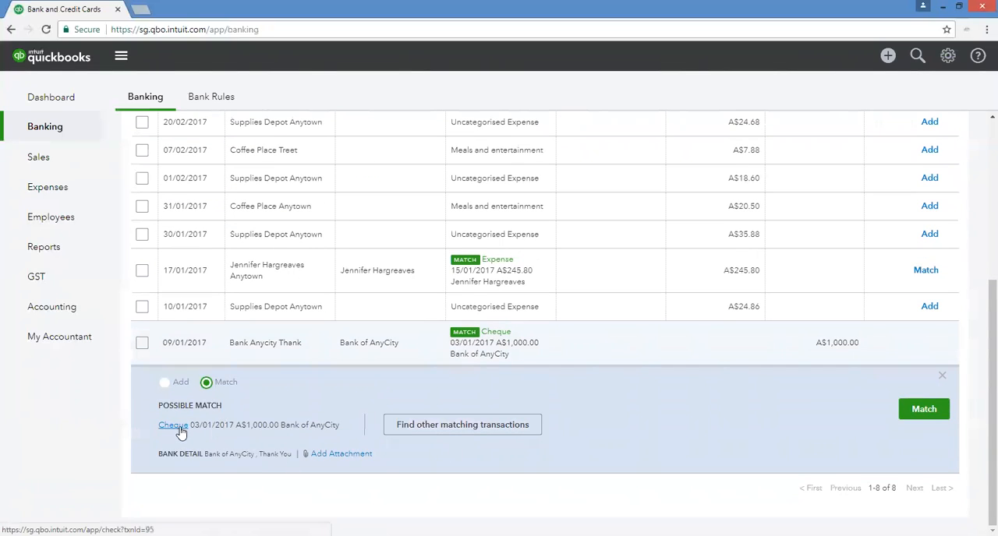
Look for other matching transactions for the Bank Anycity Thank entry, select the 03/01/2017 cheque as its match and save.
{"action": "left_click", "coordinate": [414, 424]}
{"action": "left_click", "coordinate": [436, 428]}
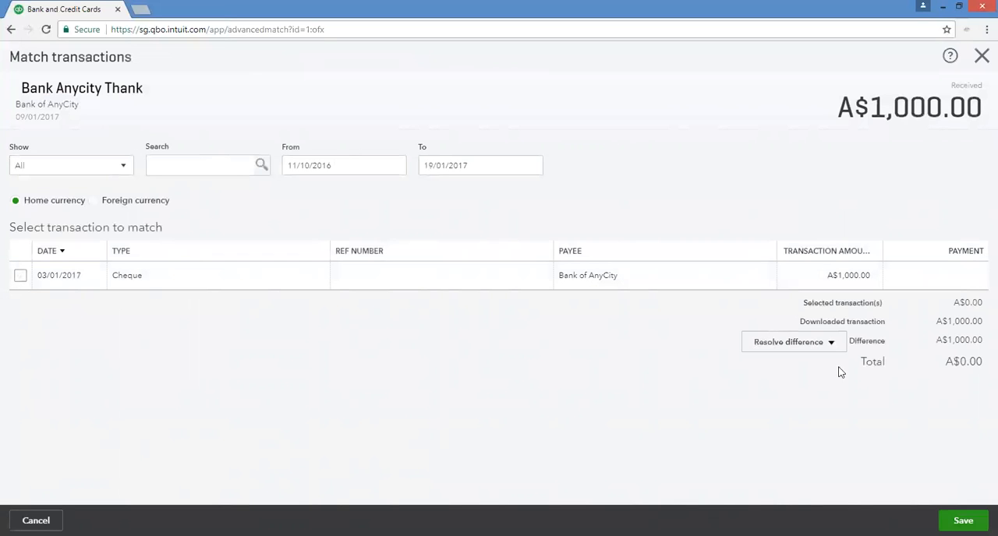
{"action": "left_click", "coordinate": [21, 276]}
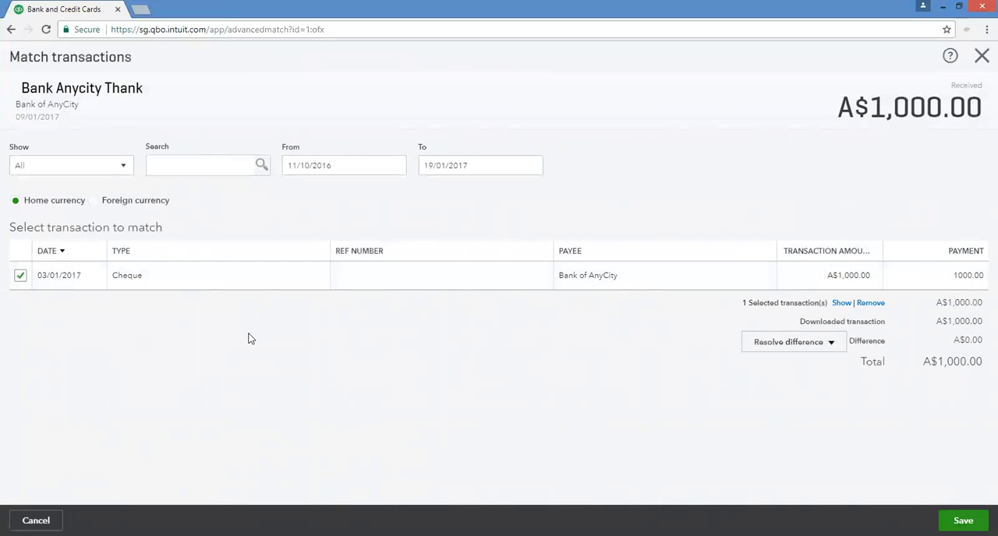
{"action": "left_click", "coordinate": [962, 520]}
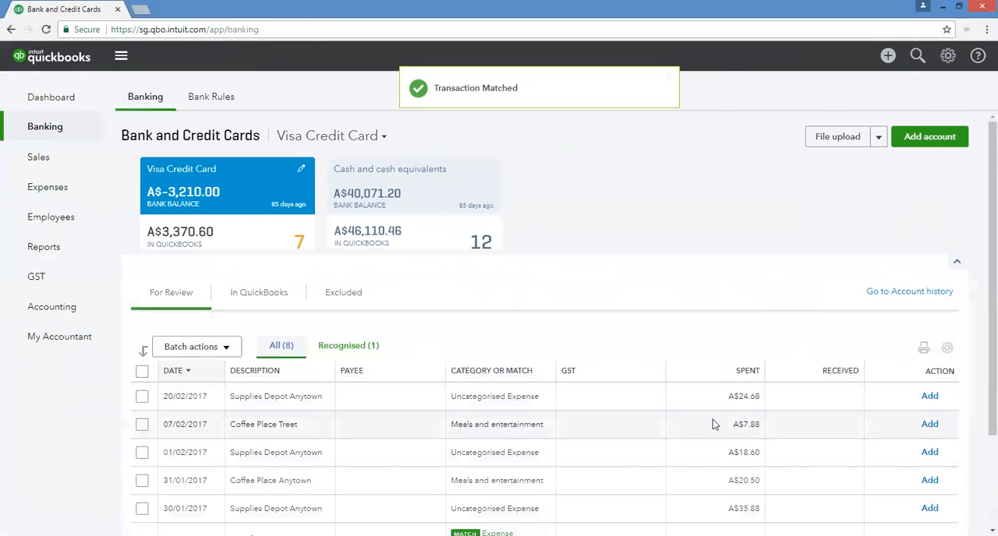
{"action": "scroll", "coordinate": [711, 424], "scroll_direction": "down", "scroll_amount": 3}
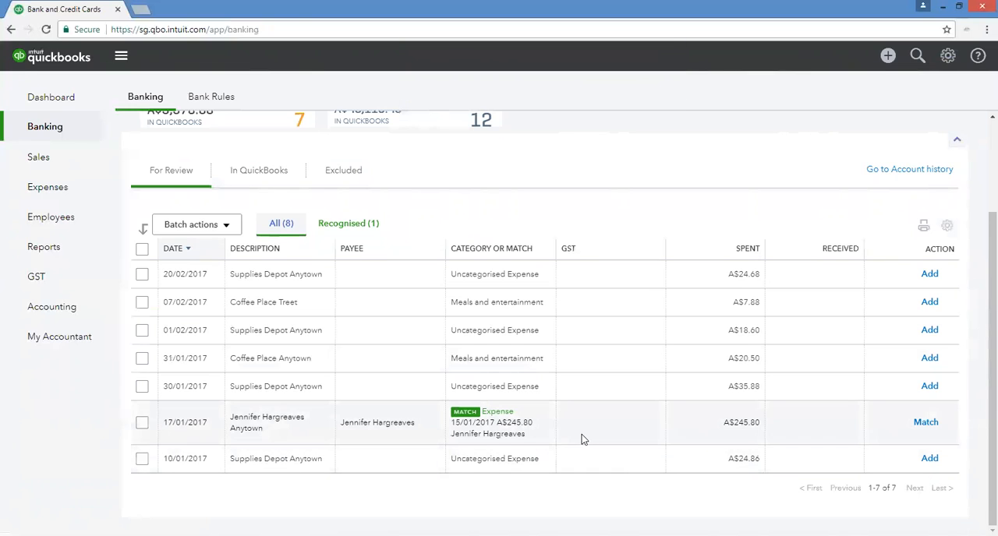
{"action": "scroll", "coordinate": [586, 438], "scroll_direction": "up", "scroll_amount": 1}
{"action": "scroll", "coordinate": [584, 437], "scroll_direction": "up", "scroll_amount": 2}
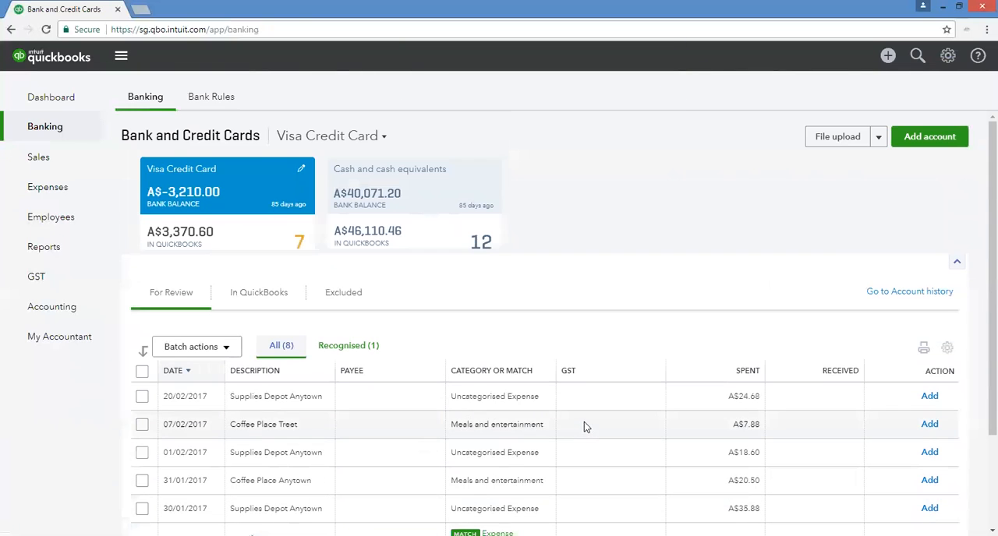
Search the customers for "hurr" and open the Hurrah Events record.
{"action": "left_click", "coordinate": [48, 163]}
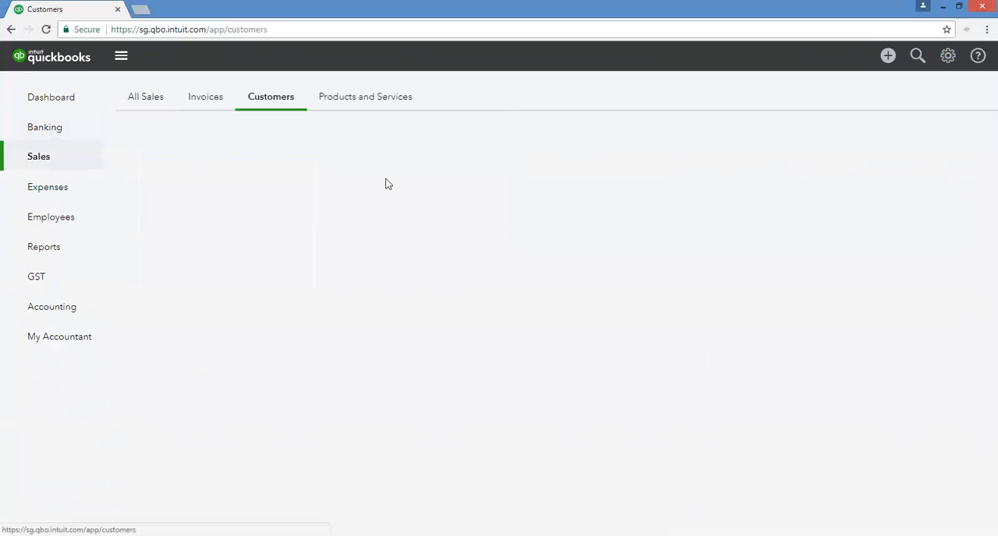
{"action": "left_click", "coordinate": [300, 273]}
{"action": "type", "text": "hu"}
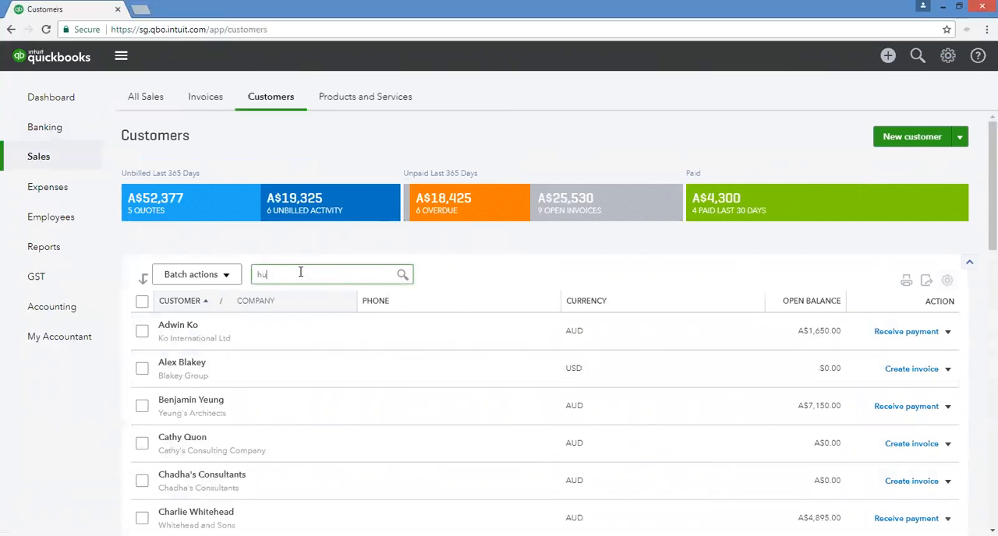
{"action": "type", "text": "rra"}
{"action": "left_click", "coordinate": [302, 298]}
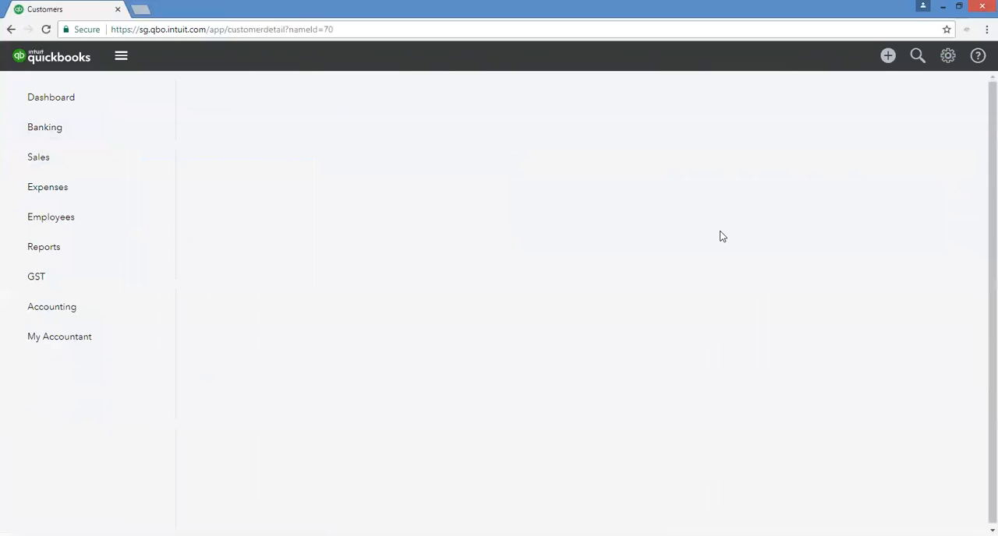
Start a payment for Hurrah Events with payment method Cash, deposited to the Westpac - EveryBusiness account.
{"action": "left_click", "coordinate": [948, 92]}
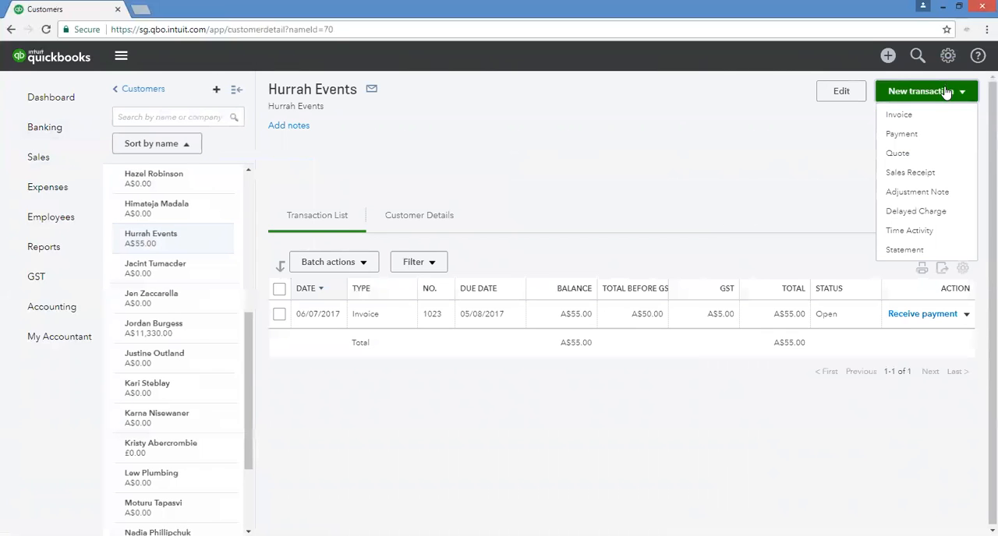
{"action": "left_click", "coordinate": [908, 138]}
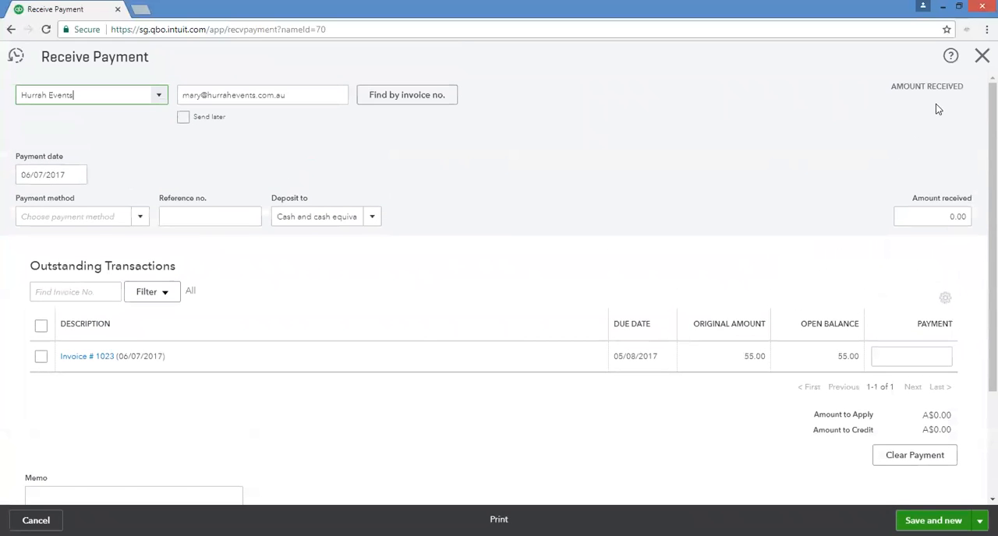
{"action": "left_click", "coordinate": [372, 217]}
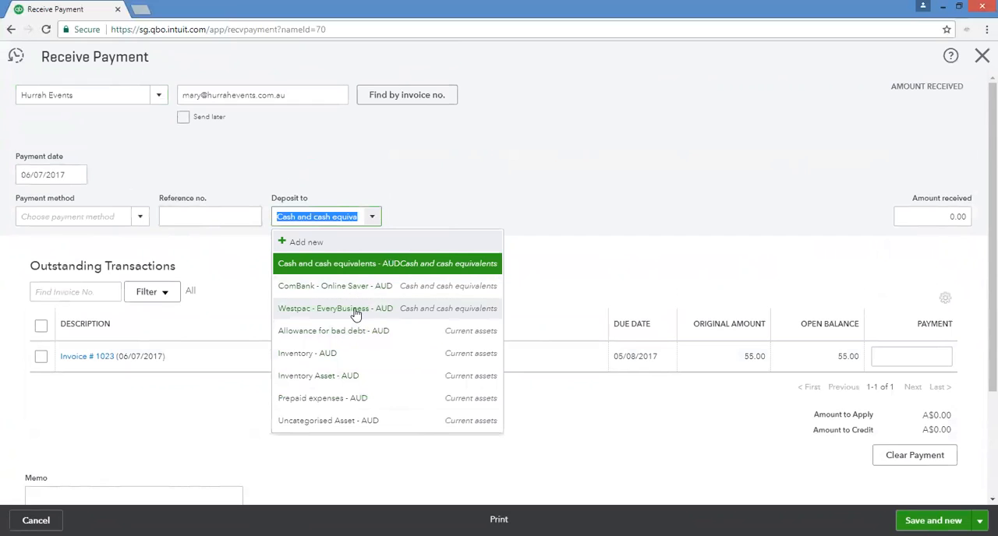
{"action": "left_click", "coordinate": [141, 217]}
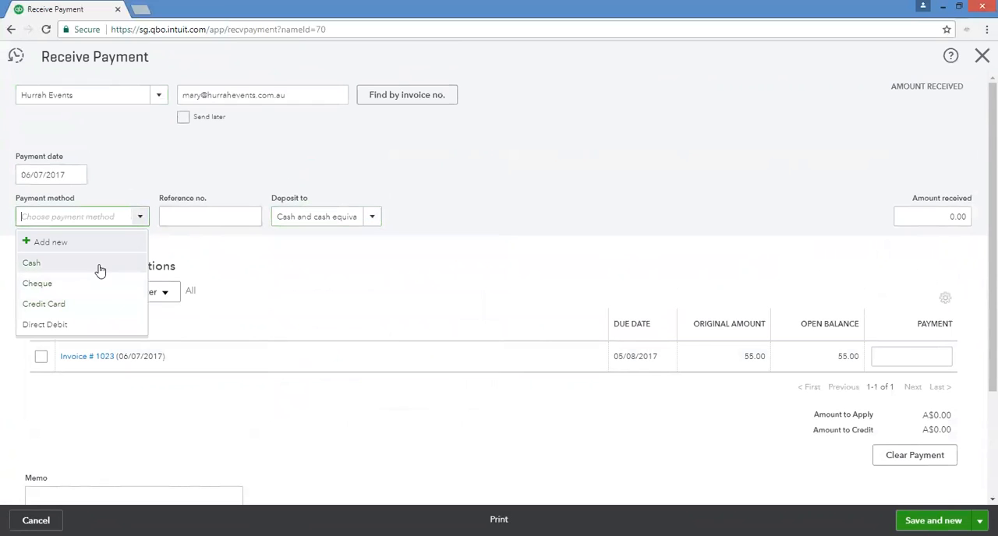
{"action": "left_click", "coordinate": [99, 266]}
{"action": "left_click", "coordinate": [374, 218]}
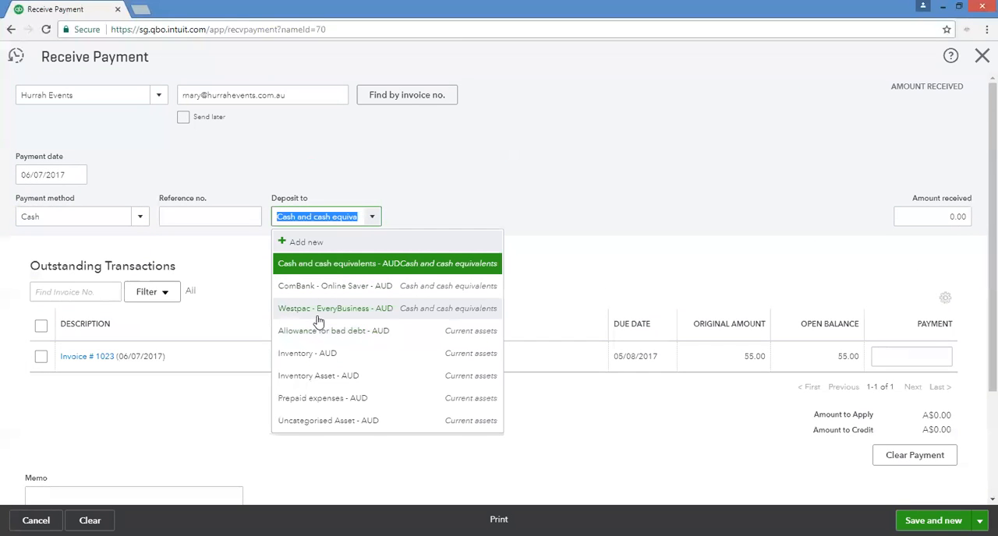
{"action": "left_click", "coordinate": [360, 308]}
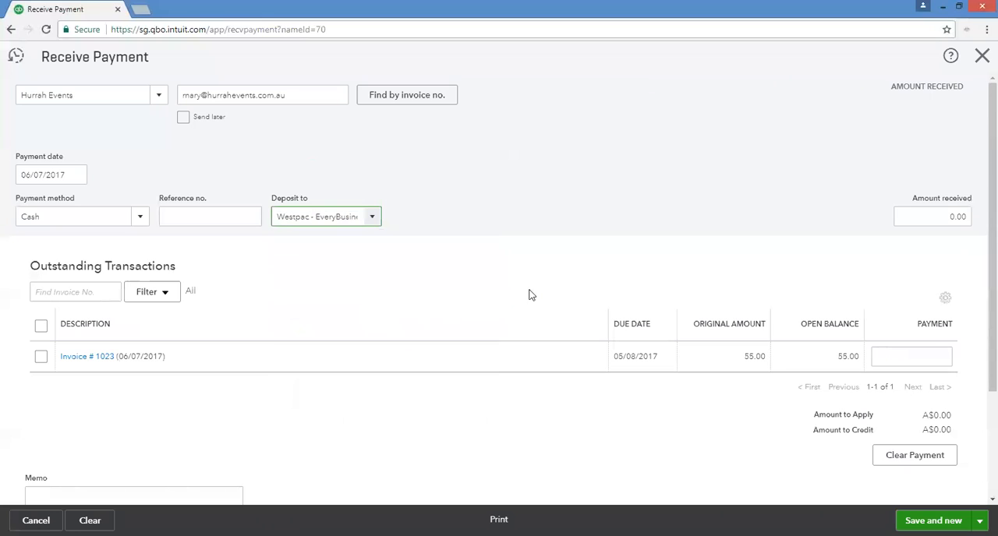
Enter 55 as the amount received, applied to invoice 1023, and save and close the payment.
{"action": "left_click", "coordinate": [936, 215]}
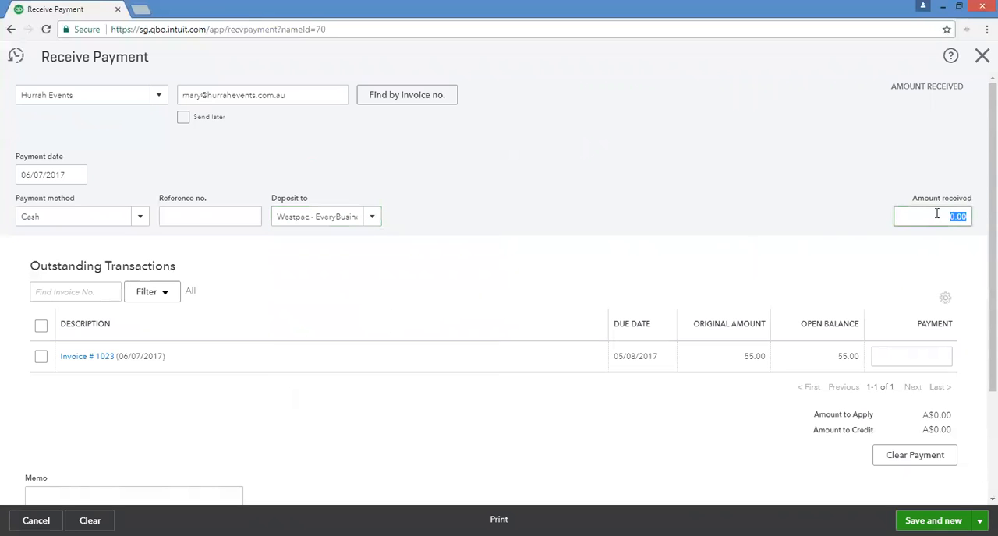
{"action": "key", "text": "Tab"}
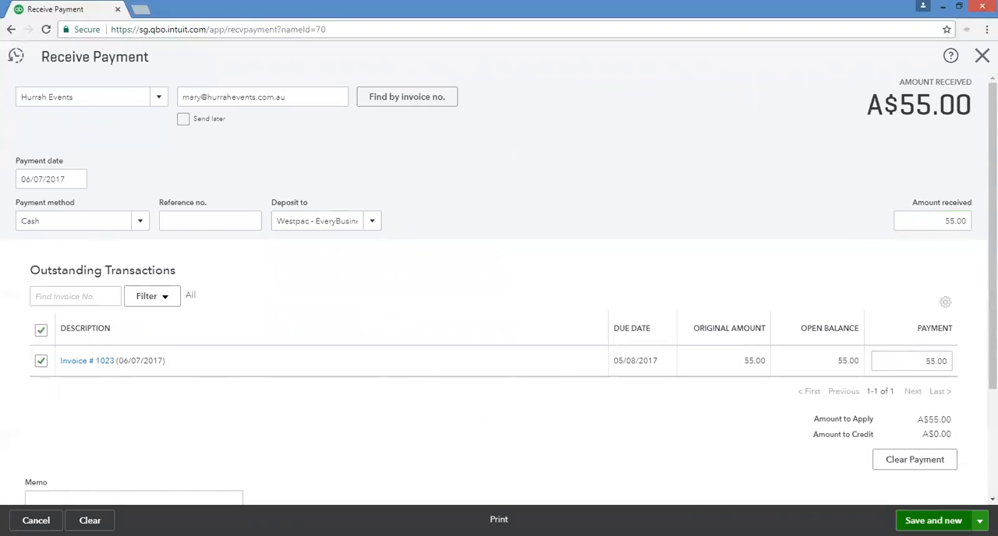
{"action": "left_click", "coordinate": [979, 521]}
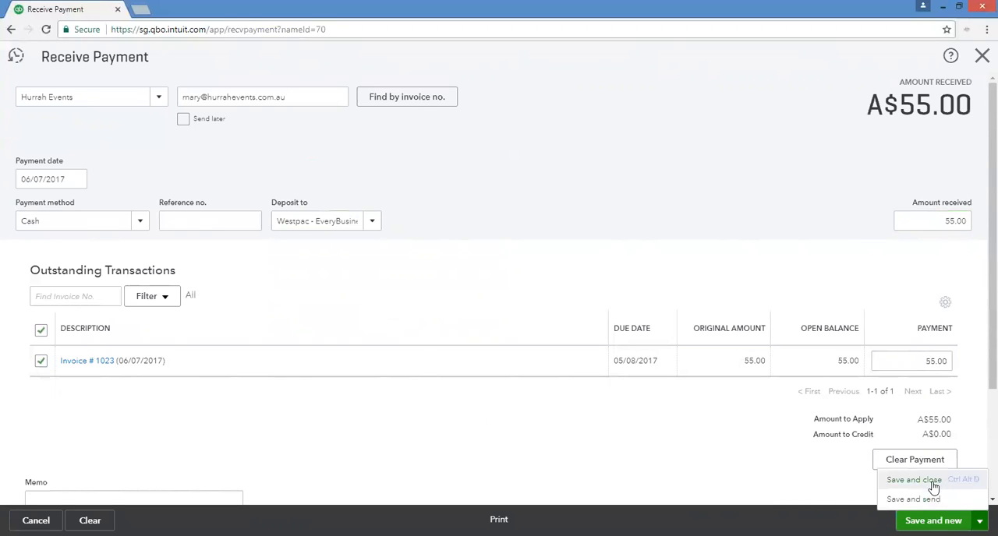
{"action": "left_click", "coordinate": [913, 480]}
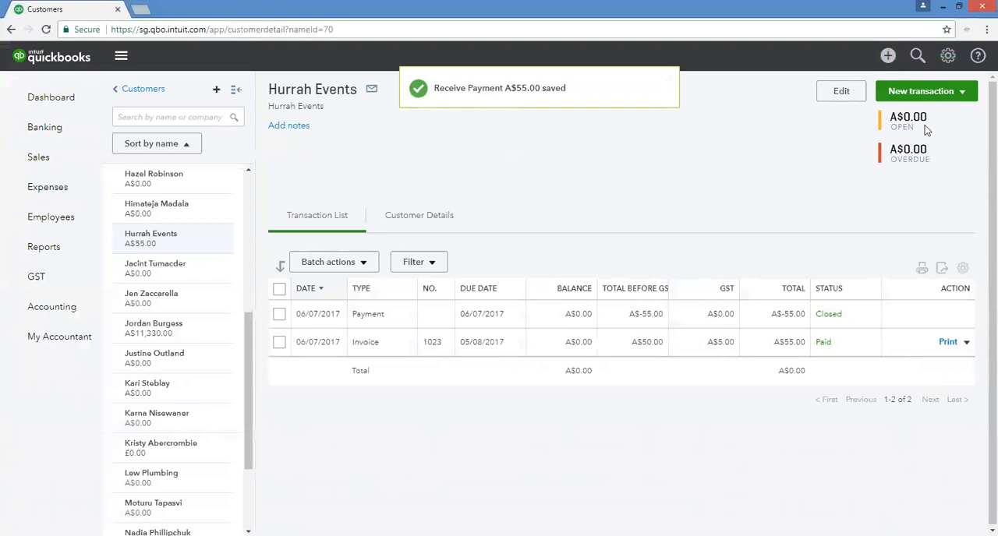
Create a quote for Hurrah Events with a Lighting line at a rate of 50.
{"action": "left_click", "coordinate": [932, 91]}
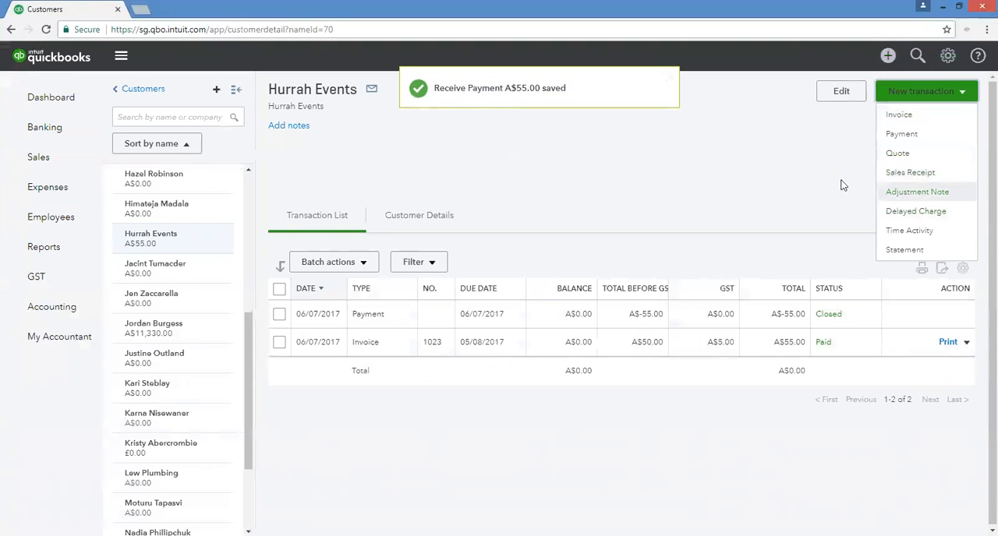
{"action": "left_click", "coordinate": [902, 153]}
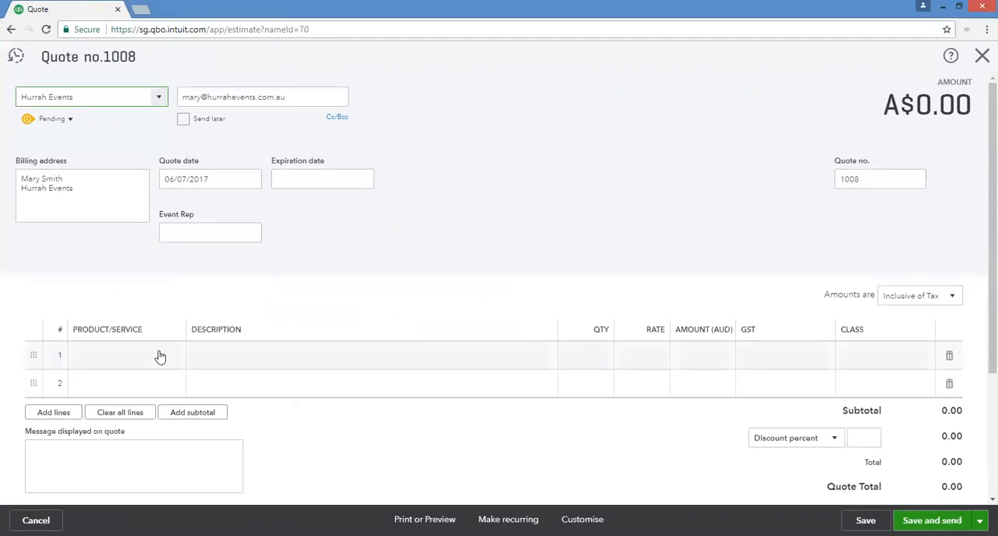
{"action": "left_click", "coordinate": [158, 356]}
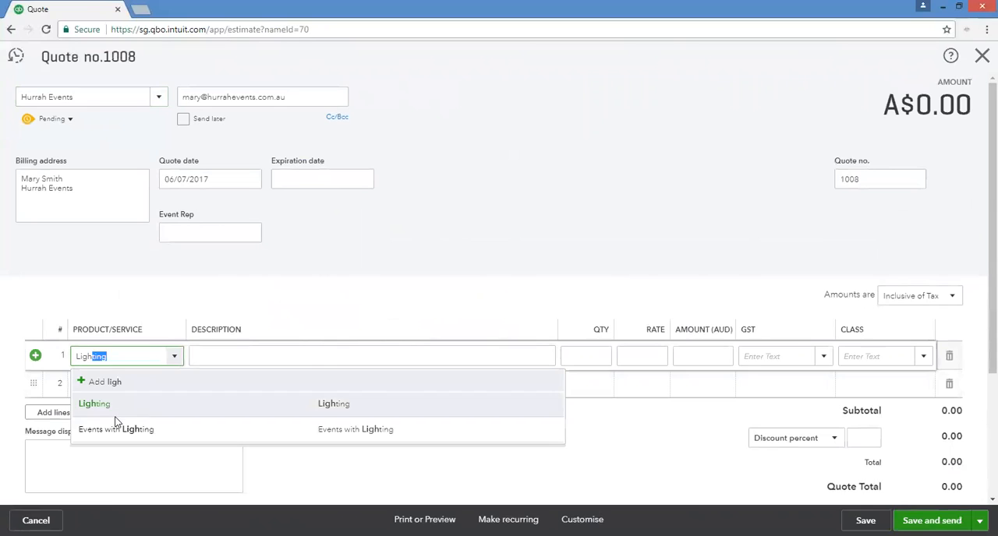
{"action": "left_click", "coordinate": [117, 406]}
{"action": "left_click", "coordinate": [618, 353]}
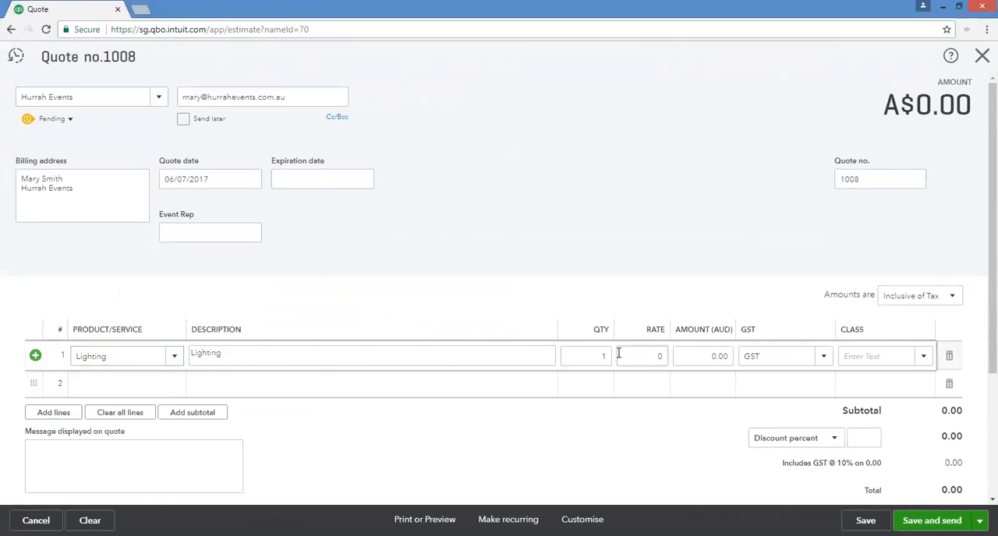
{"action": "left_click", "coordinate": [651, 356]}
{"action": "type", "text": "50"}
{"action": "left_click", "coordinate": [697, 359]}
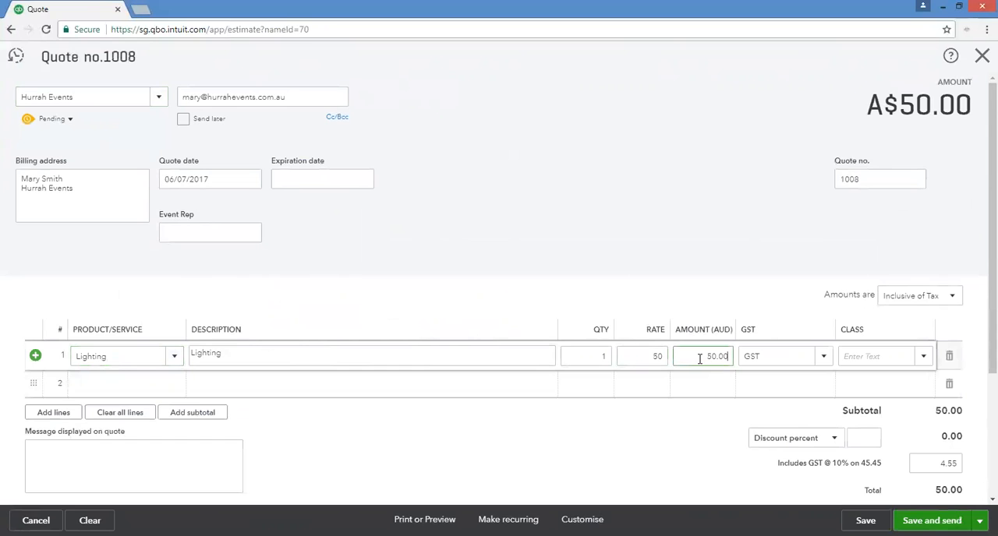
Set the quote's amounts to Exclusive of Tax and re-enter the Lighting rate as 50.
{"action": "left_click", "coordinate": [927, 294]}
{"action": "left_click", "coordinate": [904, 336]}
{"action": "left_click", "coordinate": [643, 359]}
{"action": "type", "text": "50"}
{"action": "key", "text": "Tab"}
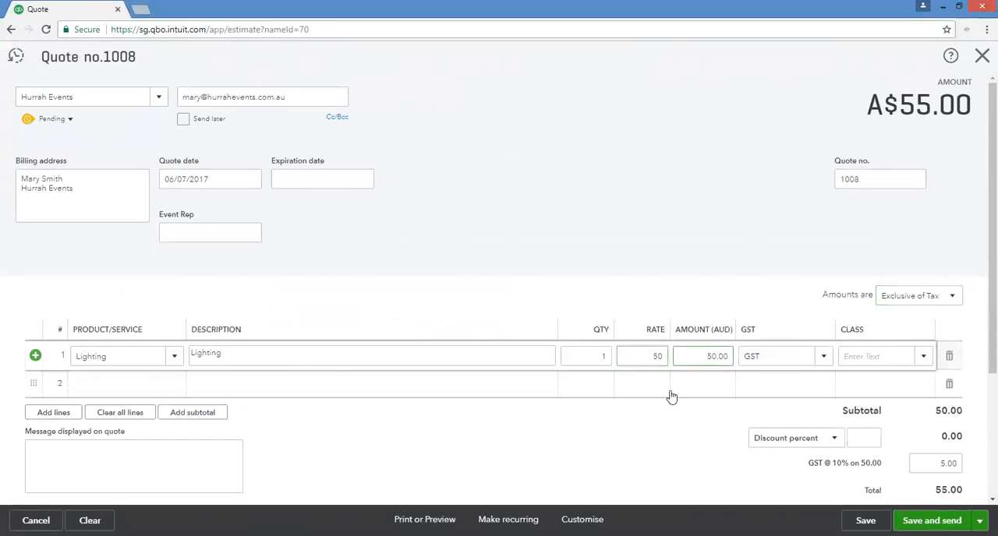
Check the quote's totals, then save and close it to return to the customer record.
{"action": "scroll", "coordinate": [671, 397], "scroll_direction": "down", "scroll_amount": 3}
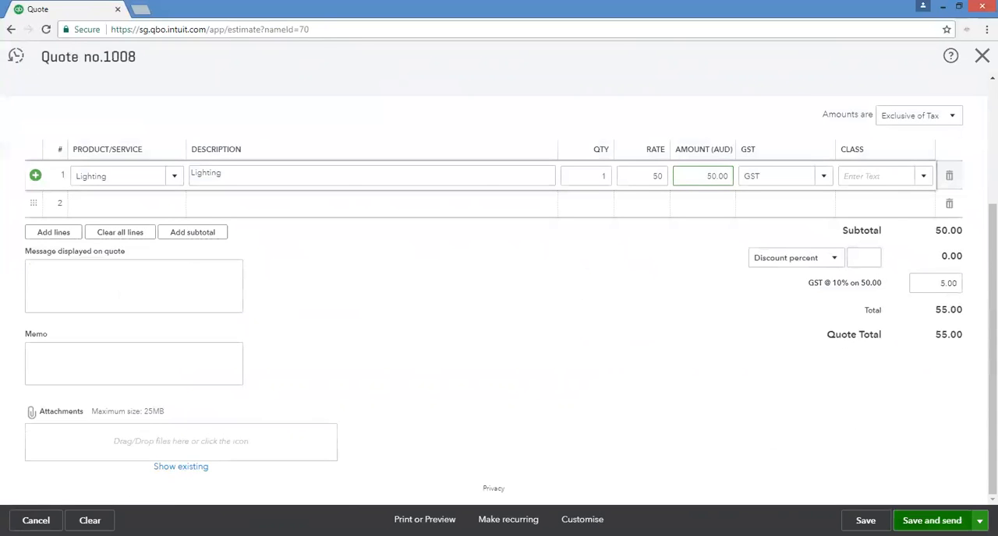
{"action": "left_click", "coordinate": [980, 521]}
{"action": "left_click", "coordinate": [911, 499]}
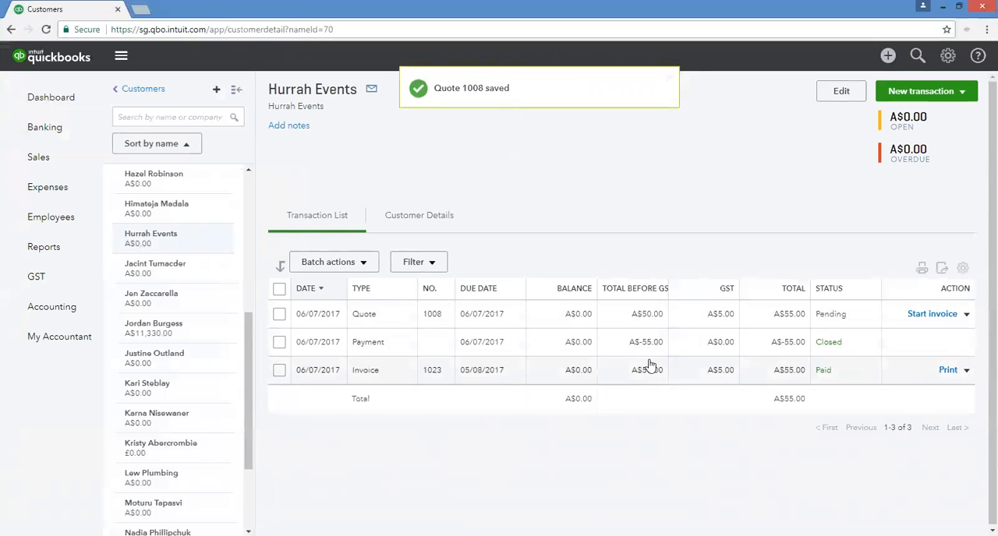
Reopen quote 1008, review its additional actions and save options, and cancel back to the customer record.
{"action": "left_click", "coordinate": [676, 317]}
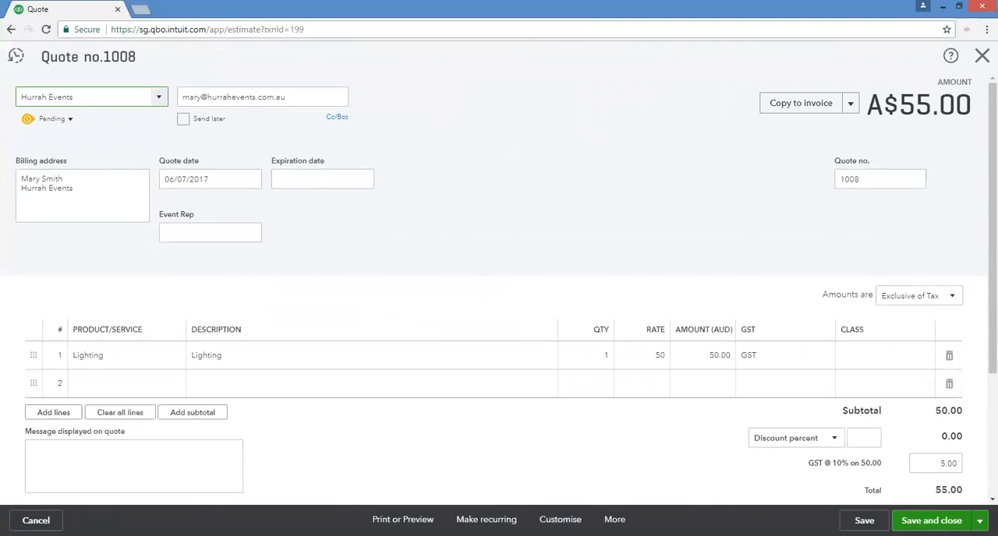
{"action": "left_click", "coordinate": [614, 519]}
{"action": "left_click", "coordinate": [524, 459]}
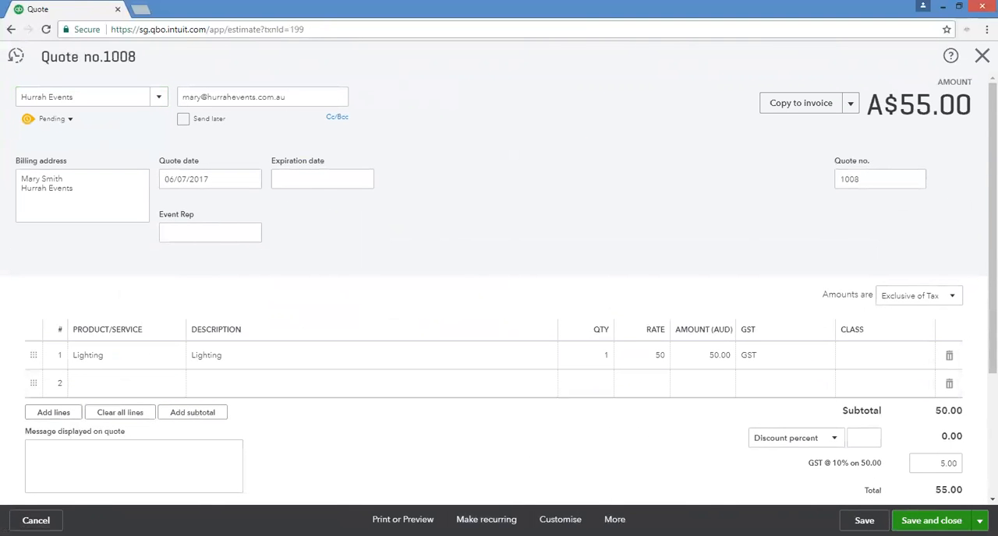
{"action": "left_click", "coordinate": [979, 521]}
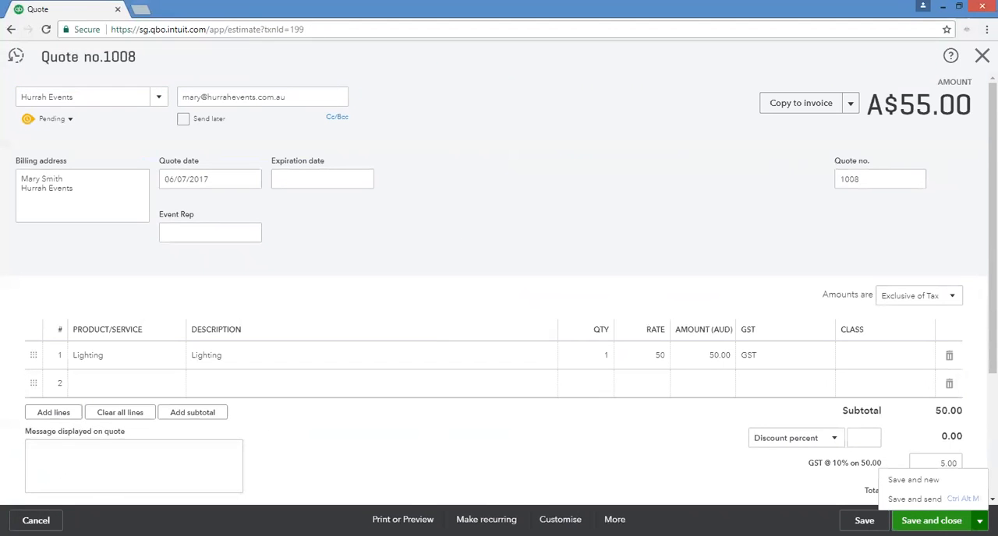
{"action": "left_click", "coordinate": [36, 521]}
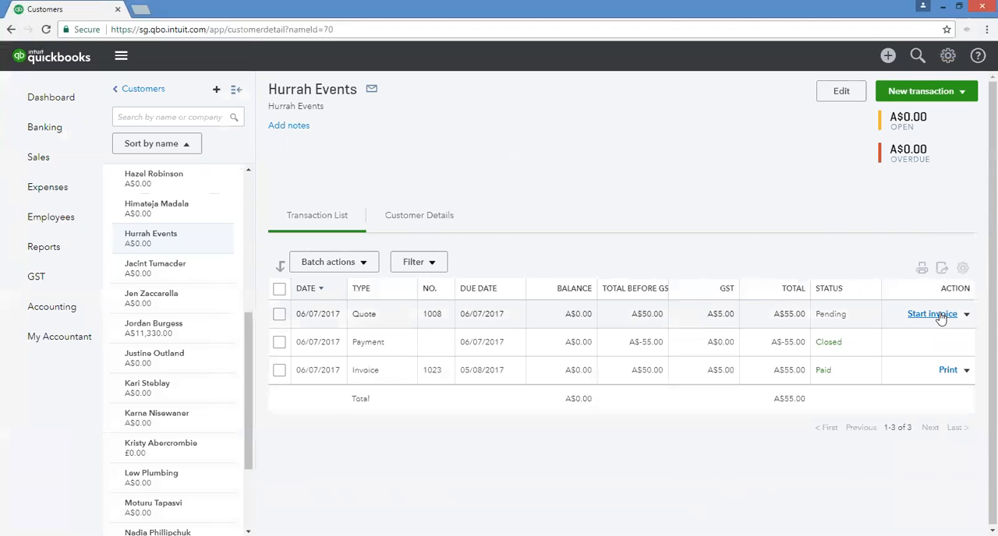
Convert quote 1008 for Hurrah Events into an invoice, check its details, and save and close it.
{"action": "left_click", "coordinate": [941, 315]}
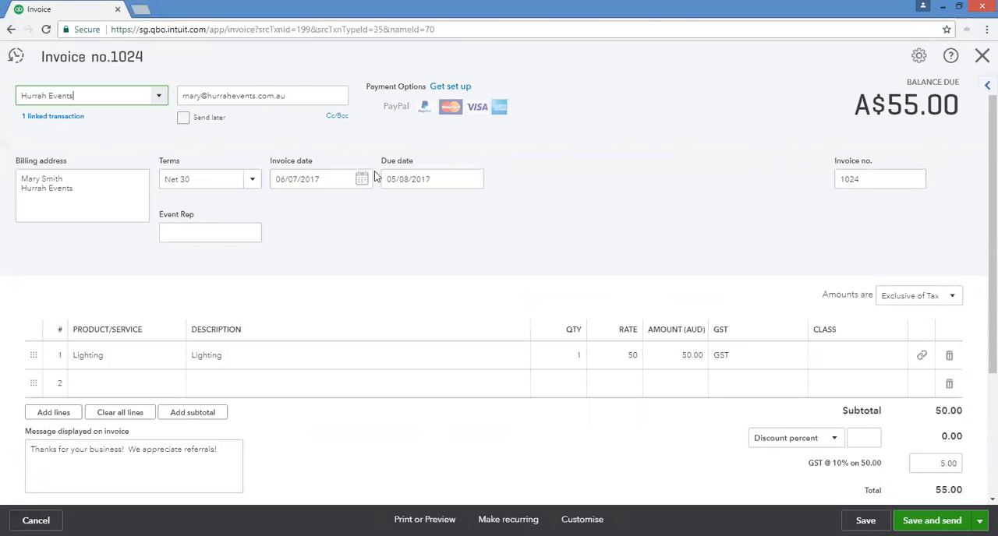
{"action": "scroll", "coordinate": [391, 334], "scroll_direction": "down", "scroll_amount": 3}
{"action": "scroll", "coordinate": [391, 334], "scroll_direction": "up", "scroll_amount": 3}
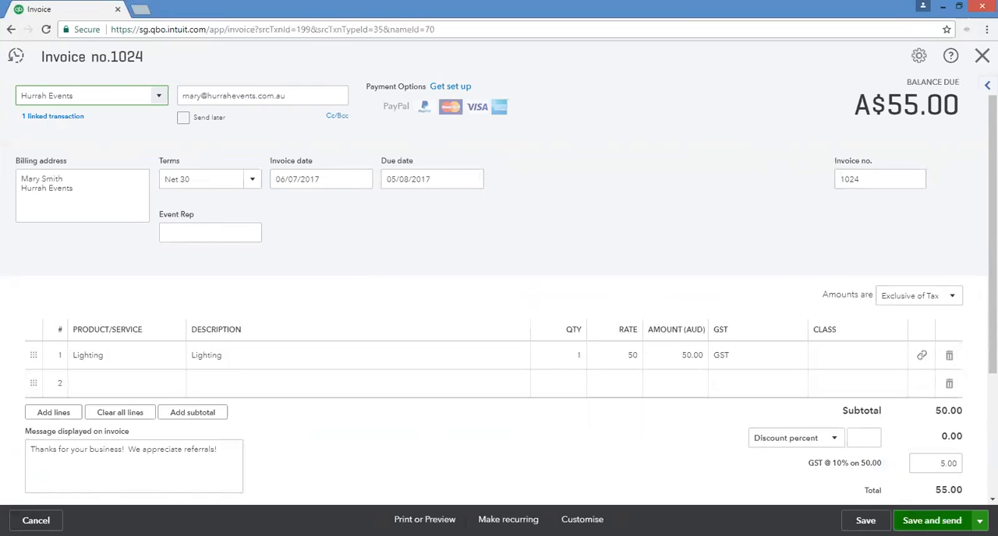
{"action": "left_click", "coordinate": [979, 521]}
{"action": "left_click", "coordinate": [905, 480]}
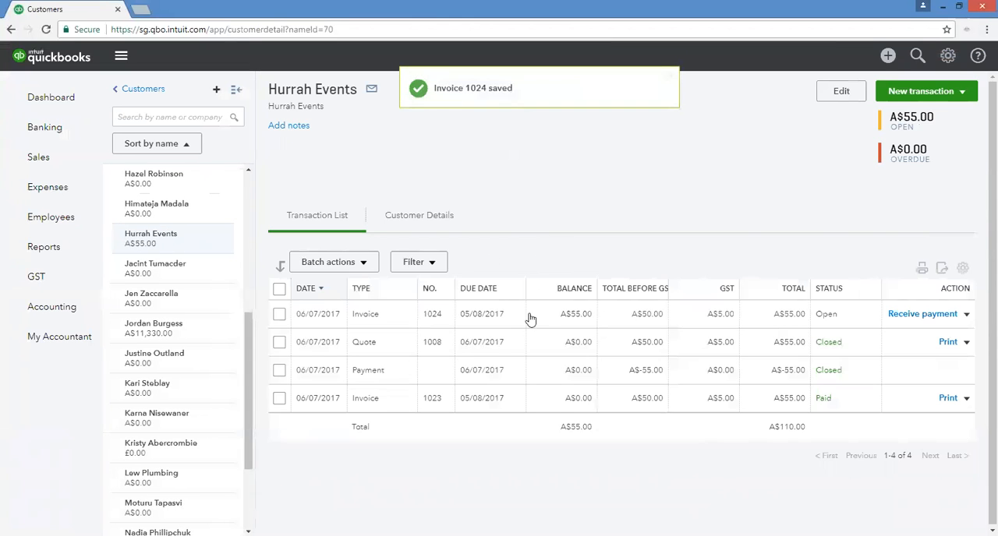
Start a statement for Hurrah Events and set its statement type to Open Item.
{"action": "left_click", "coordinate": [924, 91]}
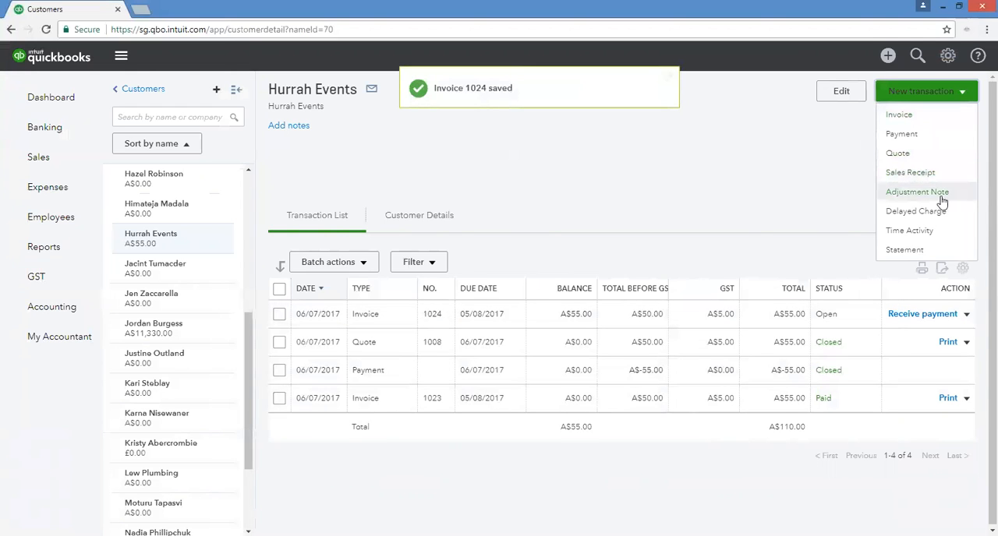
{"action": "left_click", "coordinate": [925, 249]}
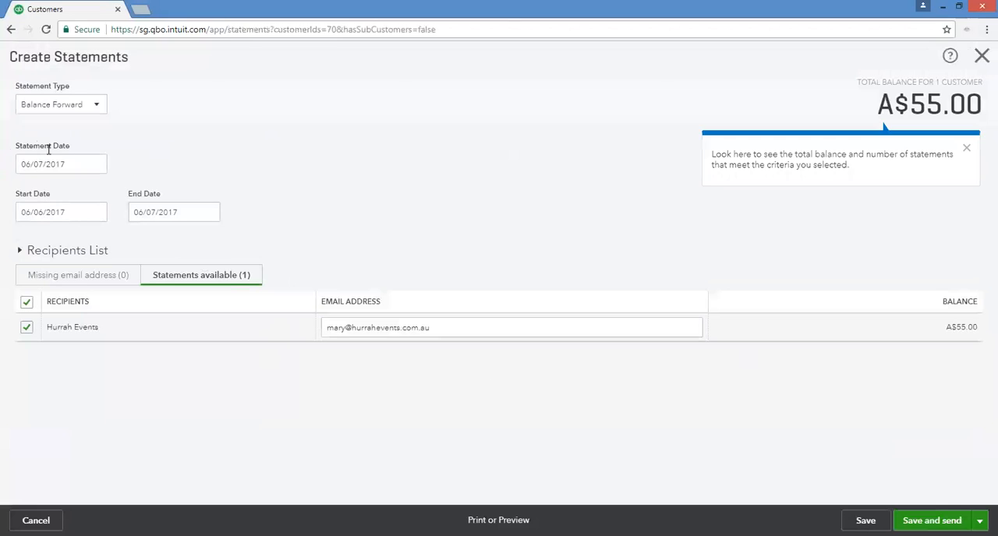
{"action": "left_click", "coordinate": [74, 102]}
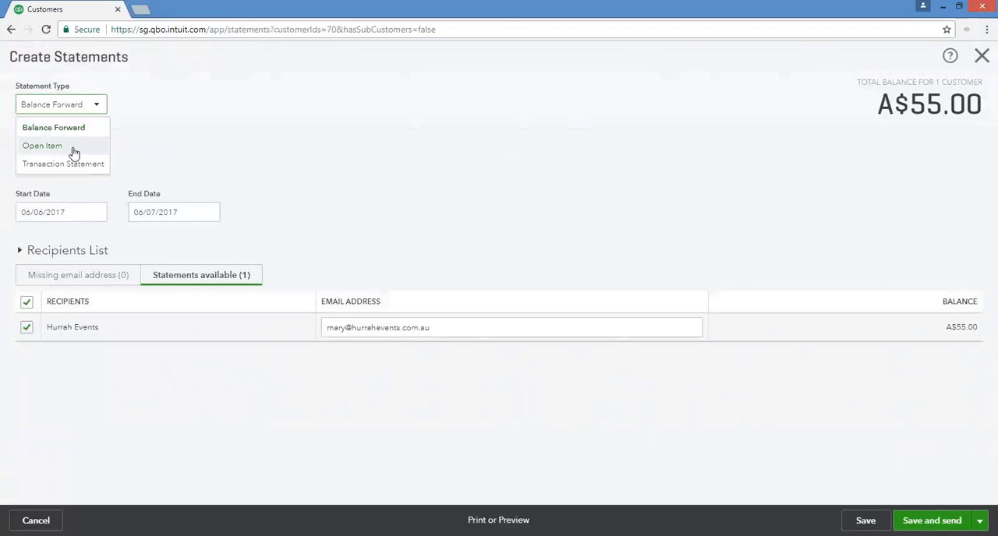
{"action": "left_click", "coordinate": [74, 150]}
{"action": "left_click", "coordinate": [46, 187]}
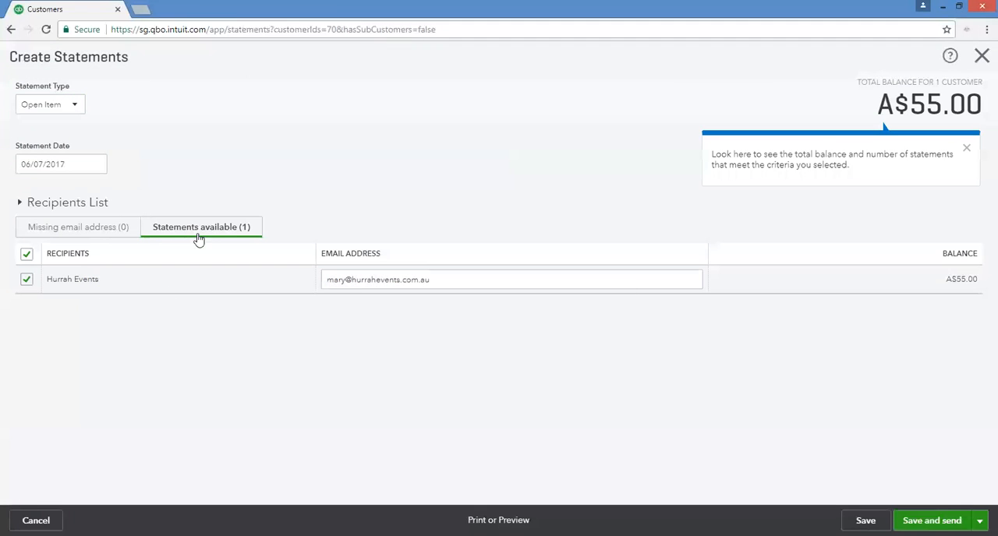
Preview the Open Item statement, review its invoice lines, and close it to return to the customer record.
{"action": "left_click", "coordinate": [498, 520]}
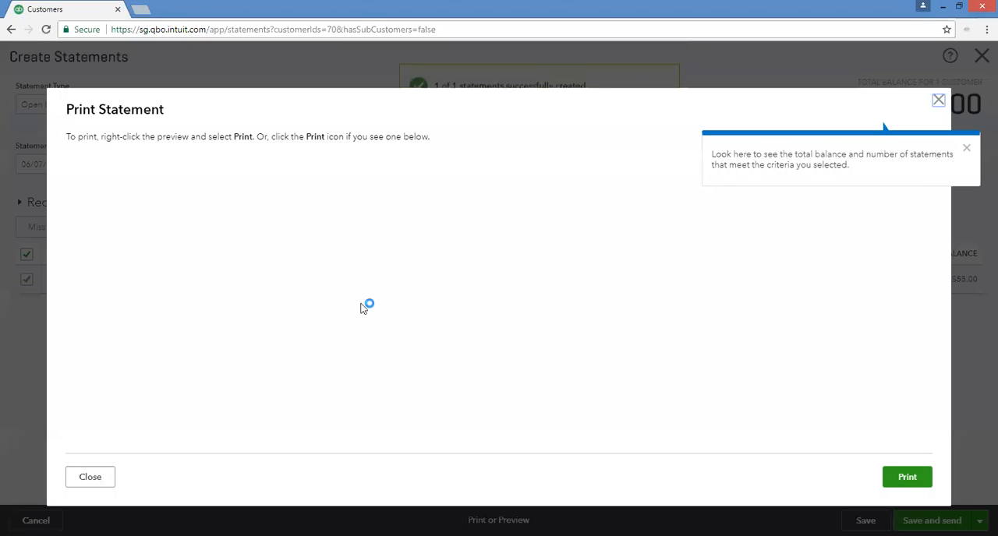
{"action": "scroll", "coordinate": [449, 327], "scroll_direction": "down", "scroll_amount": 2}
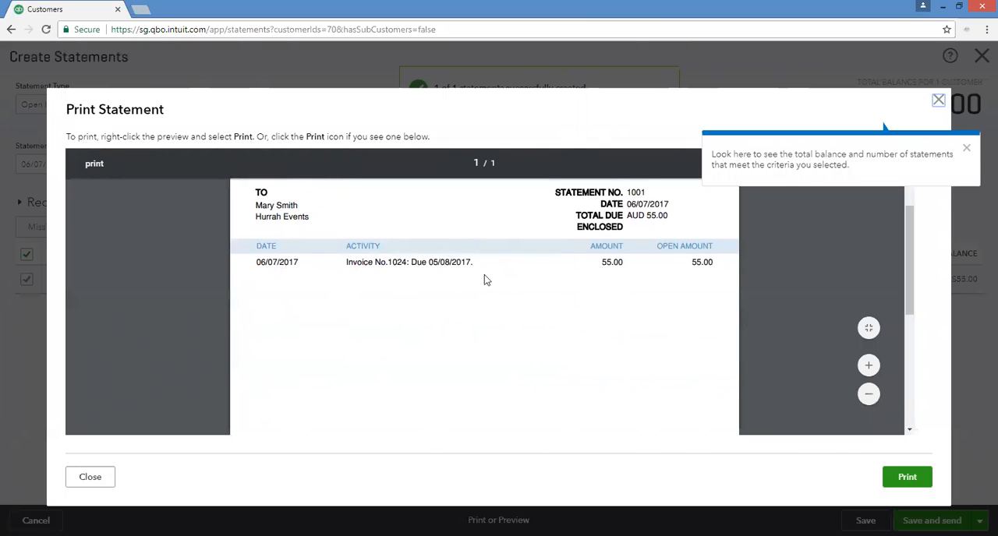
{"action": "scroll", "coordinate": [653, 332], "scroll_direction": "down", "scroll_amount": 4}
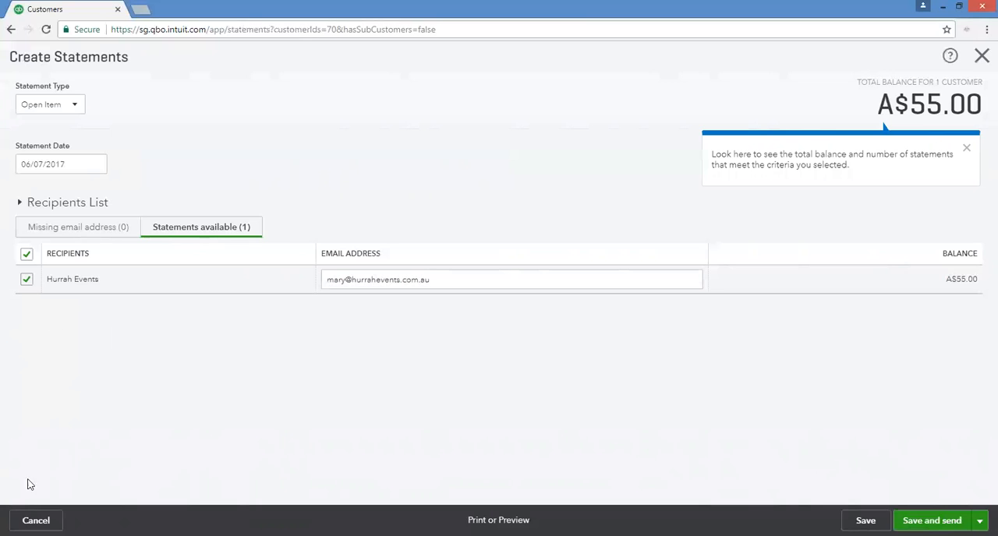
{"action": "left_click", "coordinate": [36, 520]}
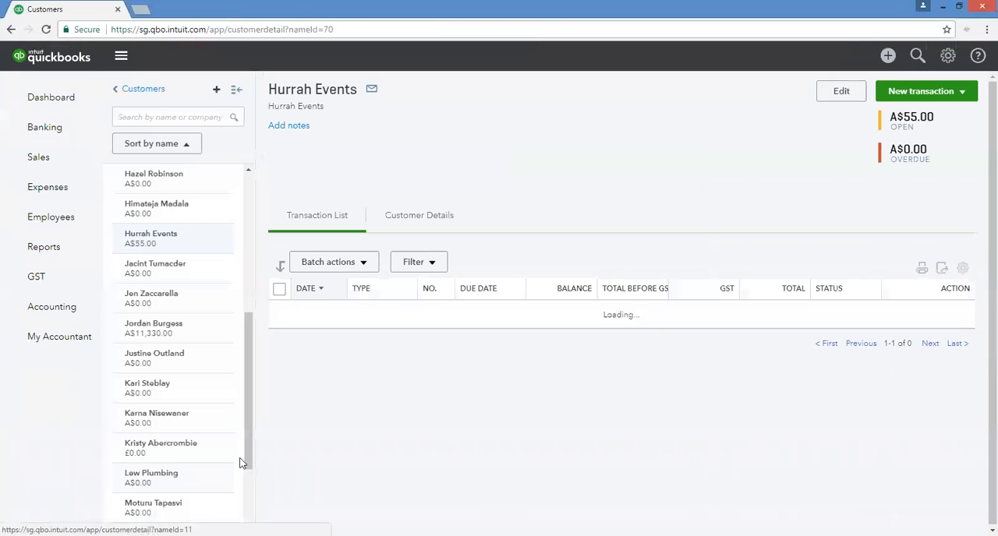
{"action": "left_click", "coordinate": [887, 91]}
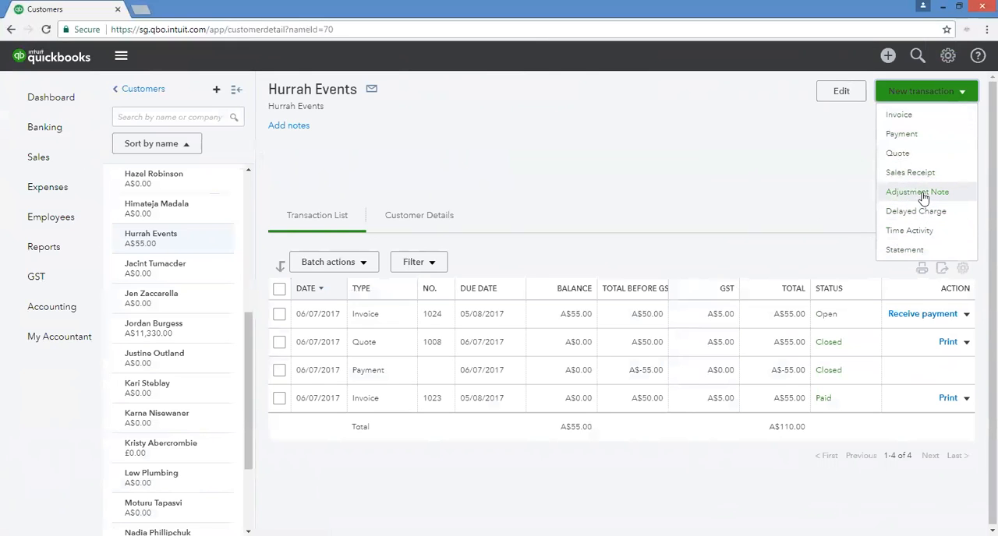
{"action": "left_click", "coordinate": [796, 180]}
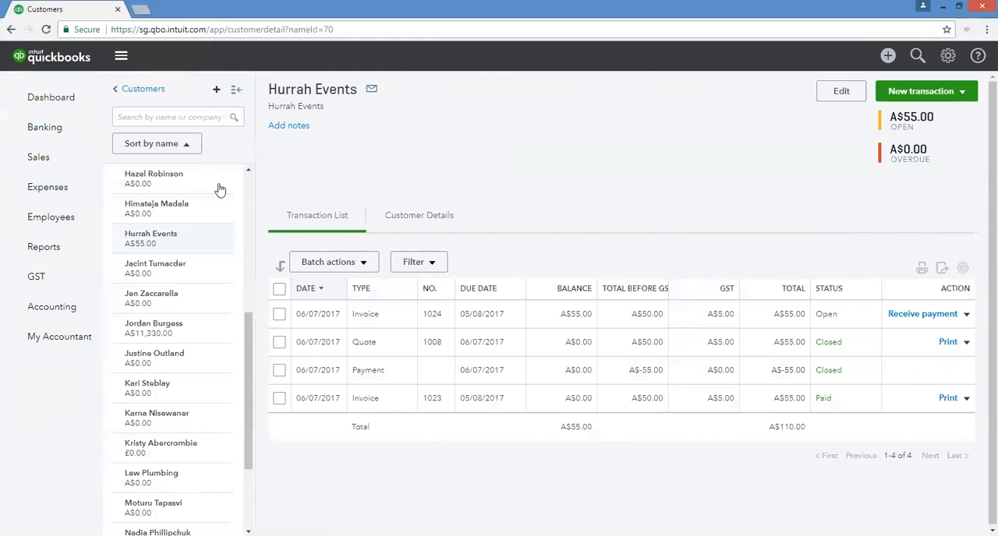
Browse the full list of report categories and open the Manage Accounts Receivable reports.
{"action": "left_click", "coordinate": [37, 247]}
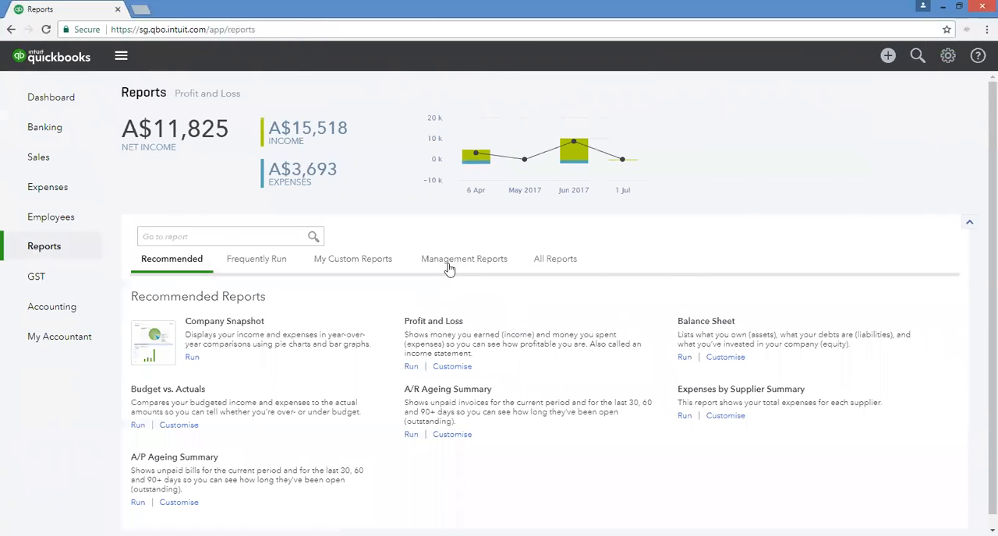
{"action": "left_click", "coordinate": [556, 259]}
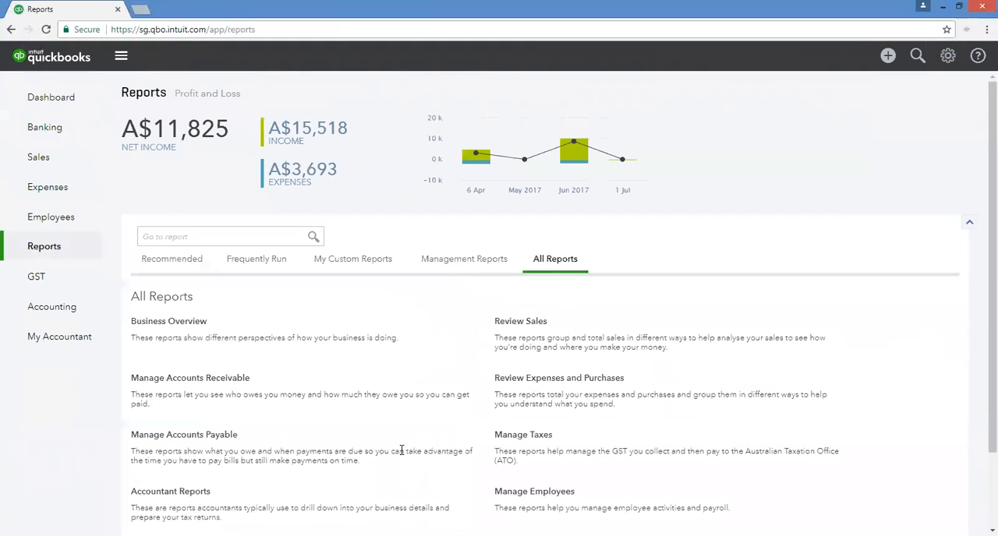
{"action": "scroll", "coordinate": [401, 450], "scroll_direction": "down", "scroll_amount": 2}
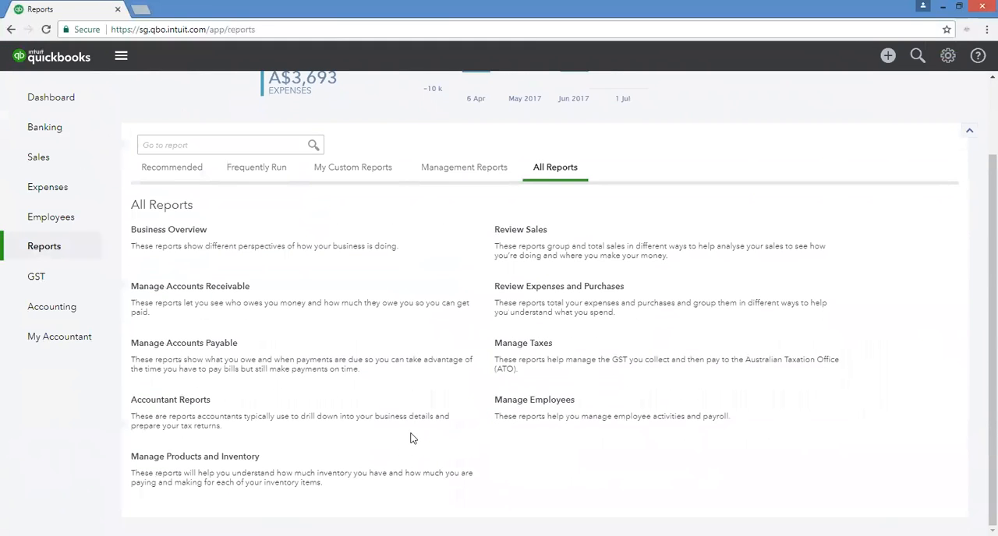
{"action": "scroll", "coordinate": [409, 442], "scroll_direction": "up", "scroll_amount": 2}
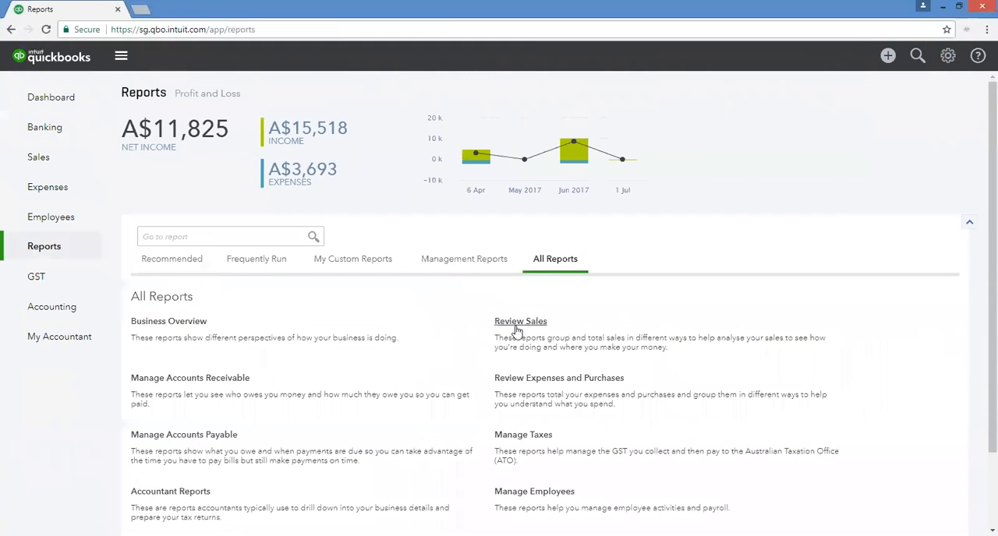
{"action": "scroll", "coordinate": [660, 459], "scroll_direction": "down", "scroll_amount": 2}
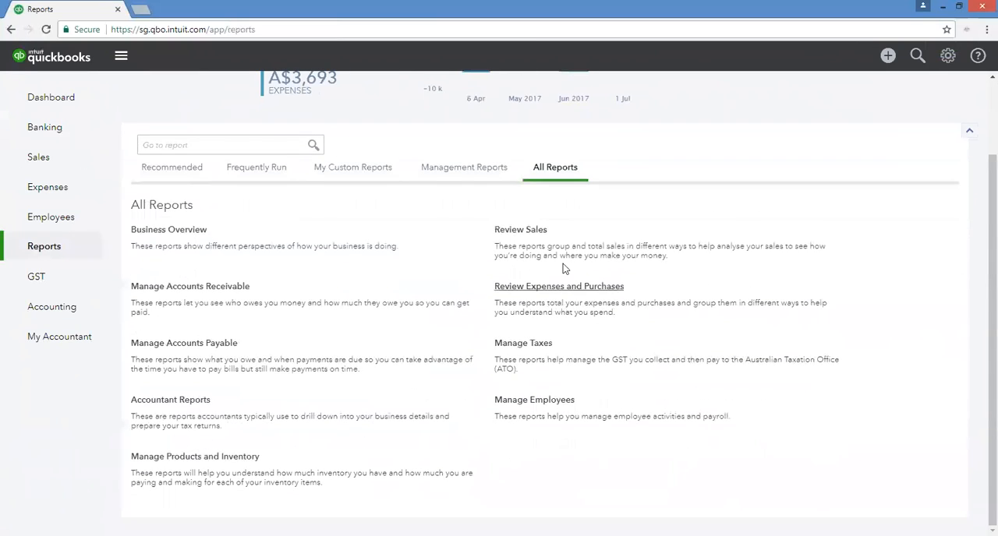
{"action": "left_click", "coordinate": [212, 287]}
{"action": "scroll", "coordinate": [526, 372], "scroll_direction": "down", "scroll_amount": 1}
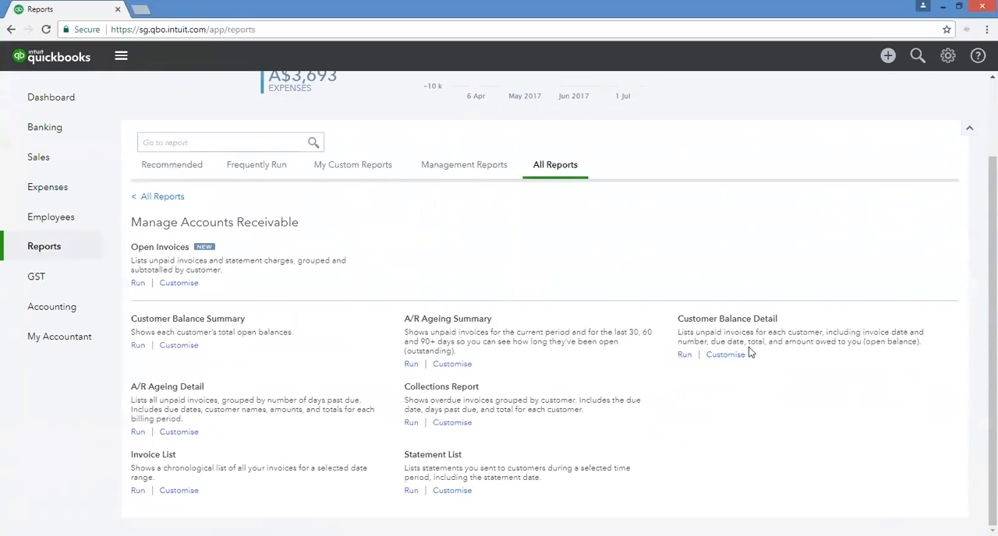
Open the Customer Balance Detail report, dismiss the tour tip, and rerun it with the report period set to Today.
{"action": "left_click", "coordinate": [735, 319]}
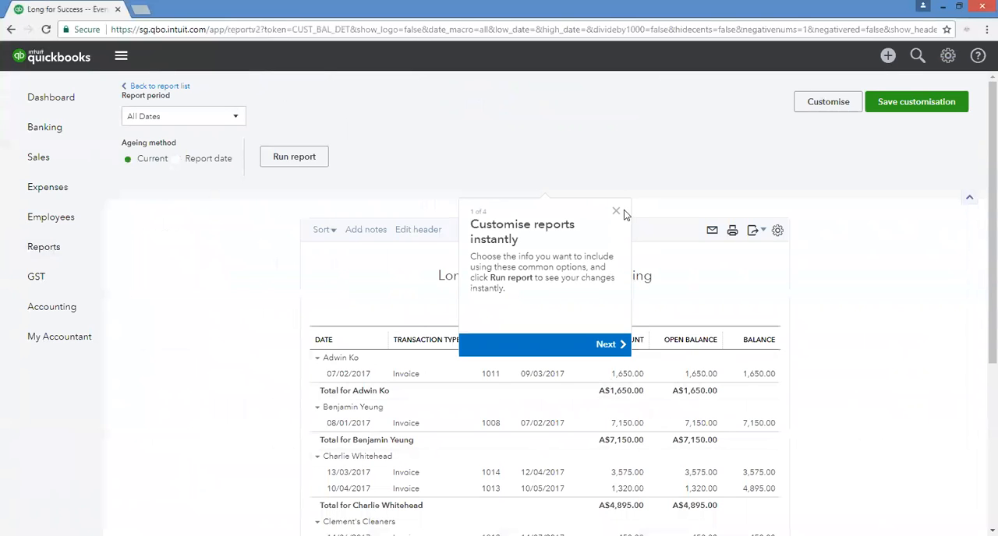
{"action": "left_click", "coordinate": [615, 214]}
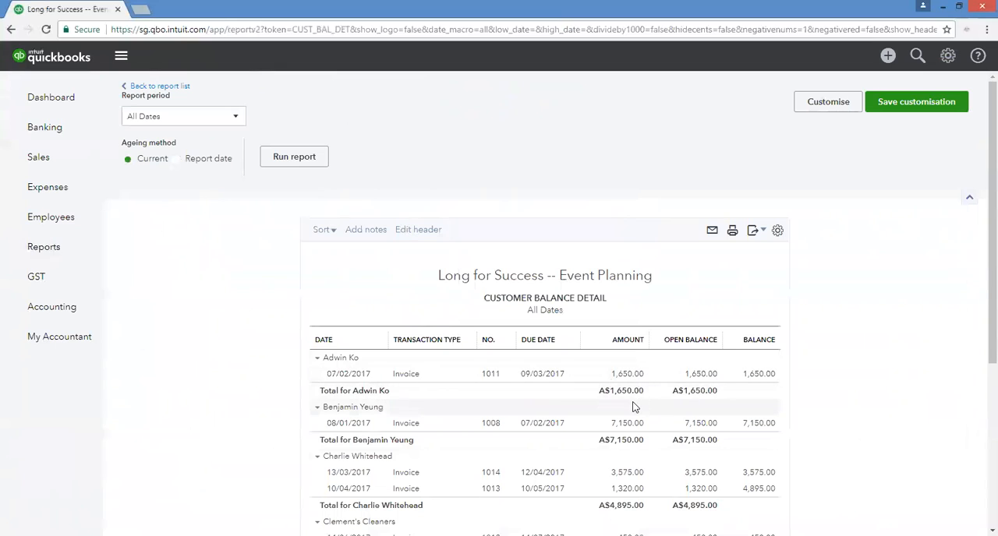
{"action": "left_click", "coordinate": [224, 119]}
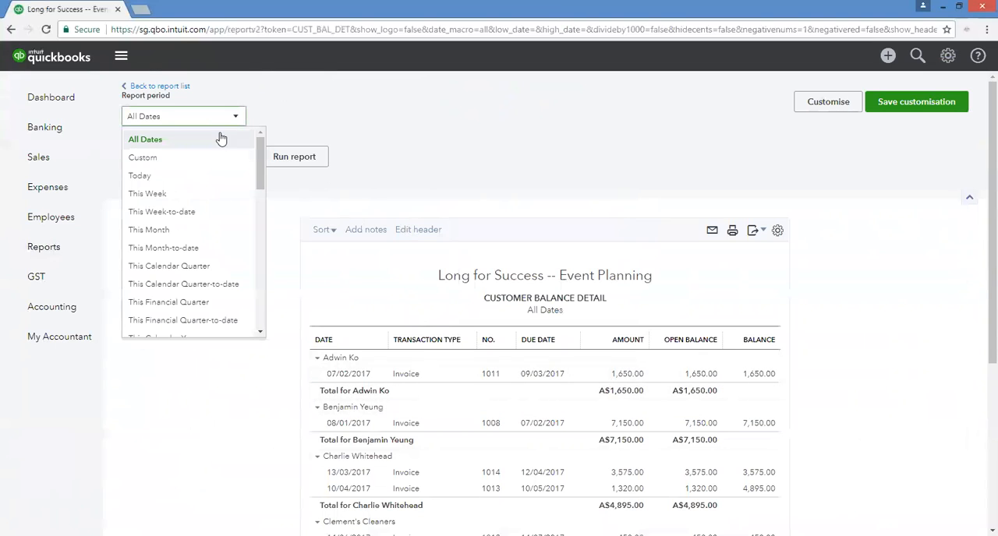
{"action": "left_click", "coordinate": [186, 175]}
{"action": "left_click", "coordinate": [290, 160]}
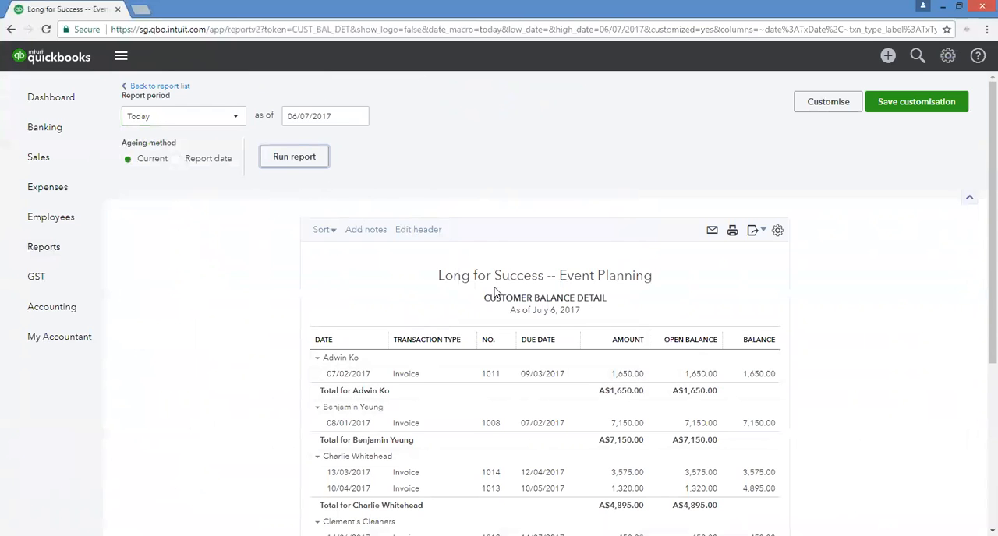
Examine each customer's open invoices, due dates and balances in the Customer Balance Detail report, and return to the Manage Accounts Receivable reports.
{"action": "scroll", "coordinate": [476, 327], "scroll_direction": "down", "scroll_amount": 3}
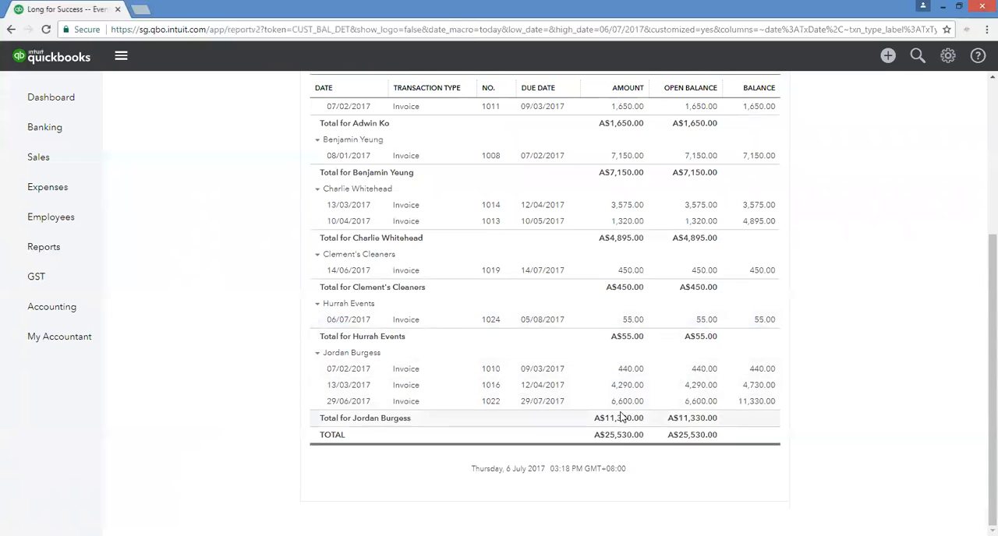
{"action": "scroll", "coordinate": [592, 382], "scroll_direction": "up", "scroll_amount": 1}
{"action": "scroll", "coordinate": [589, 377], "scroll_direction": "up", "scroll_amount": 2}
{"action": "scroll", "coordinate": [575, 350], "scroll_direction": "down", "scroll_amount": 2}
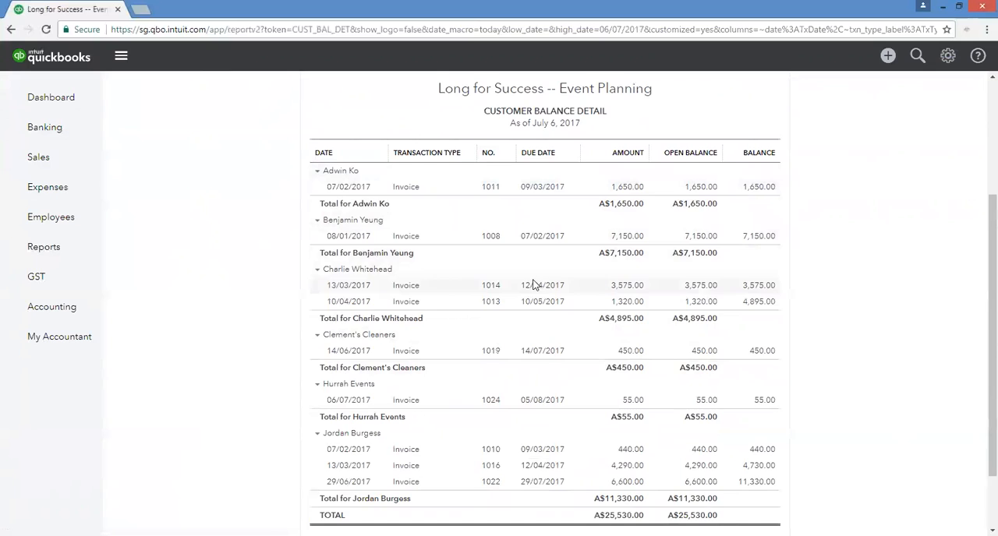
{"action": "scroll", "coordinate": [533, 285], "scroll_direction": "down", "scroll_amount": 2}
{"action": "scroll", "coordinate": [532, 286], "scroll_direction": "up", "scroll_amount": 2}
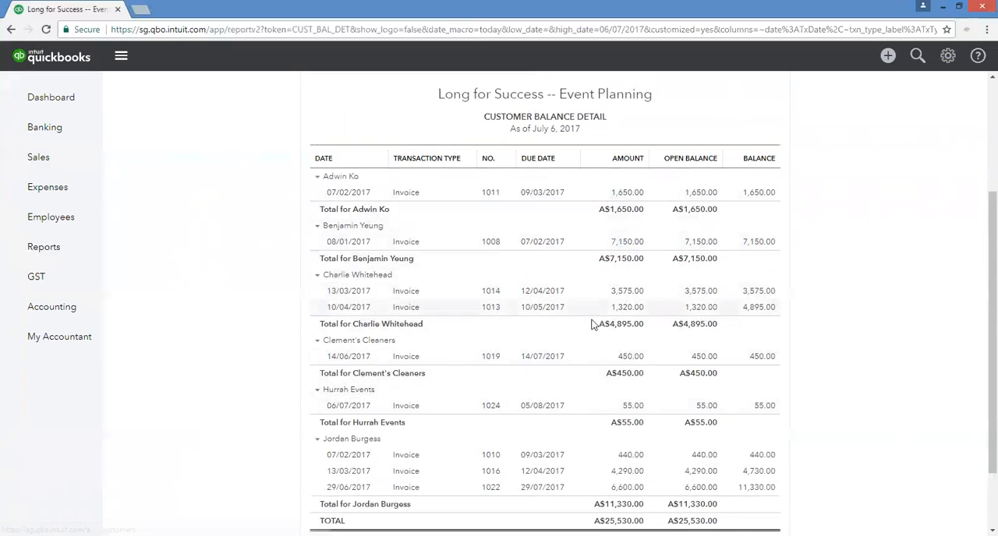
{"action": "scroll", "coordinate": [595, 335], "scroll_direction": "down", "scroll_amount": 2}
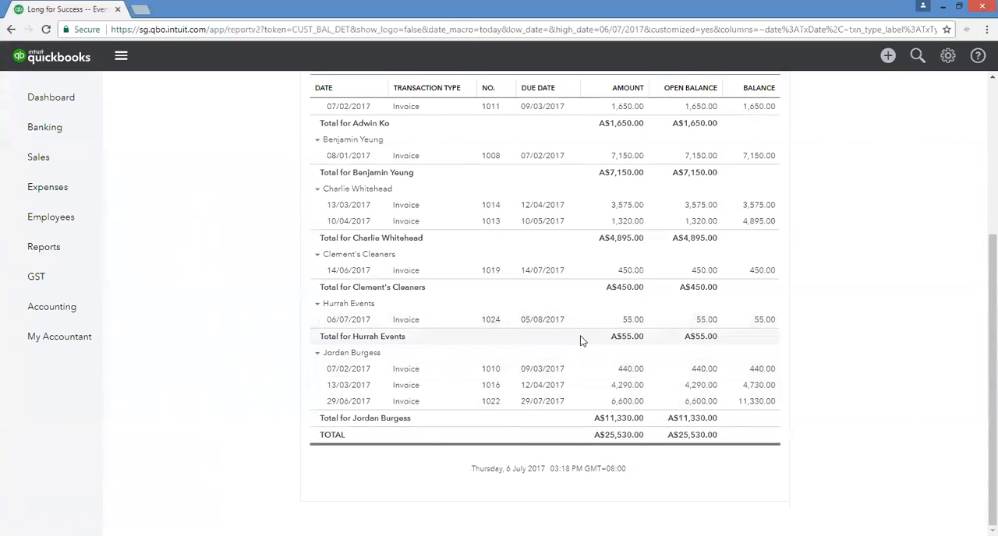
{"action": "scroll", "coordinate": [581, 339], "scroll_direction": "up", "scroll_amount": 3}
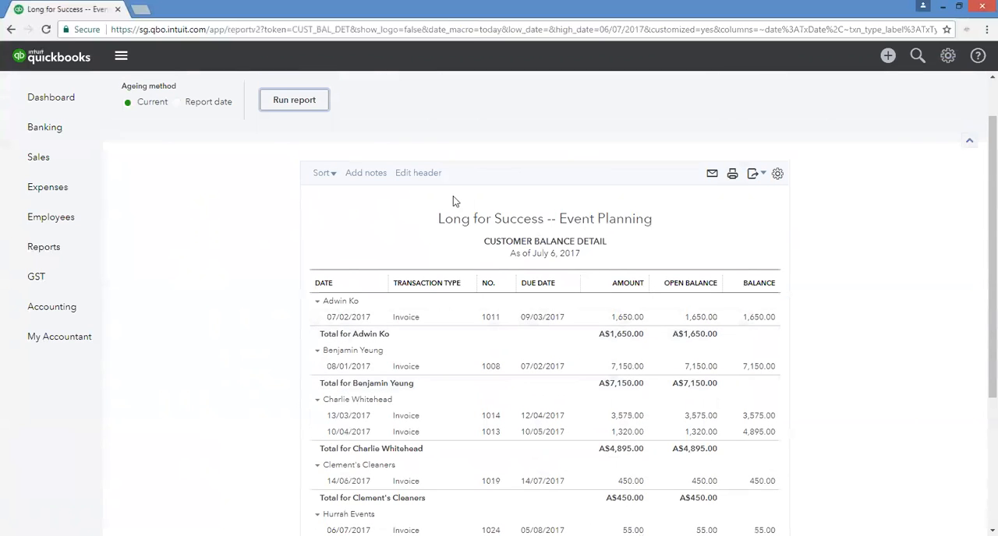
{"action": "scroll", "coordinate": [219, 215], "scroll_direction": "up", "scroll_amount": 1}
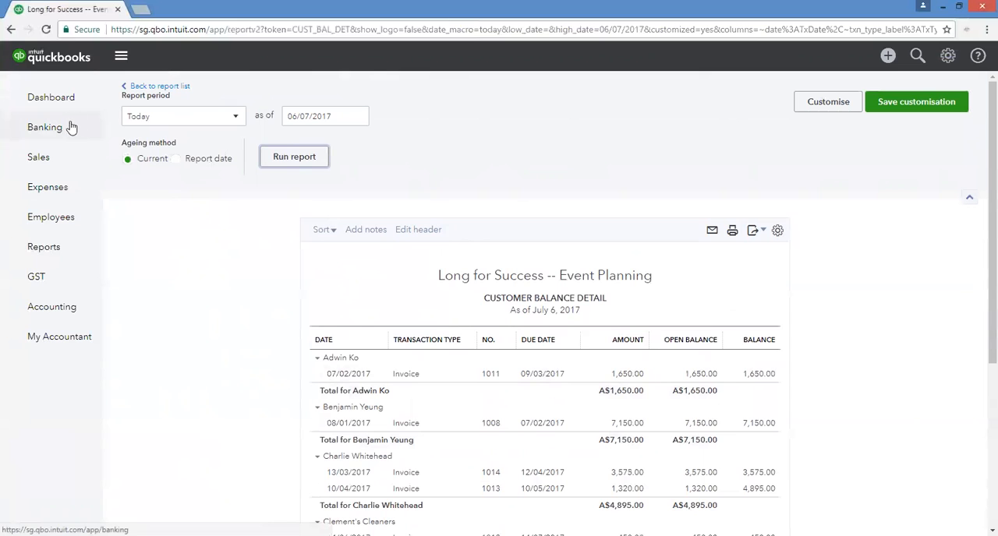
{"action": "scroll", "coordinate": [533, 221], "scroll_direction": "down", "scroll_amount": 3}
{"action": "scroll", "coordinate": [534, 221], "scroll_direction": "down", "scroll_amount": 2}
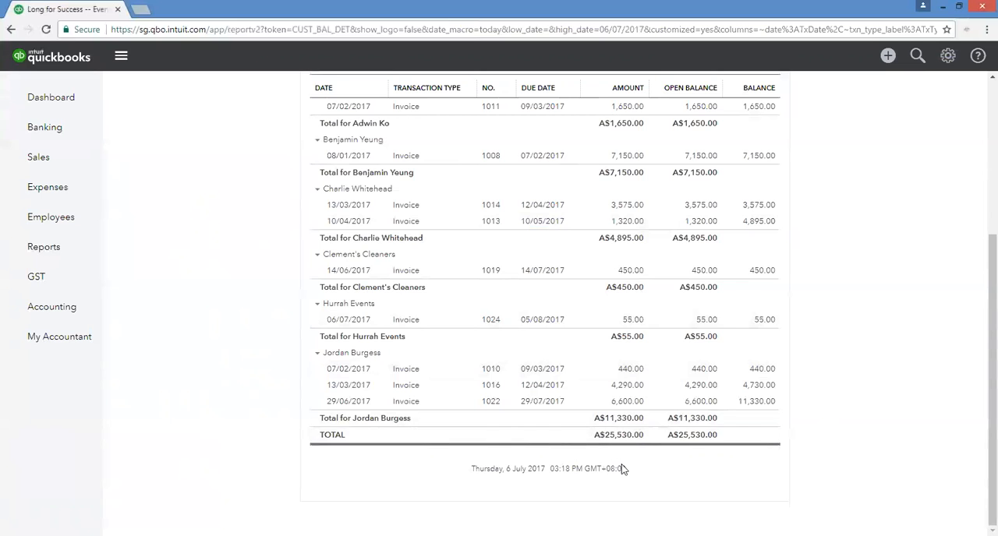
{"action": "scroll", "coordinate": [623, 470], "scroll_direction": "up", "scroll_amount": 5}
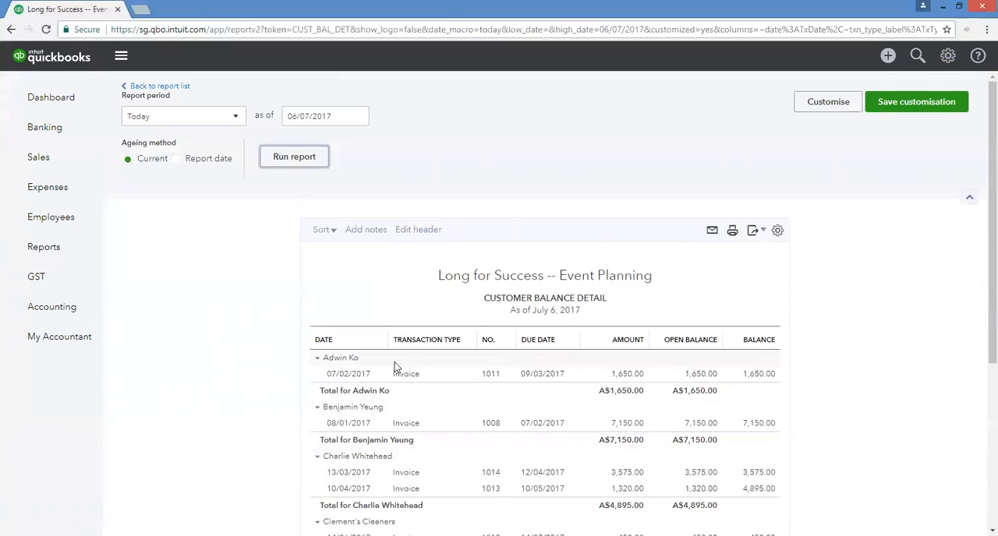
{"action": "scroll", "coordinate": [396, 307], "scroll_direction": "down", "scroll_amount": 3}
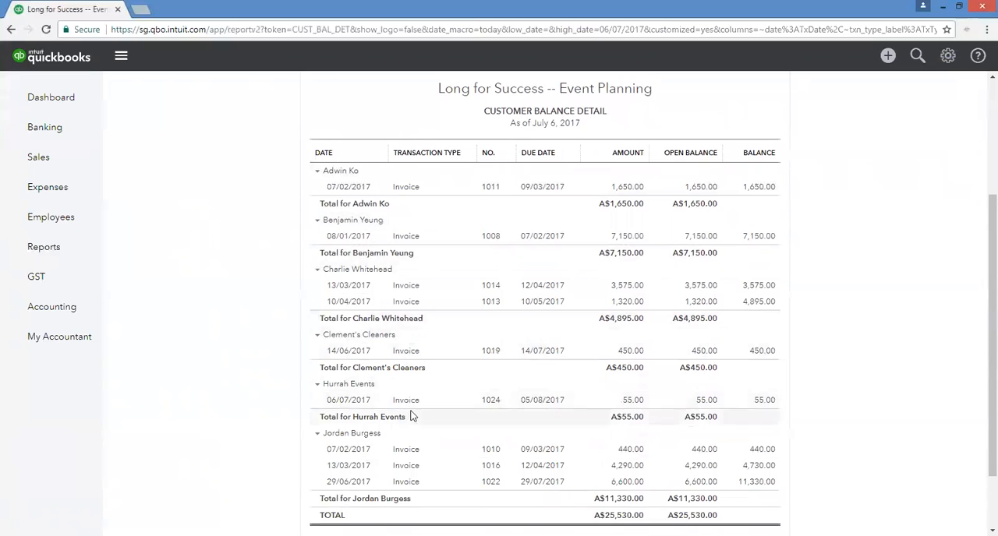
{"action": "scroll", "coordinate": [470, 392], "scroll_direction": "up", "scroll_amount": 3}
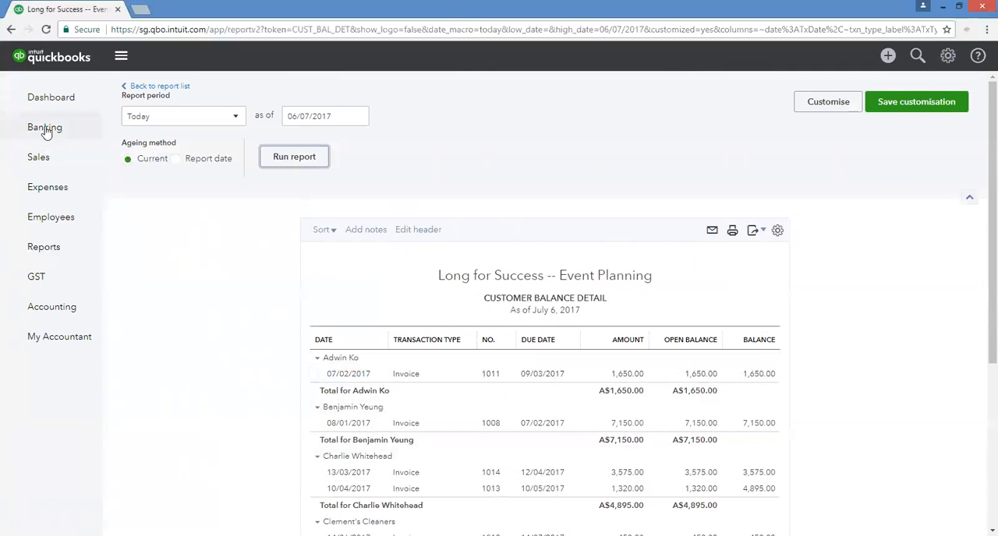
{"action": "left_click", "coordinate": [156, 86]}
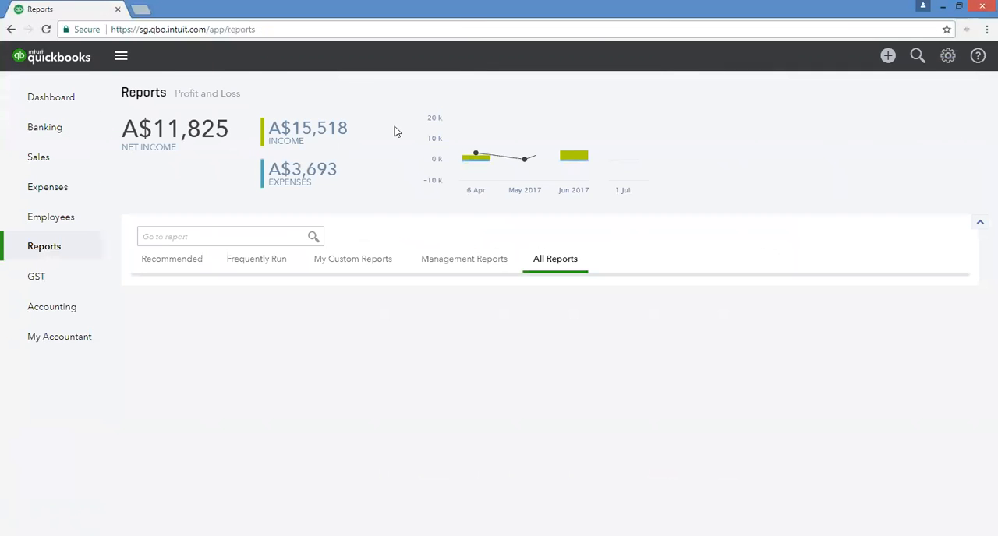
{"action": "scroll", "coordinate": [513, 351], "scroll_direction": "down", "scroll_amount": 2}
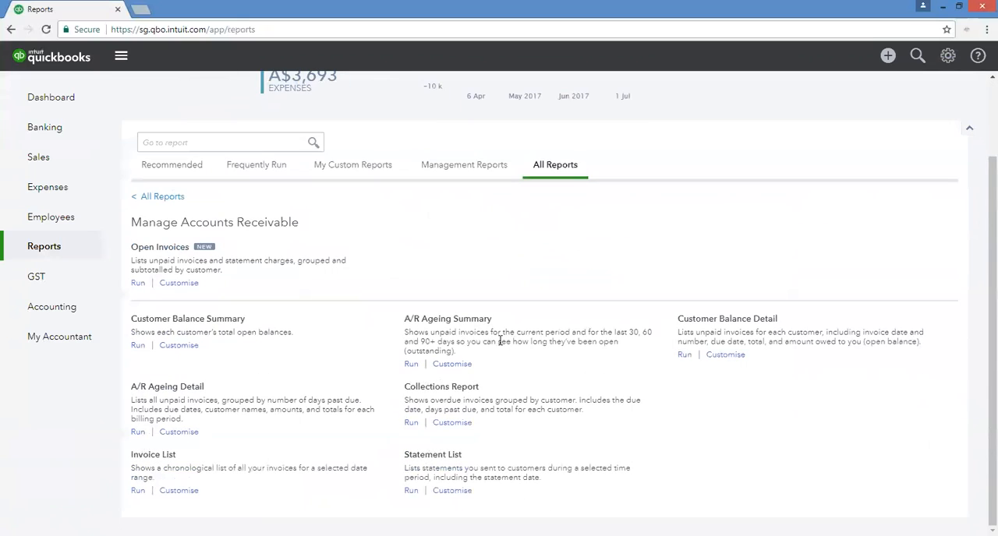
View the Customer Balance Summary report of each customer's total open balance, and return to the report list.
{"action": "left_click", "coordinate": [201, 324]}
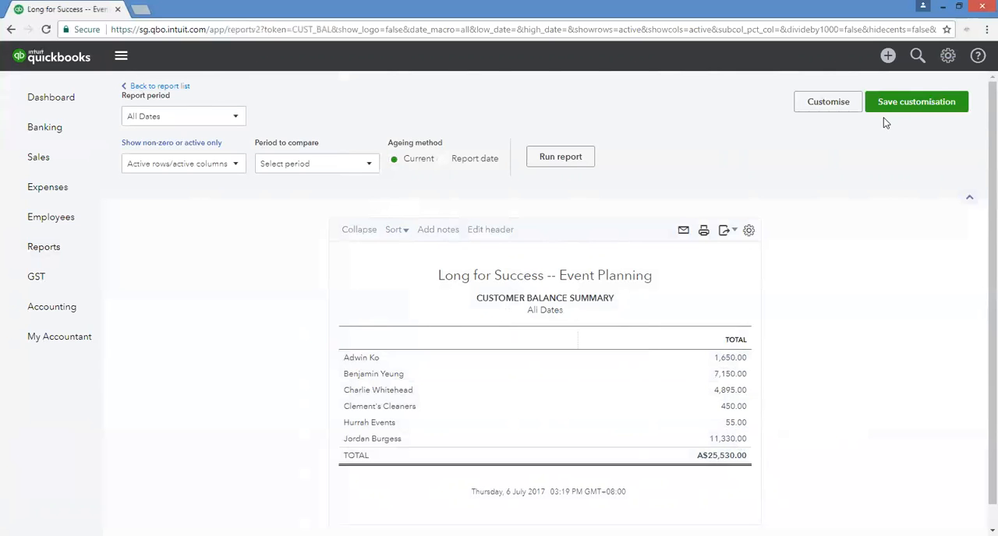
{"action": "left_click", "coordinate": [170, 86]}
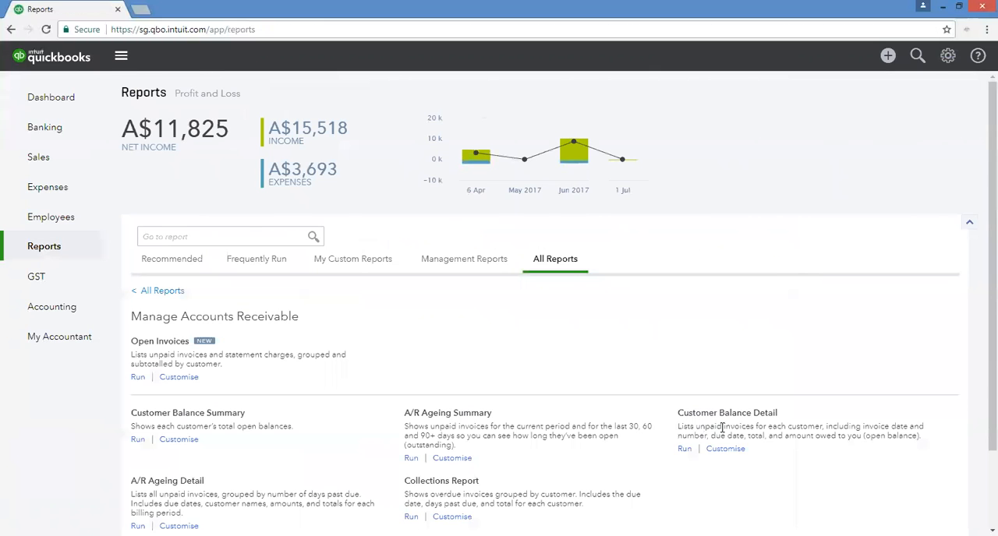
Save the Customer Balance Detail report for All Dates as a custom report under its existing name, and show the custom reports list.
{"action": "left_click", "coordinate": [719, 417]}
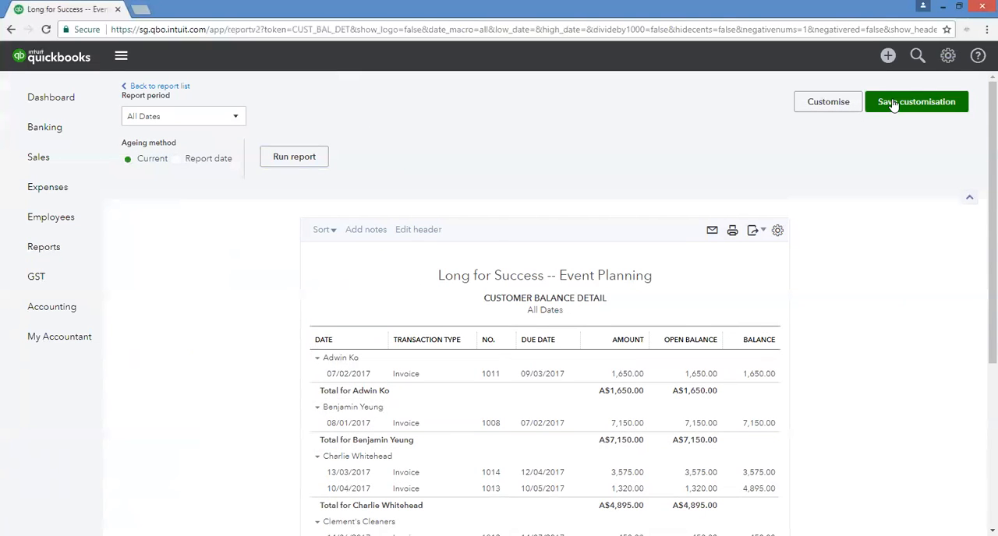
{"action": "left_click", "coordinate": [894, 104]}
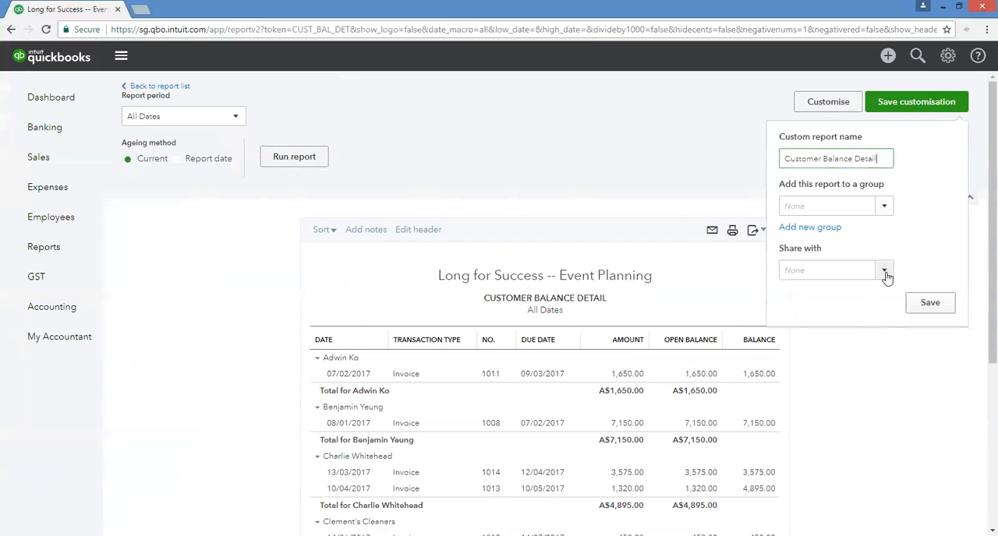
{"action": "left_click", "coordinate": [930, 304]}
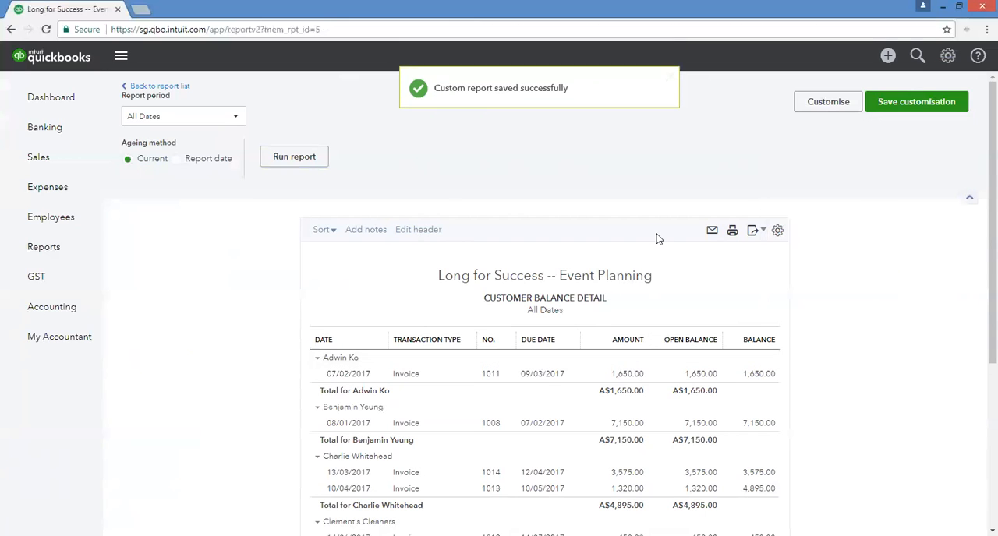
{"action": "left_click", "coordinate": [181, 87]}
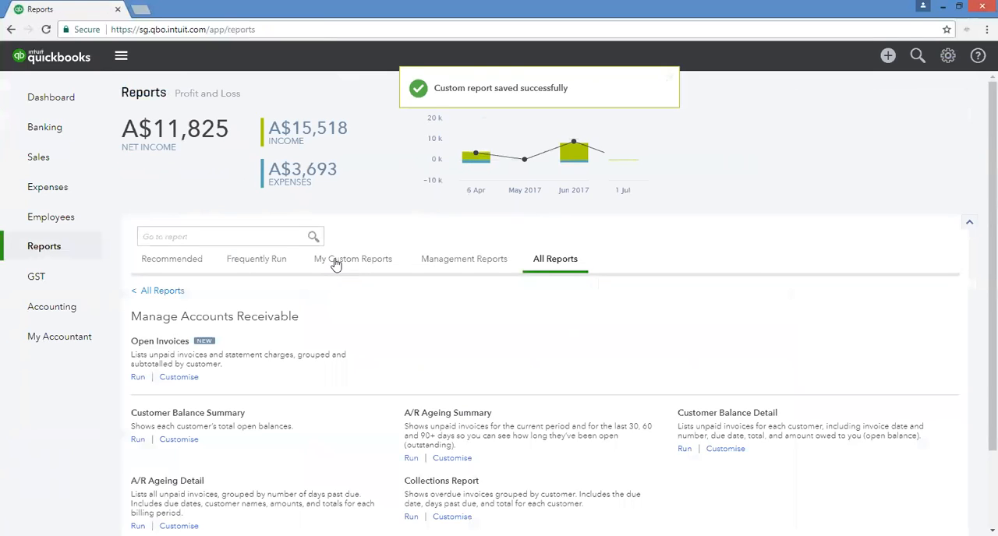
{"action": "left_click", "coordinate": [335, 262]}
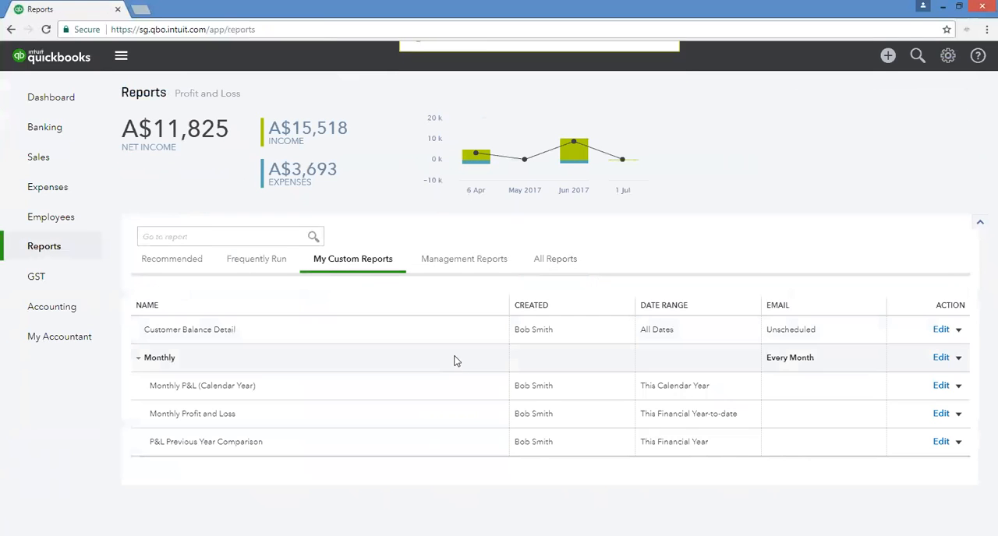